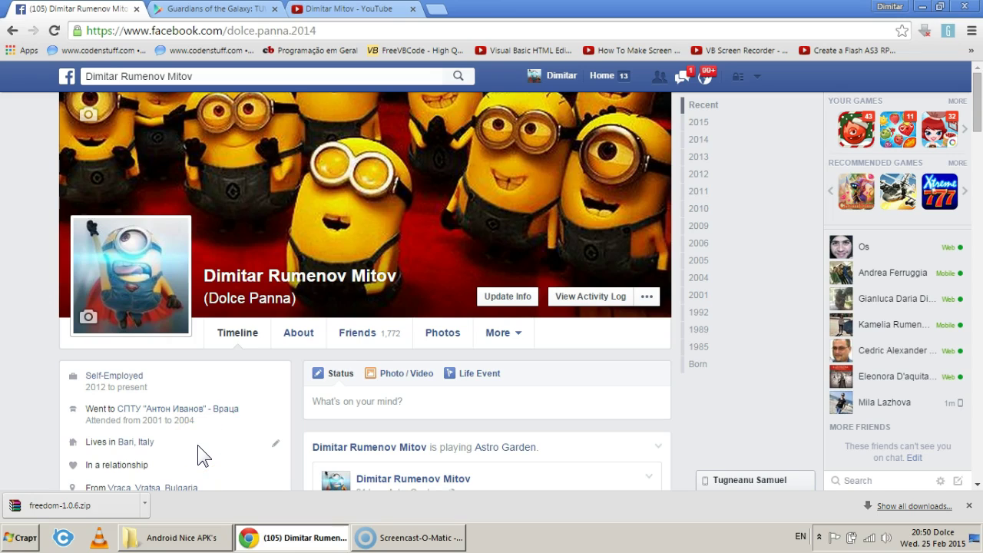
- Close the YouTube tab and reload the Guardians of the Galaxy: TUW Play page (€2.25)
left_click(413, 9)
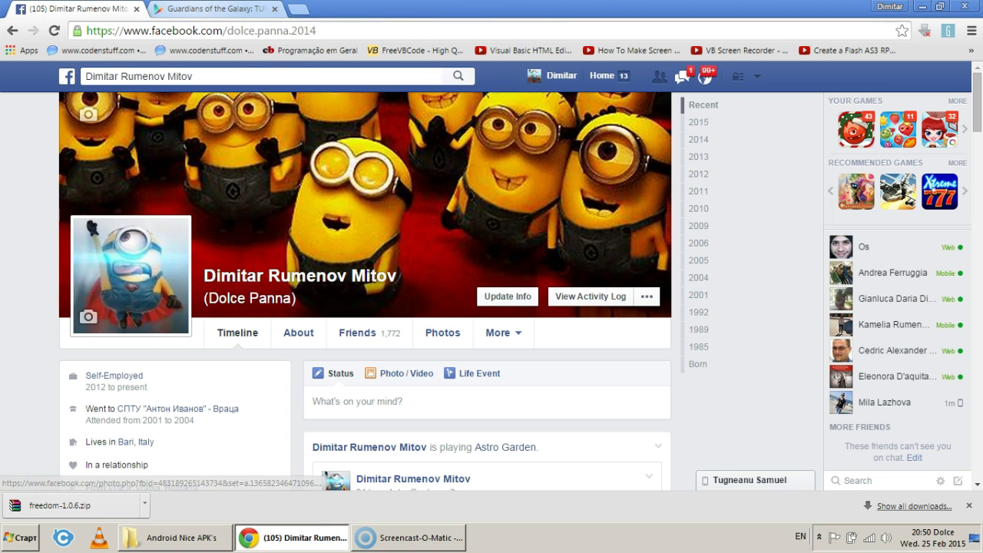
left_click(200, 11)
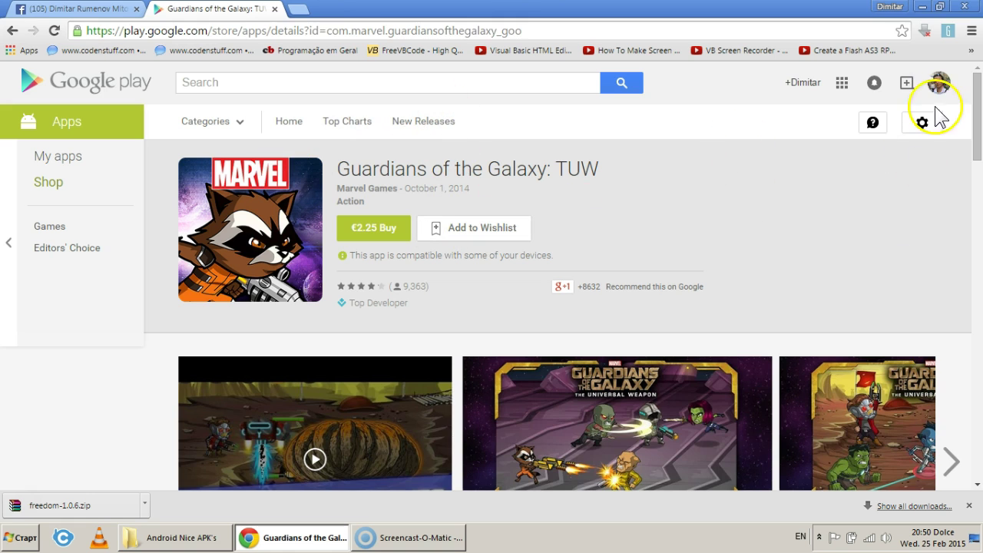
left_click(945, 81)
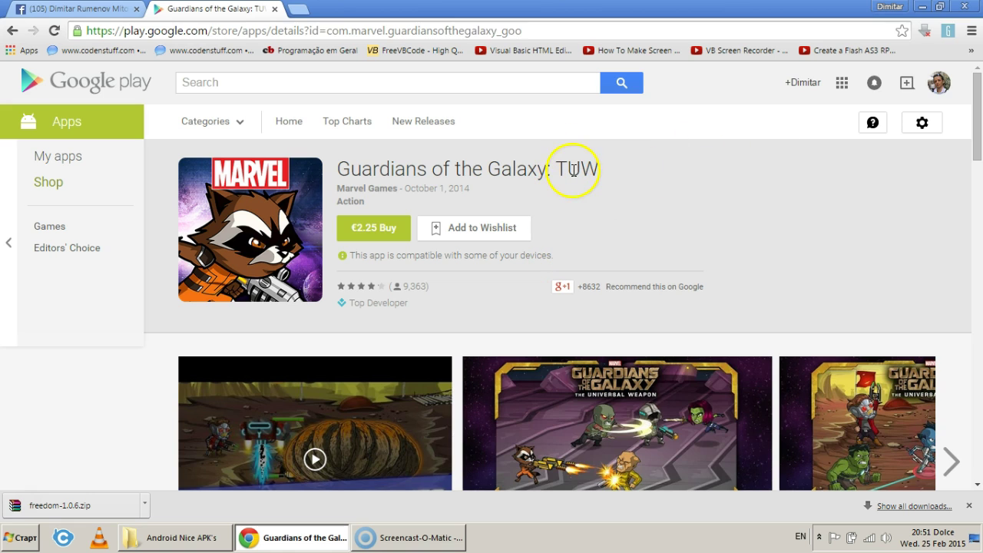
- Open Chrome's Extensions page via More tools and show the APK Downloader extension's details
left_click(972, 30)
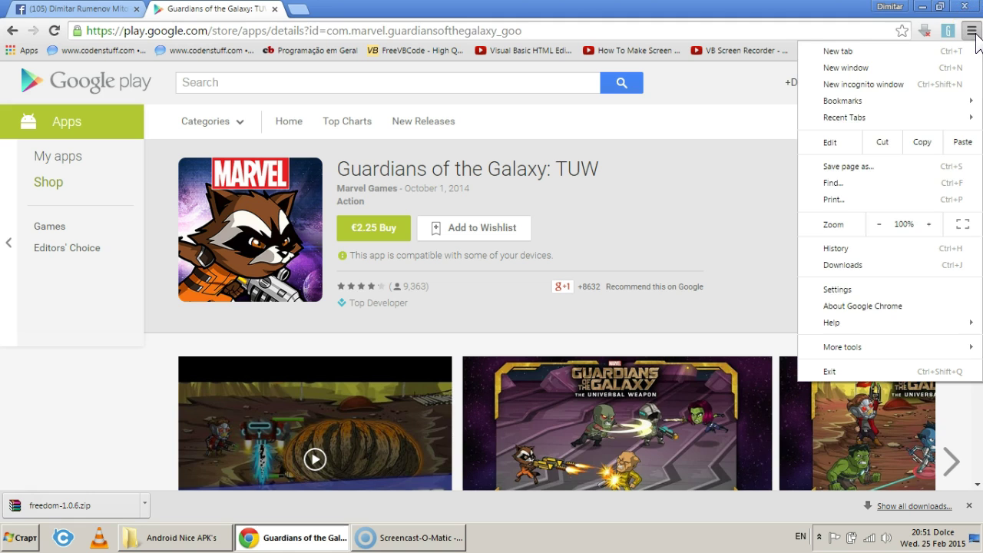
mouse_move(851, 349)
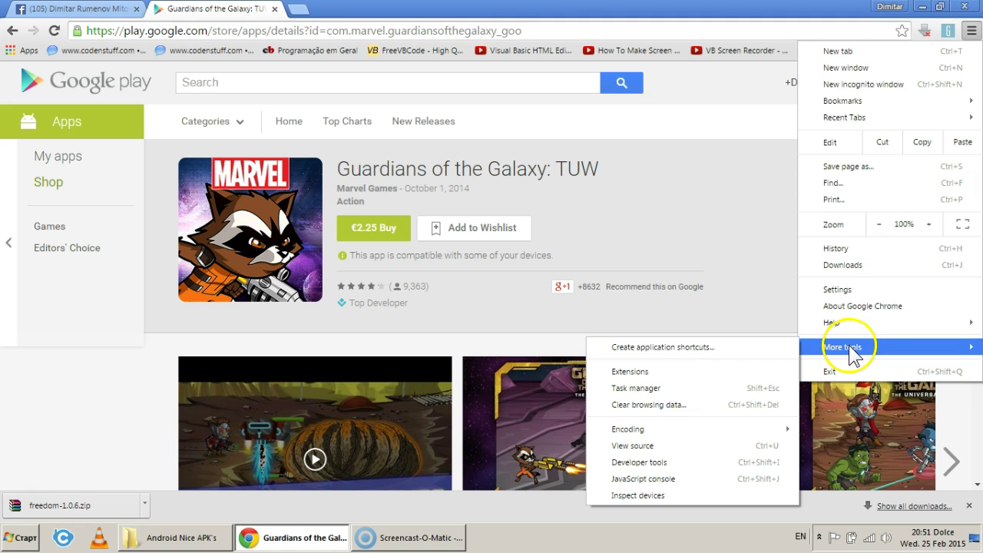
left_click(683, 375)
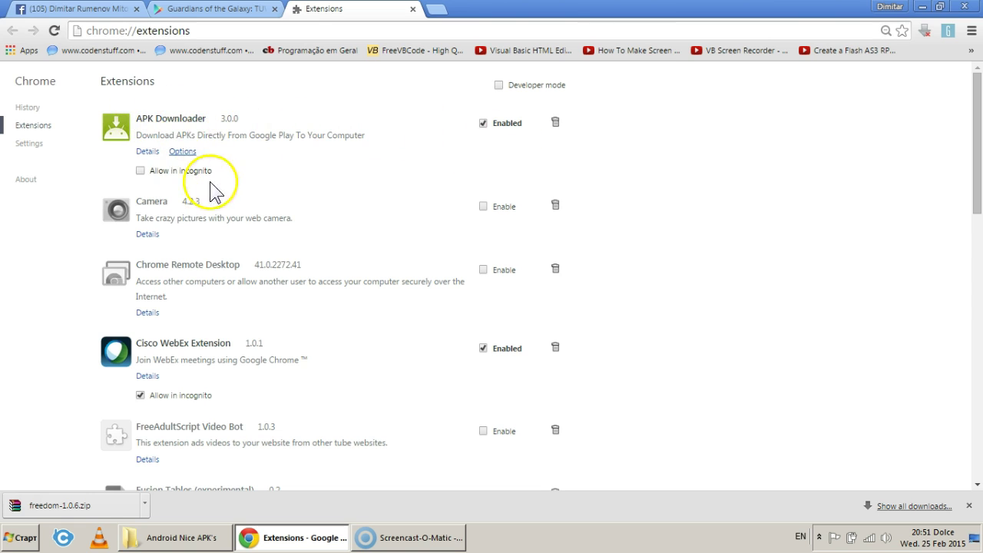
scroll(230, 198, "down", 4)
scroll(258, 205, "up", 3)
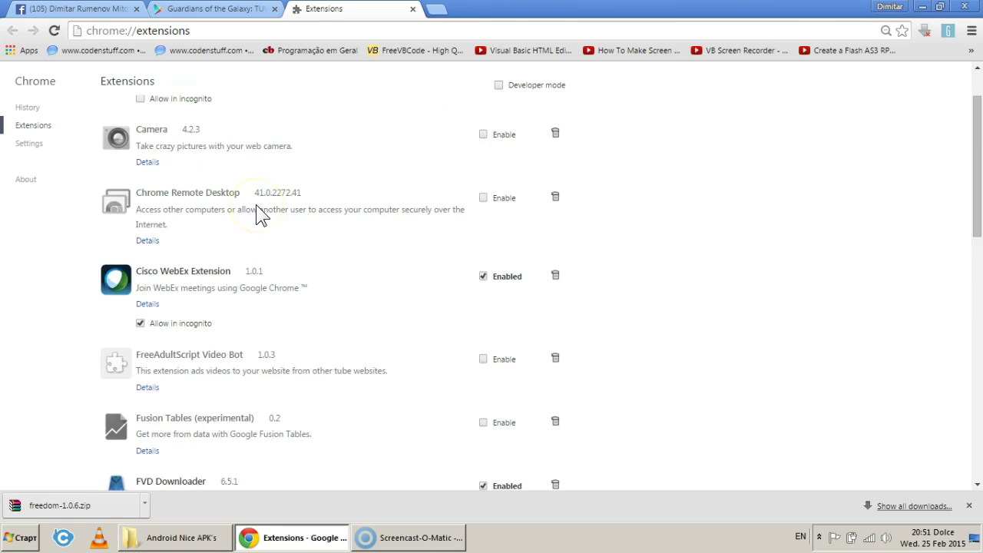
scroll(257, 206, "down", 6)
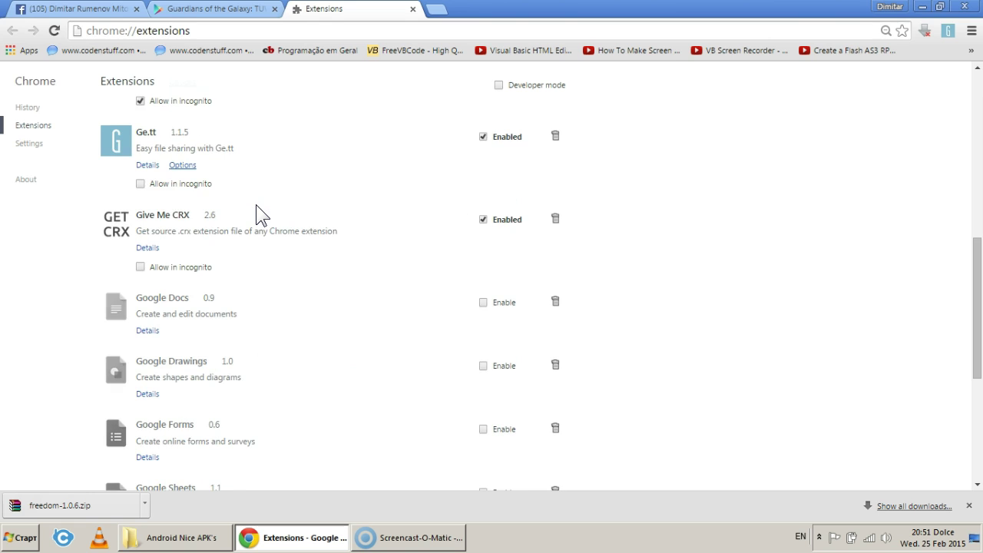
scroll(256, 204, "up", 7)
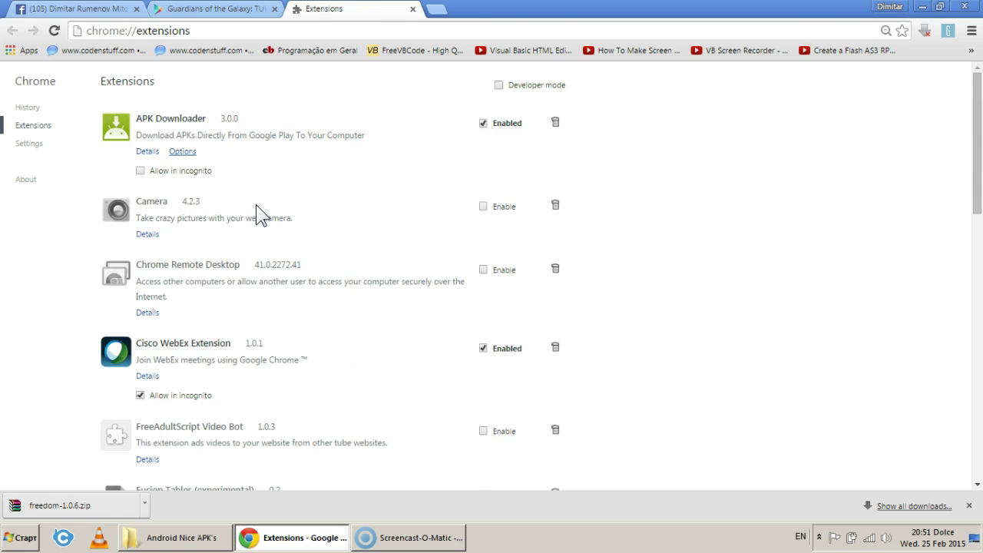
left_click(153, 153)
- Open and browse the apps.evozi.com/apk-downloader site in a new tab, then return to Guardians of the Galaxy
left_click(404, 153)
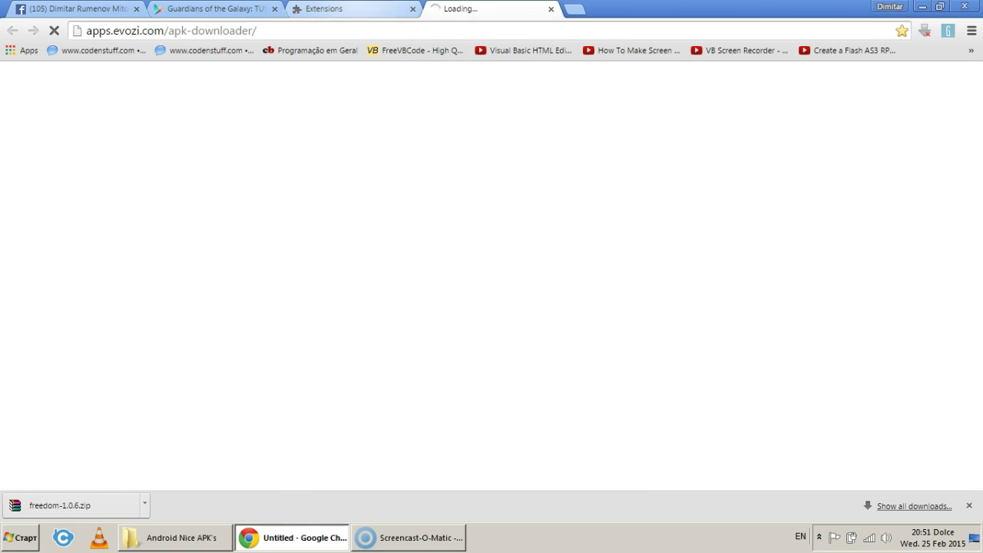
key("ctrl+shift+Tab")
scroll(246, 330, "down", 3)
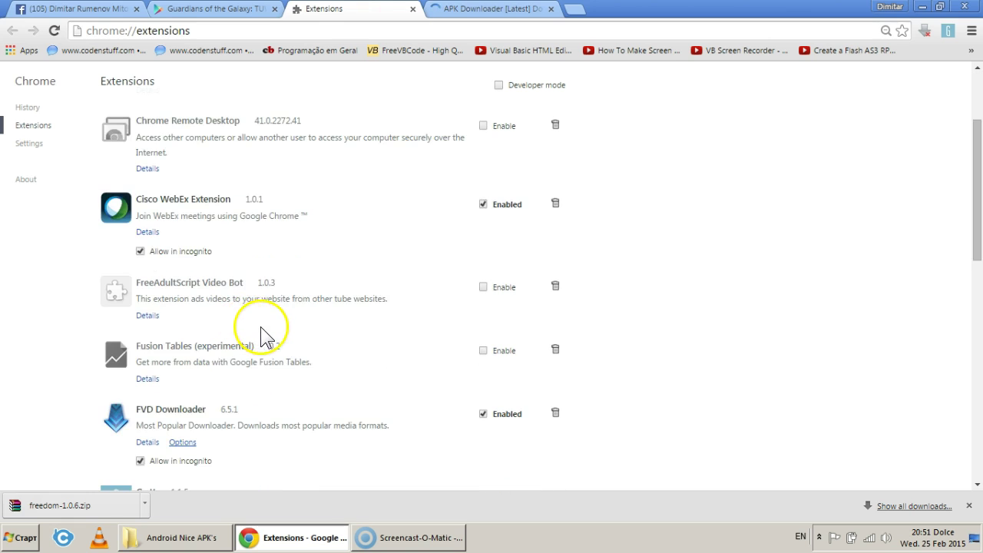
scroll(256, 305, "down", 4)
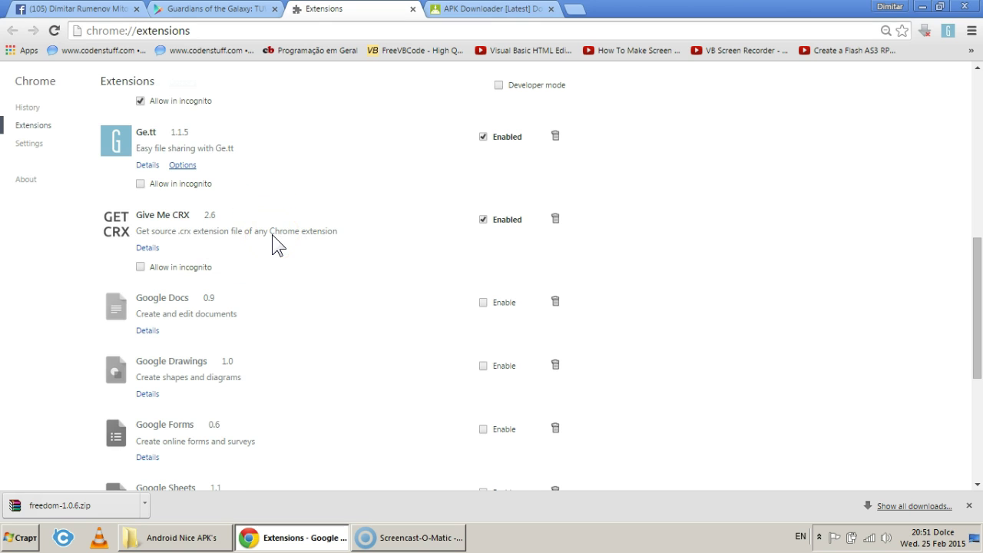
left_click(442, 9)
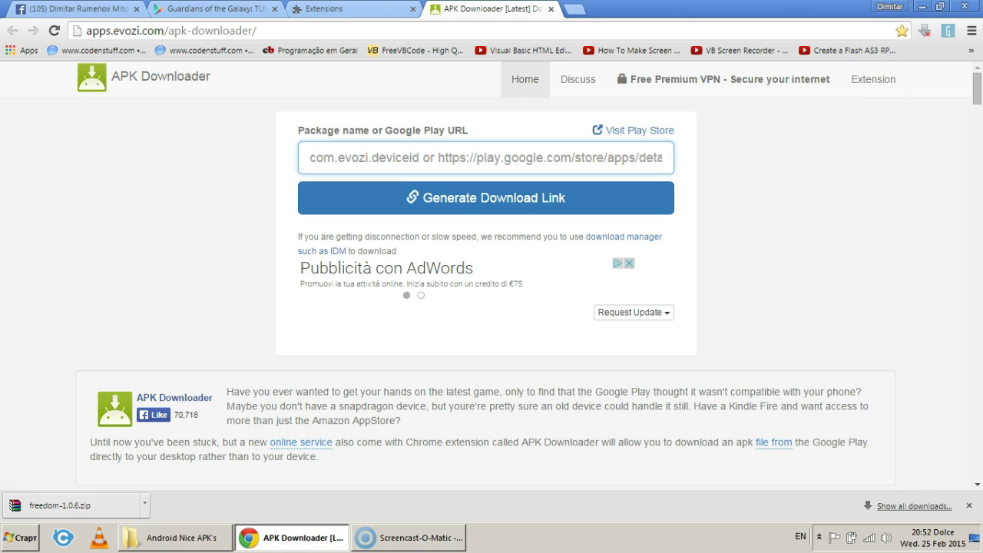
left_click(207, 8)
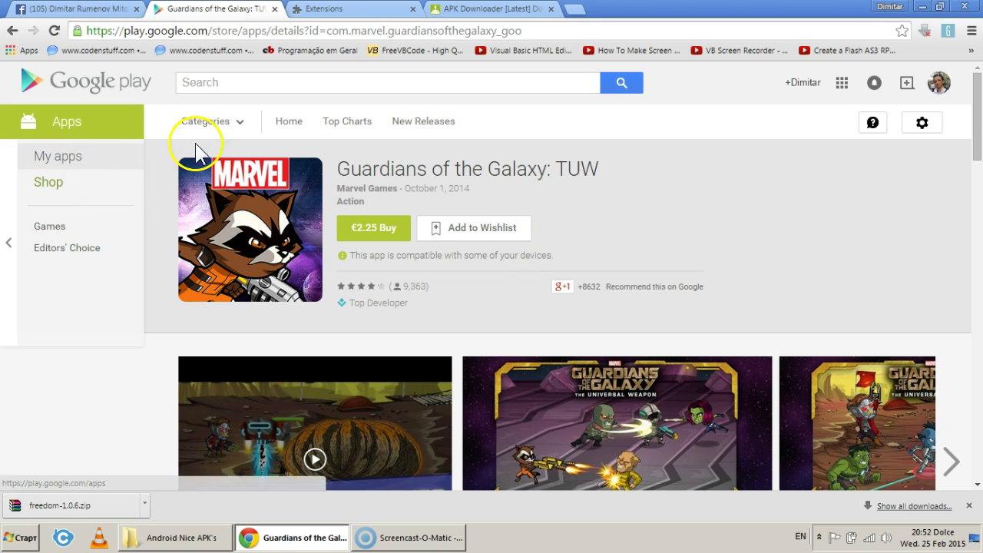
- Open My apps in a new tab, view Despicable Me, and dismiss the downloads bar
right_click(69, 165)
left_click(84, 163)
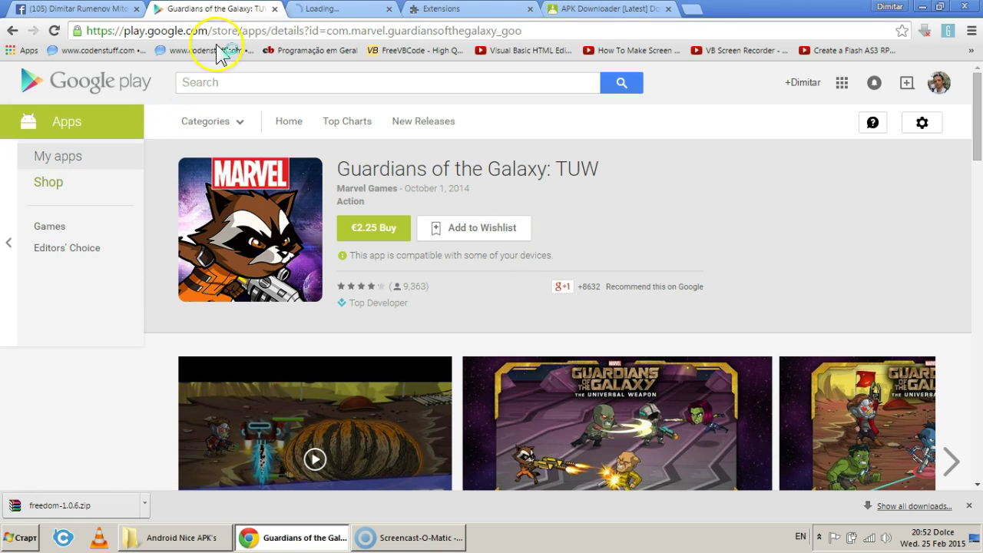
left_click(330, 8)
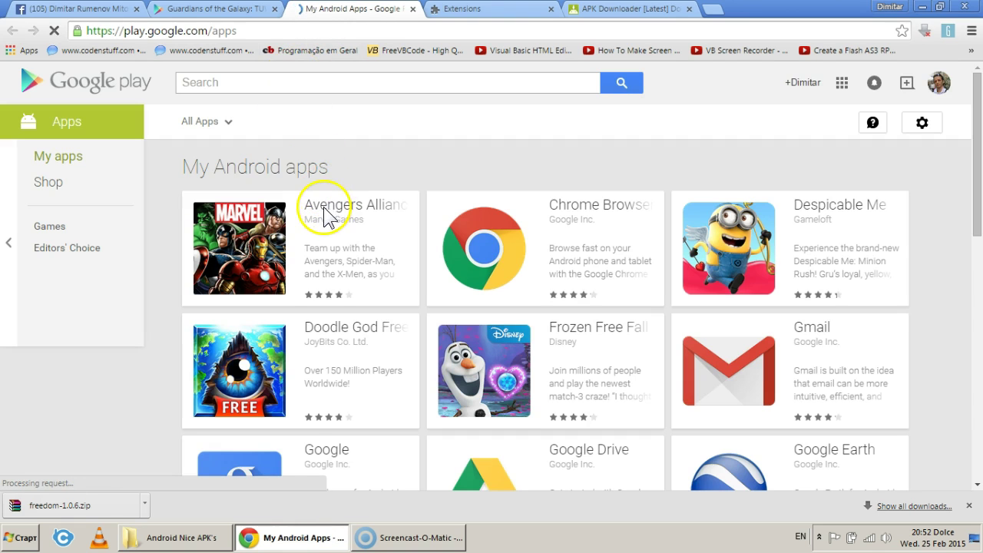
left_click(855, 217)
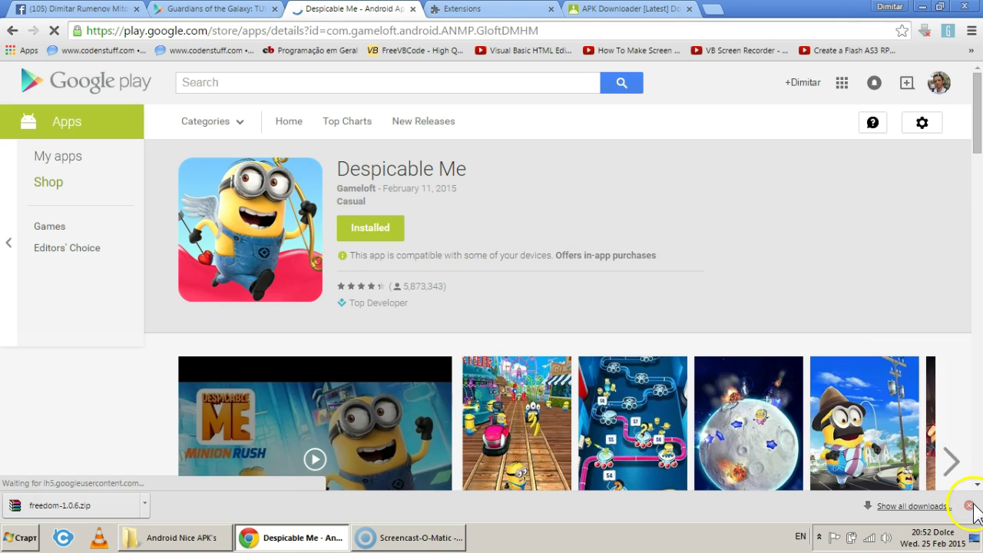
left_click(969, 506)
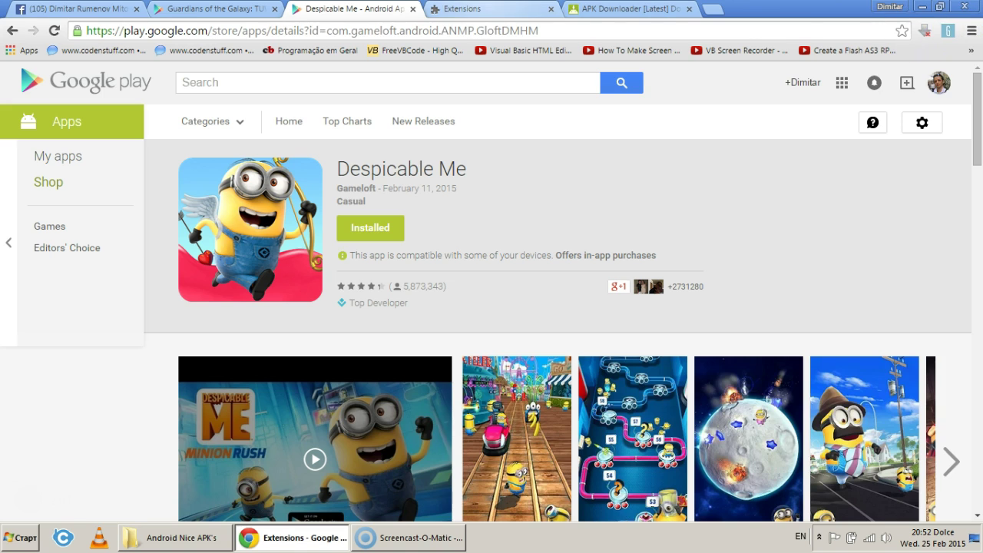
- Check the extensions page, revisit Despicable Me, then go back to the My Android apps list
left_click(476, 9)
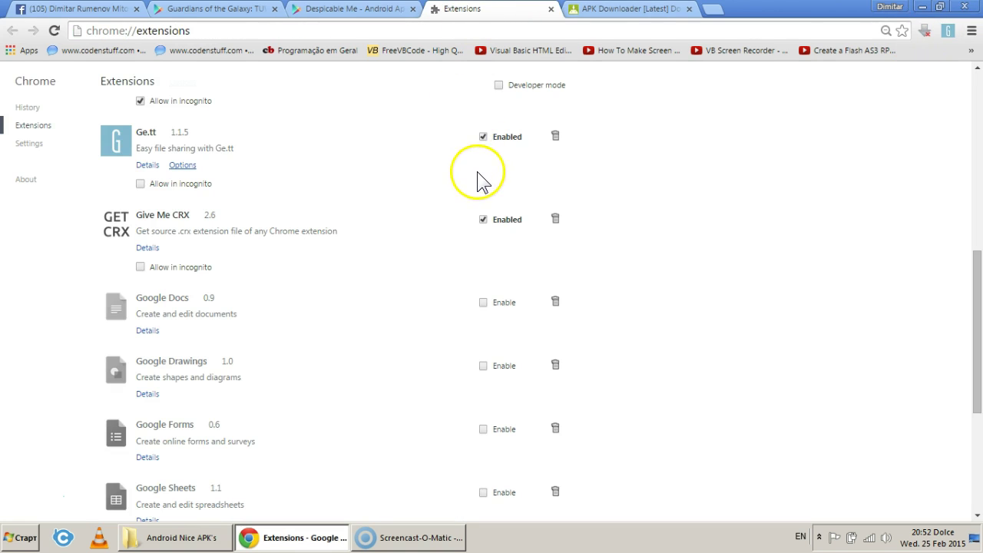
scroll(466, 175, "up", 10)
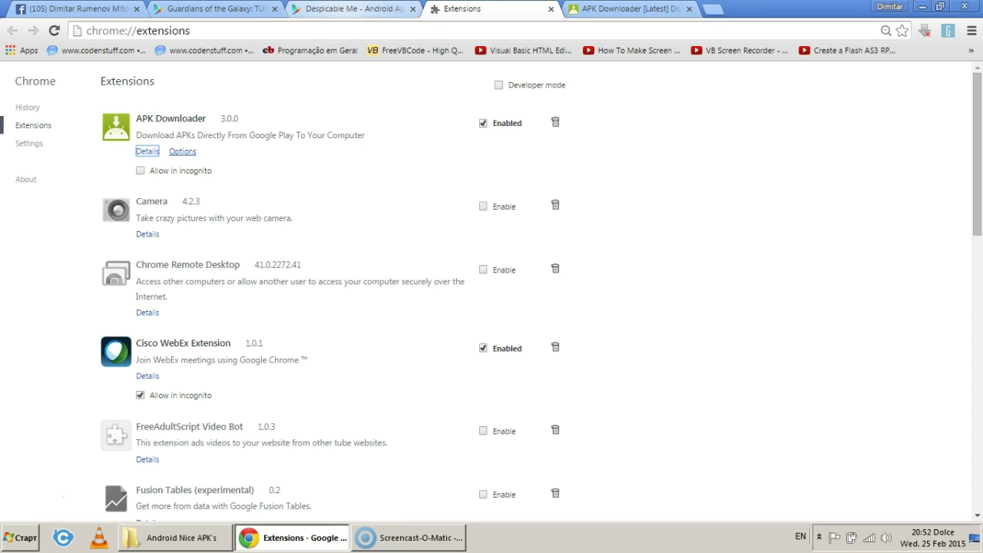
left_click(353, 9)
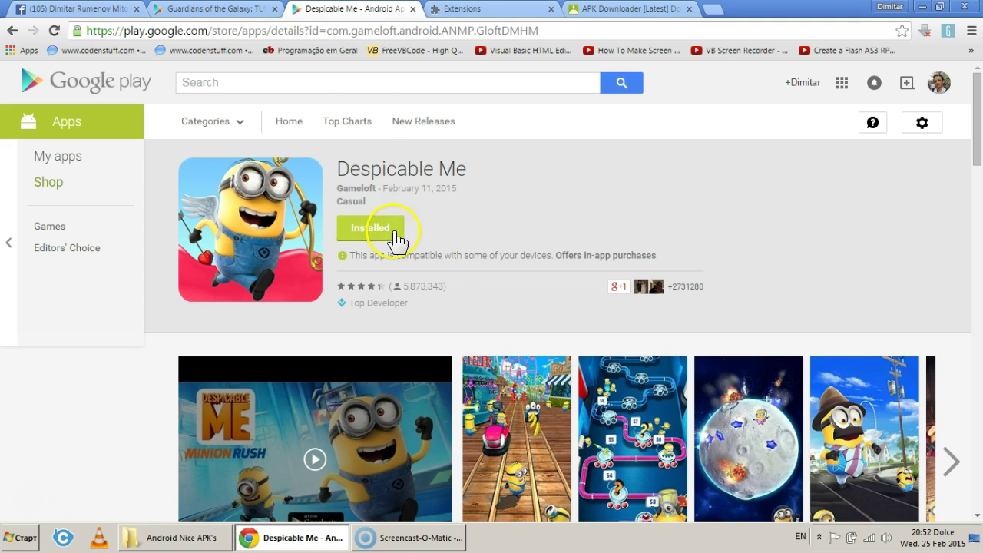
scroll(532, 223, "down", 3)
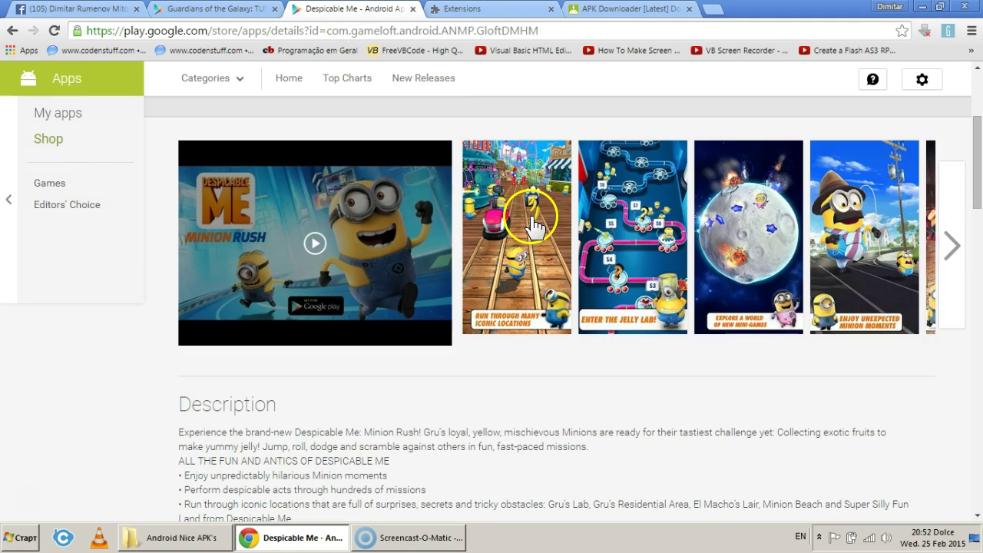
scroll(216, 215, "up", 3)
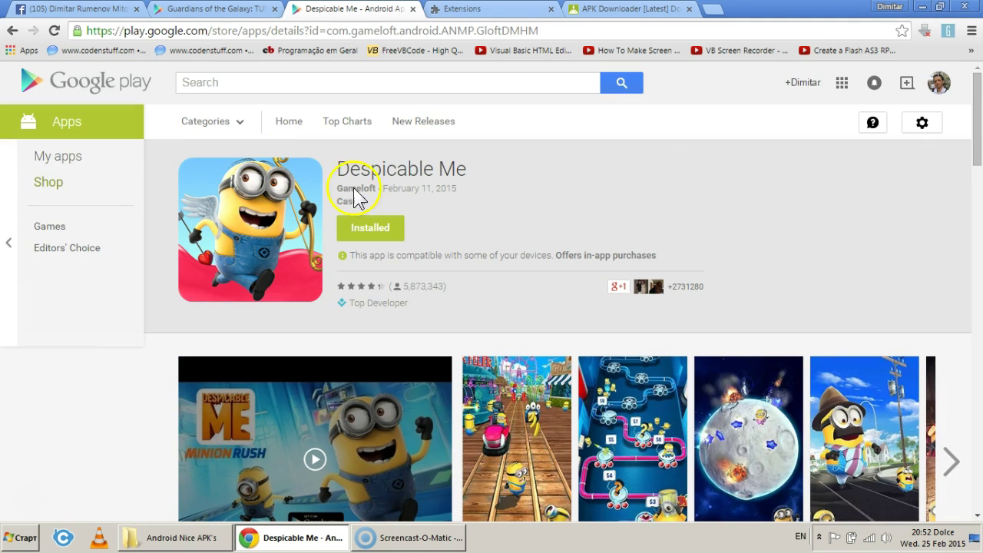
left_click(11, 32)
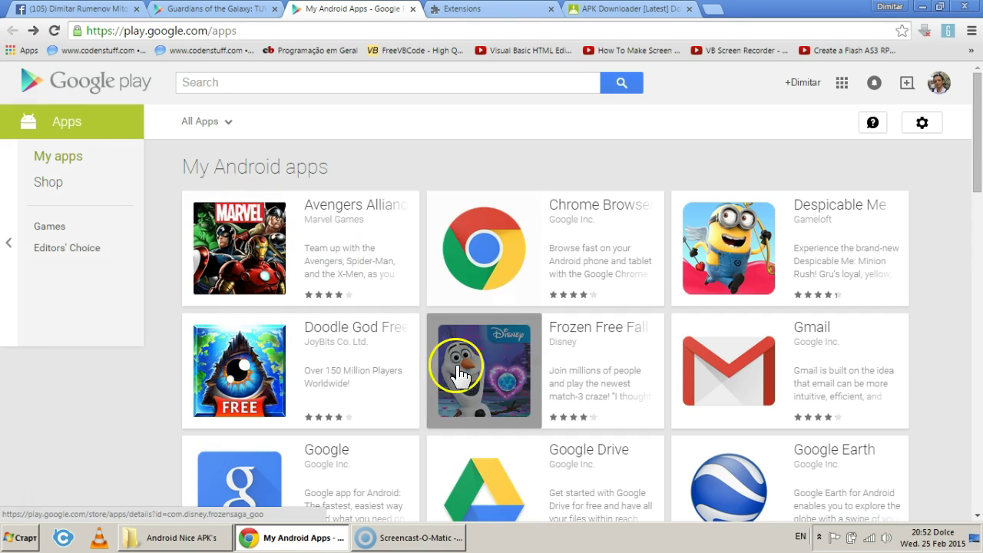
scroll(911, 377, "down", 3)
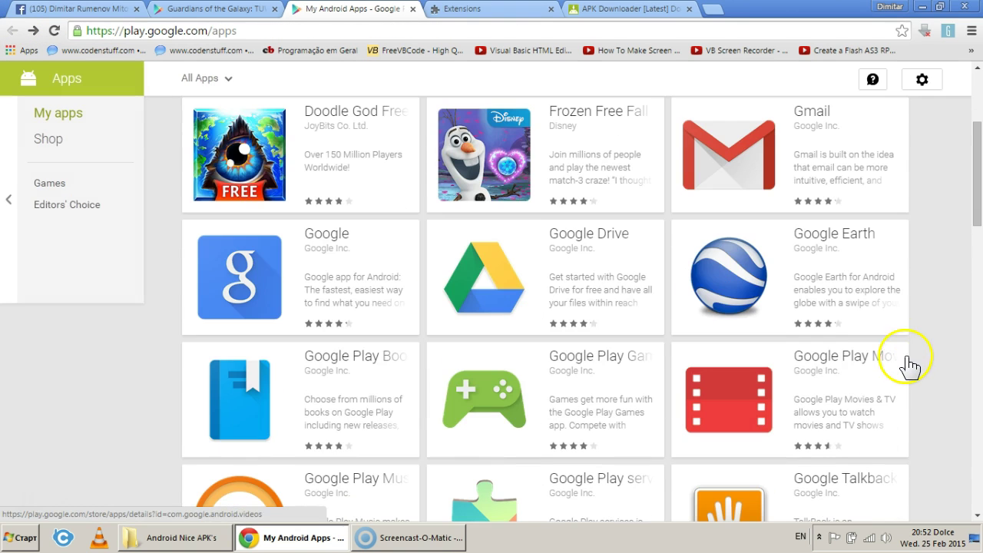
scroll(123, 273, "up", 3)
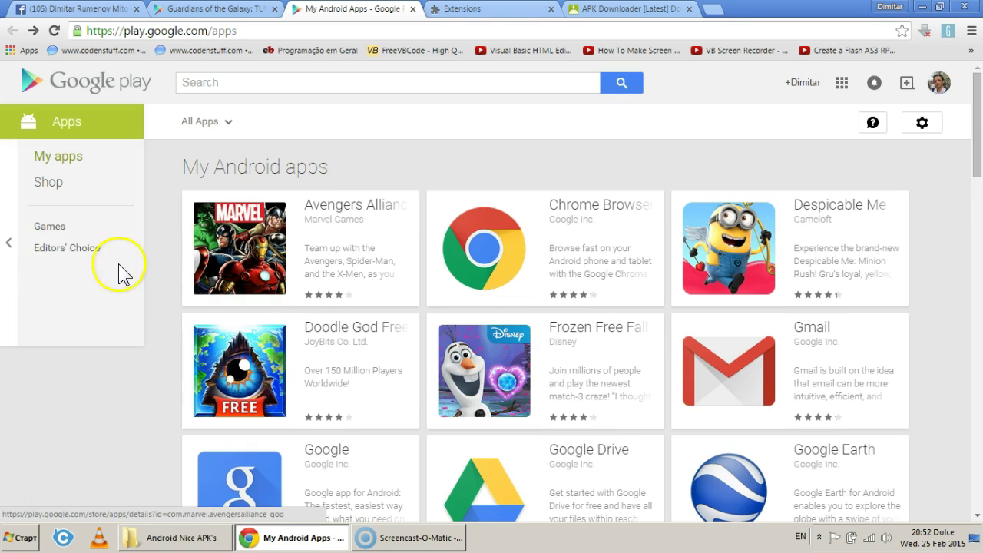
- Open the Expedia Hotels & Flights page from Google Play's Editors' Choice collection
left_click(60, 260)
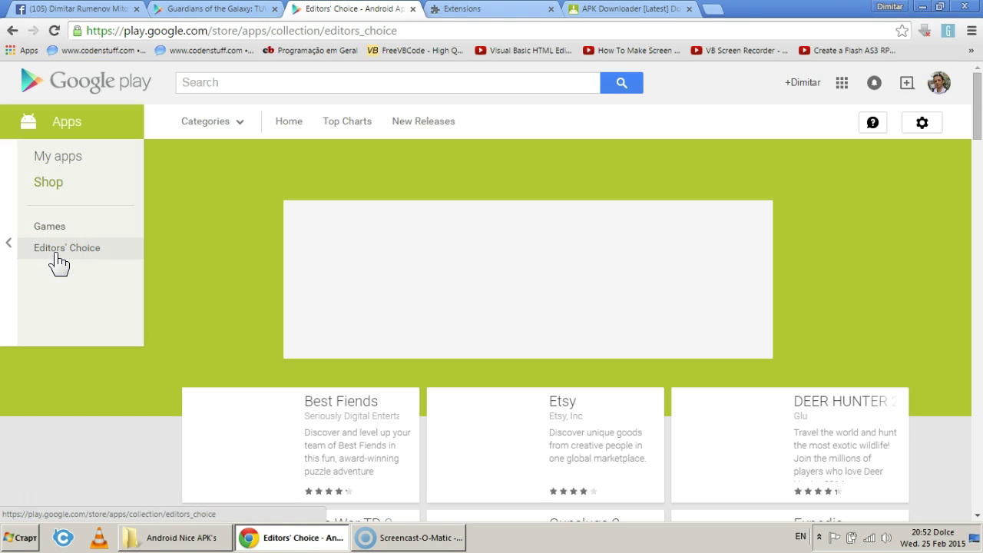
scroll(434, 232, "down", 2)
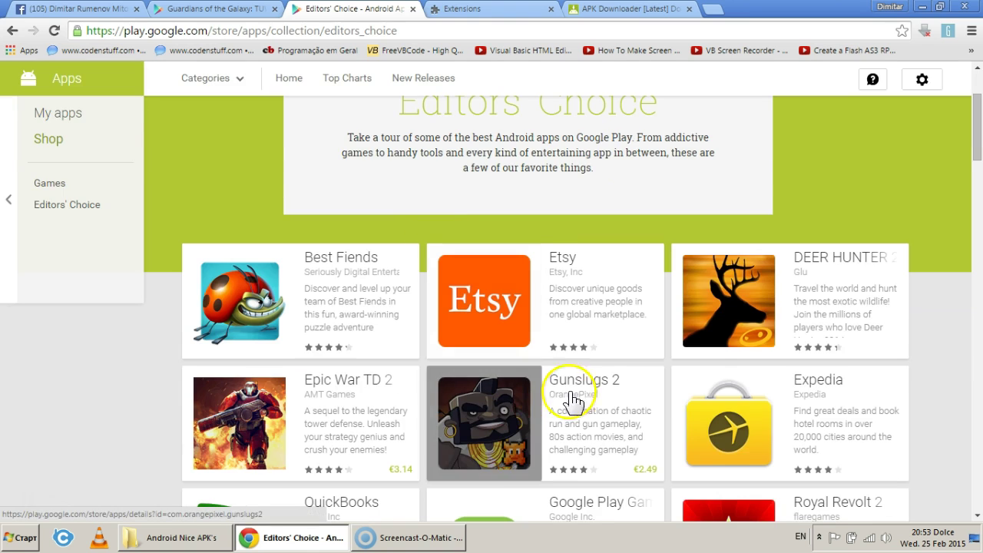
left_click(755, 423)
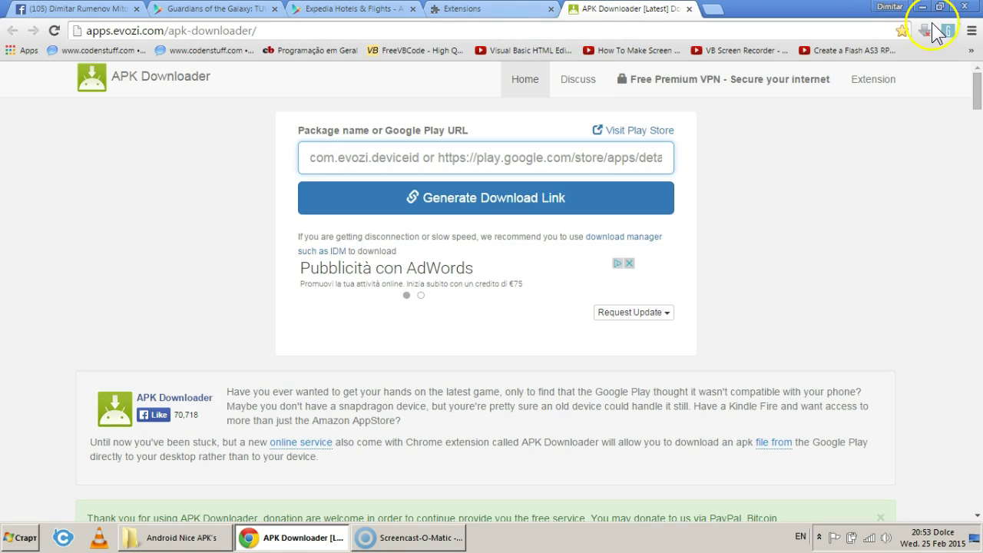
- Open Chrome settings, then return to the APK Downloader tab showing the adf.ly continue page
left_click(971, 32)
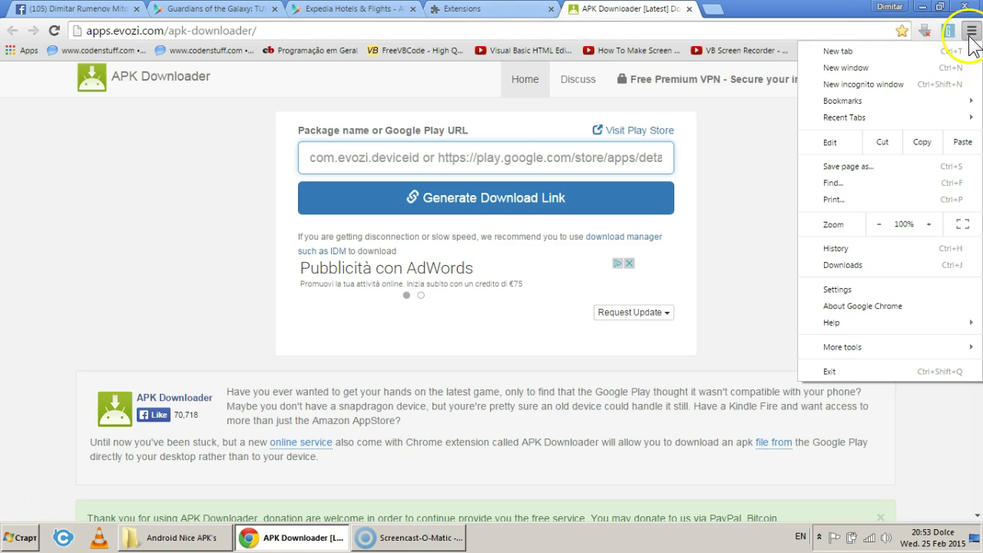
left_click(836, 291)
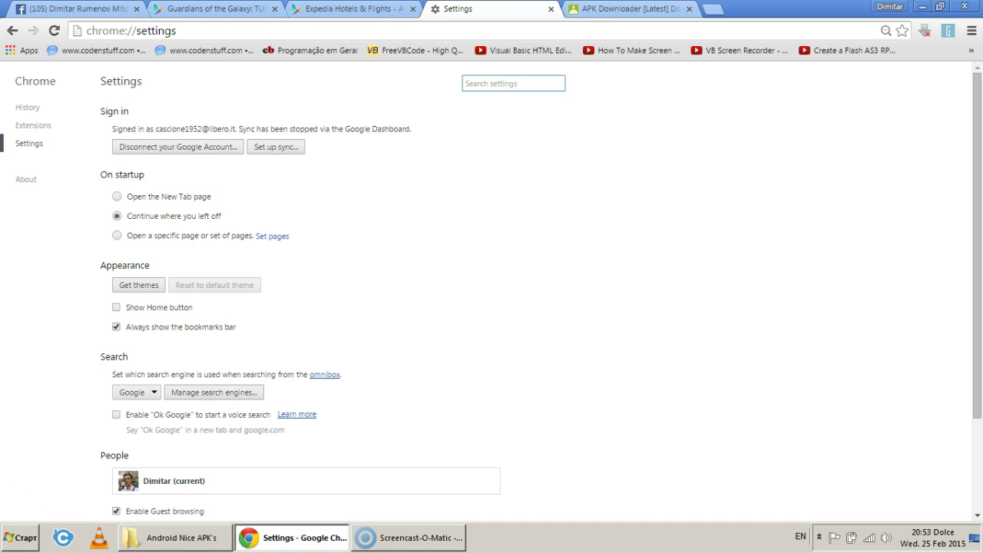
left_click(588, 10)
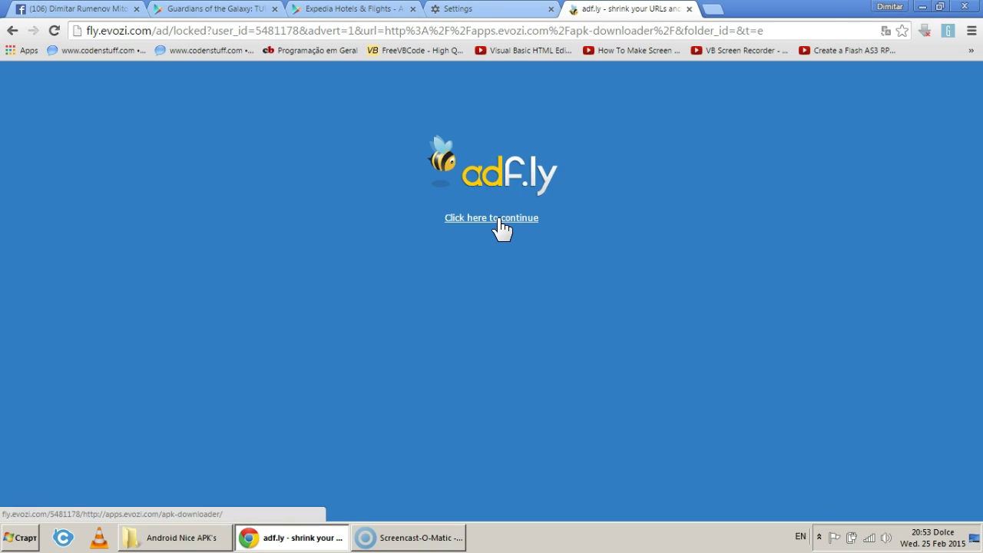
- Continue past the adf.ly countdown with SKIP AD to load APK Downloader, then right-click its Extension link
left_click(495, 217)
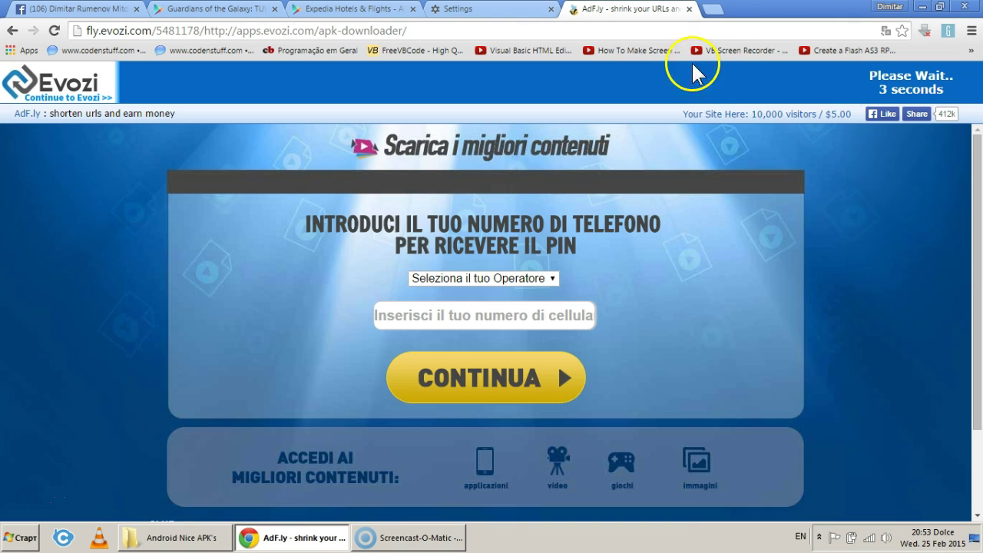
left_click(464, 11)
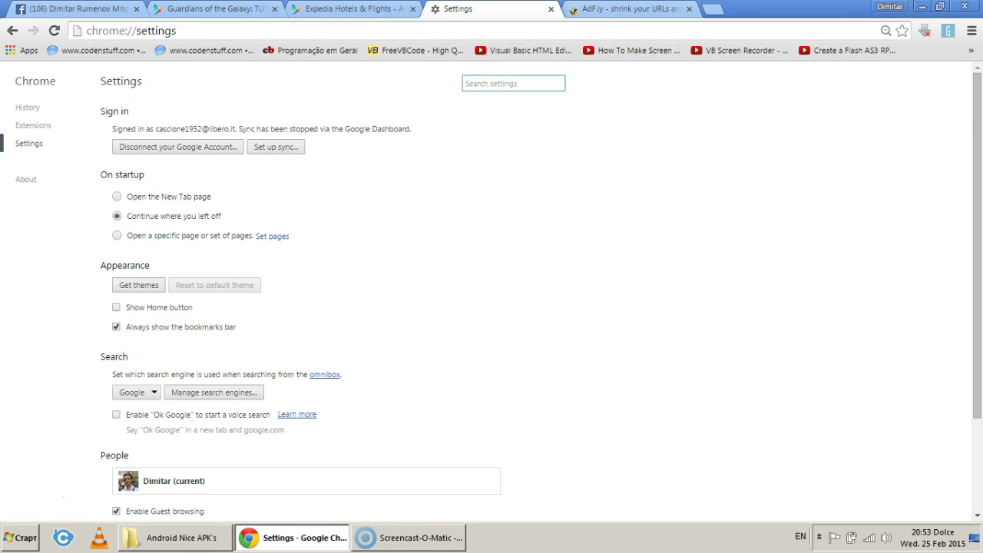
left_click(614, 9)
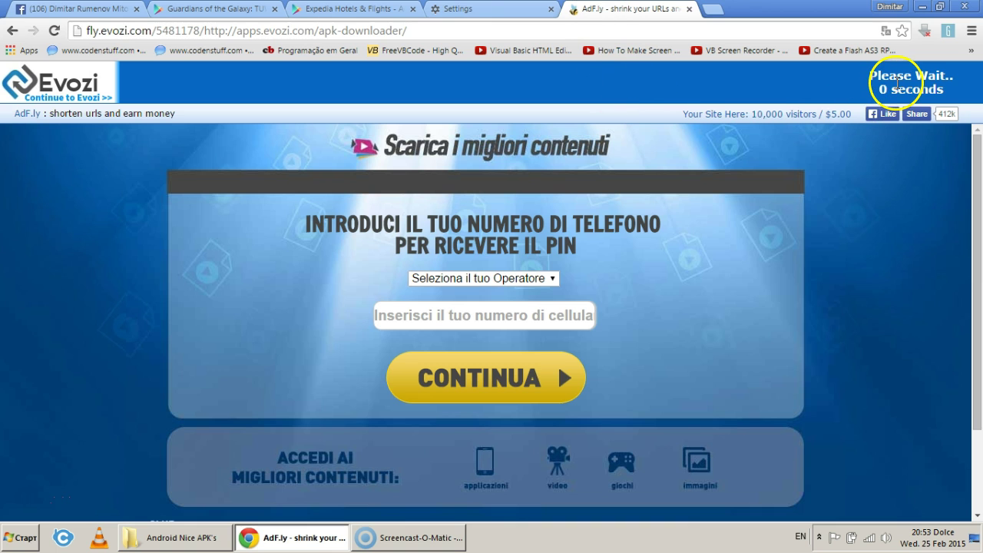
left_click(897, 82)
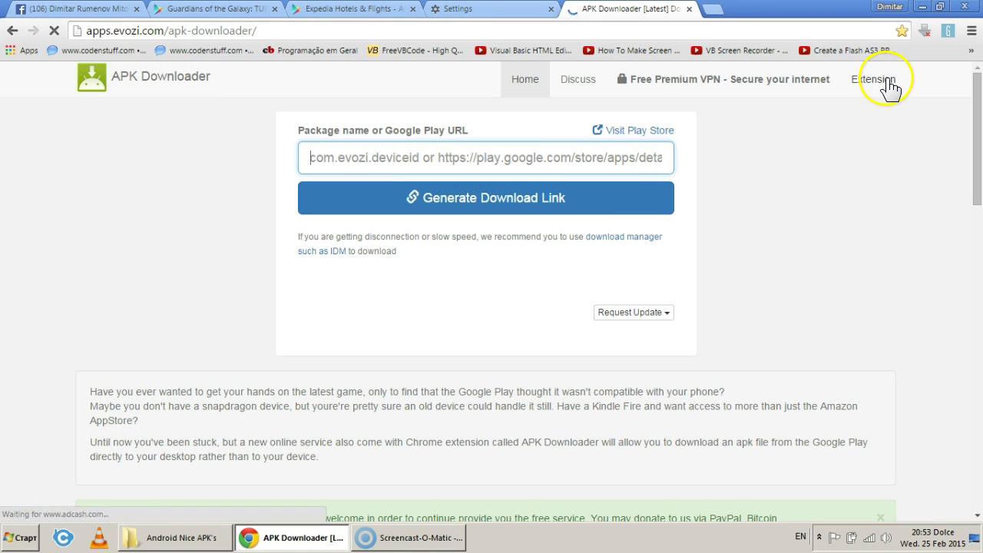
right_click(890, 87)
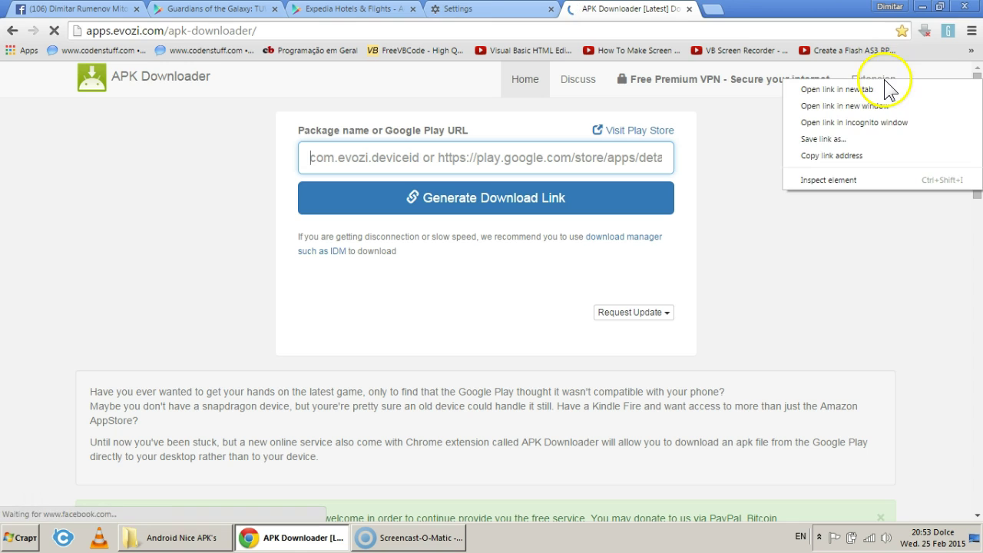
- Install the APK Downloader Chrome extension from its extension page, confirming with Add
left_click(885, 89)
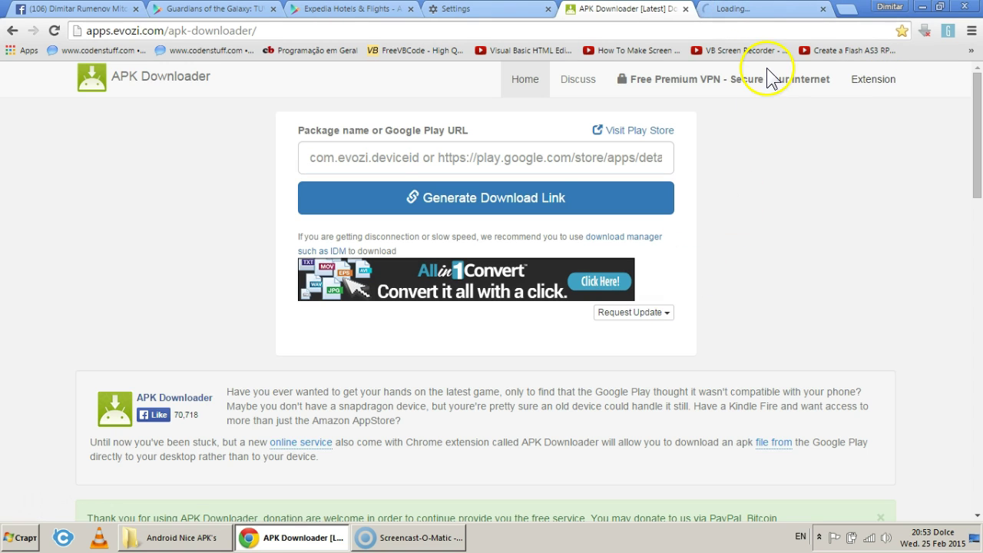
left_click(873, 79)
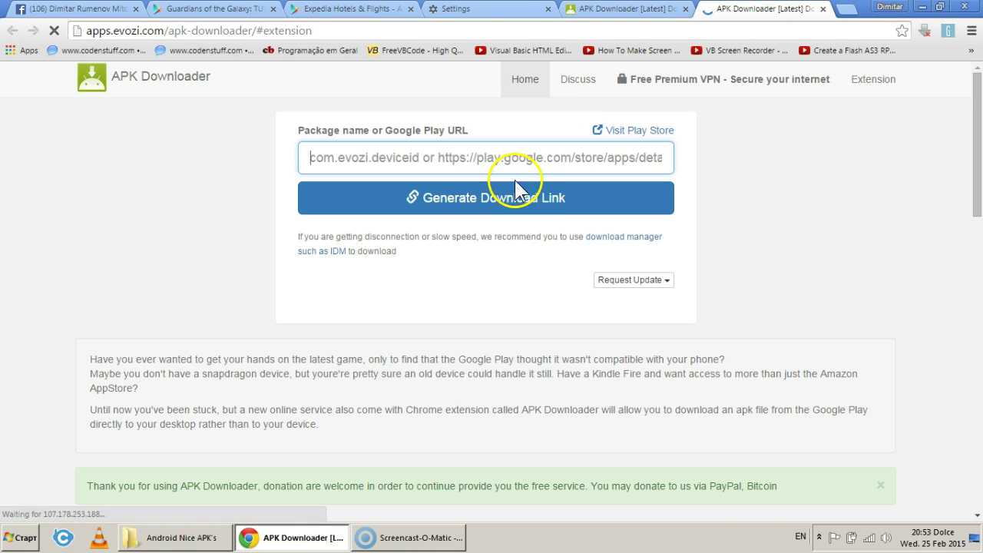
left_click(863, 82)
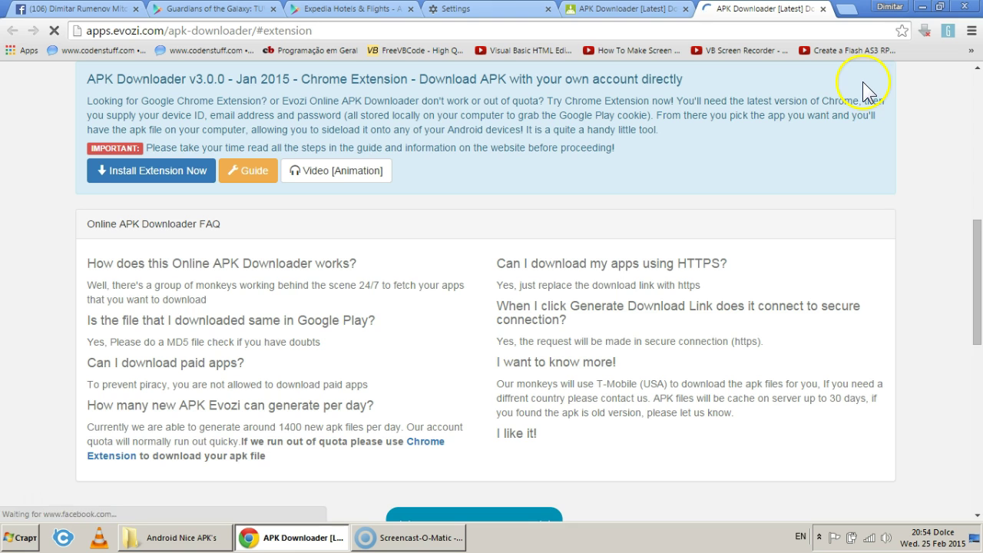
left_click(146, 176)
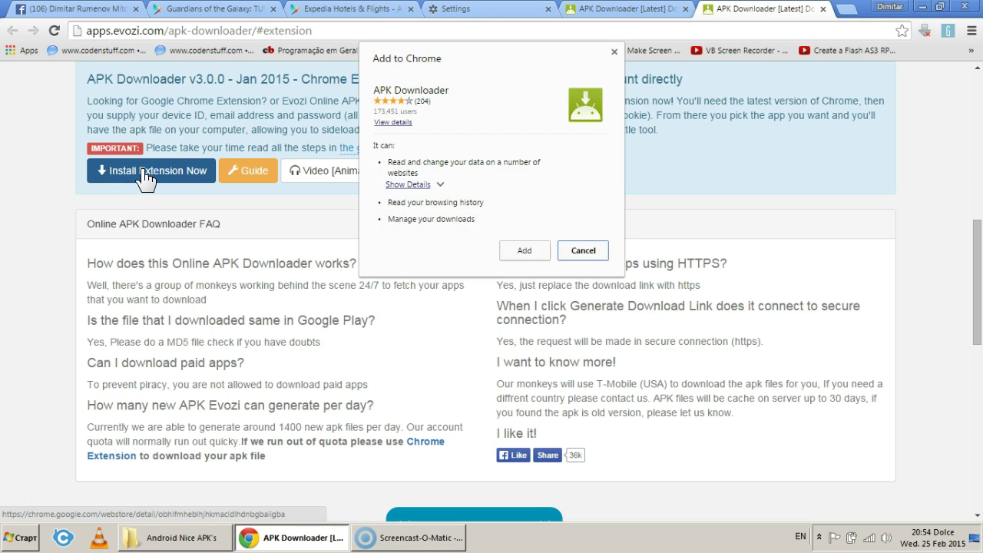
left_click(538, 254)
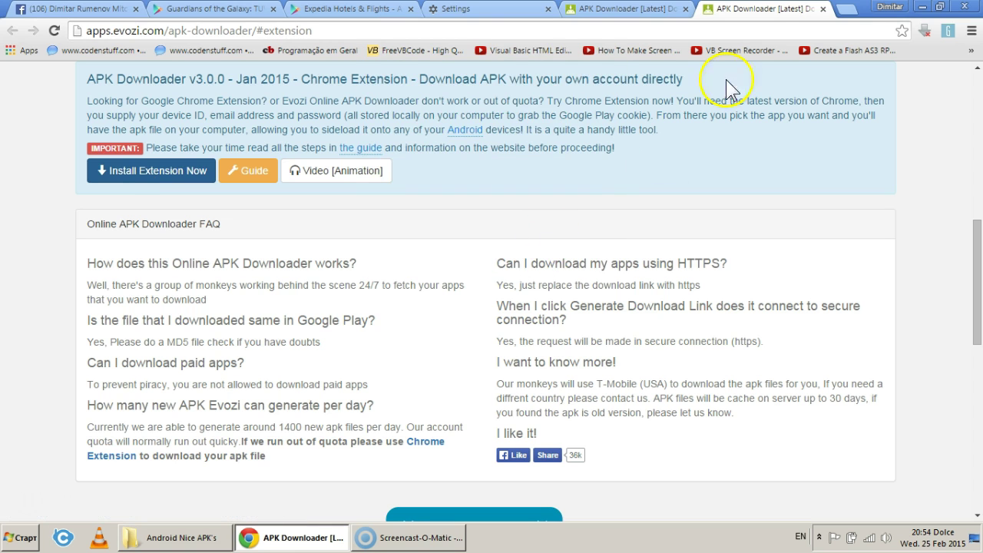
- Close the extension tab and reload the Expedia Hotels & Flights Play page
left_click(824, 9)
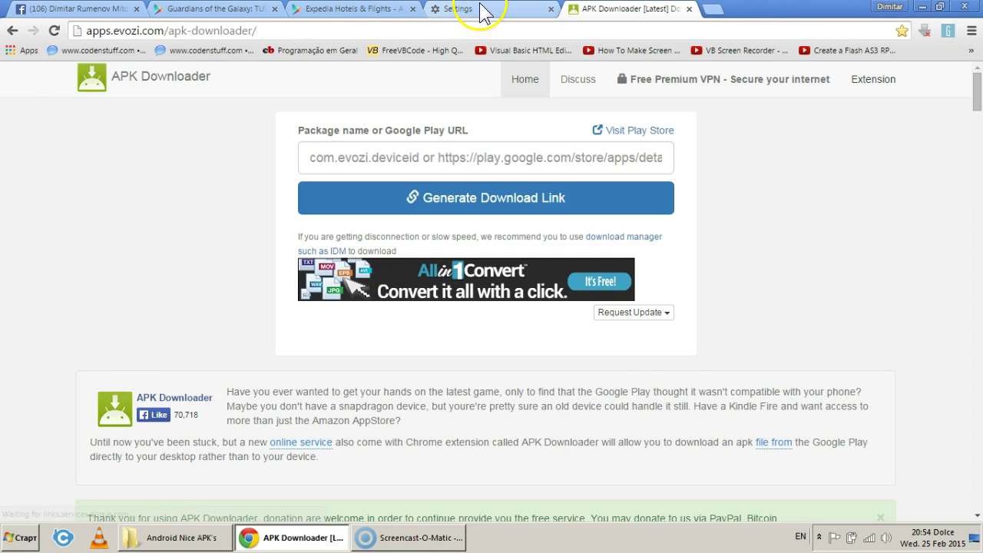
left_click(361, 11)
left_click(53, 31)
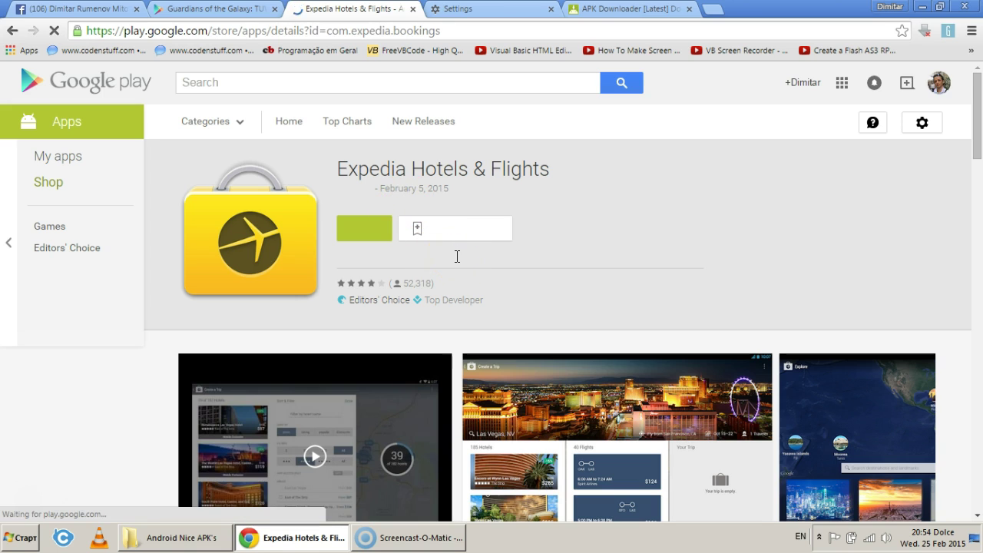
- Copy the Expedia Play page address from the address bar
left_click(196, 31)
right_click(195, 30)
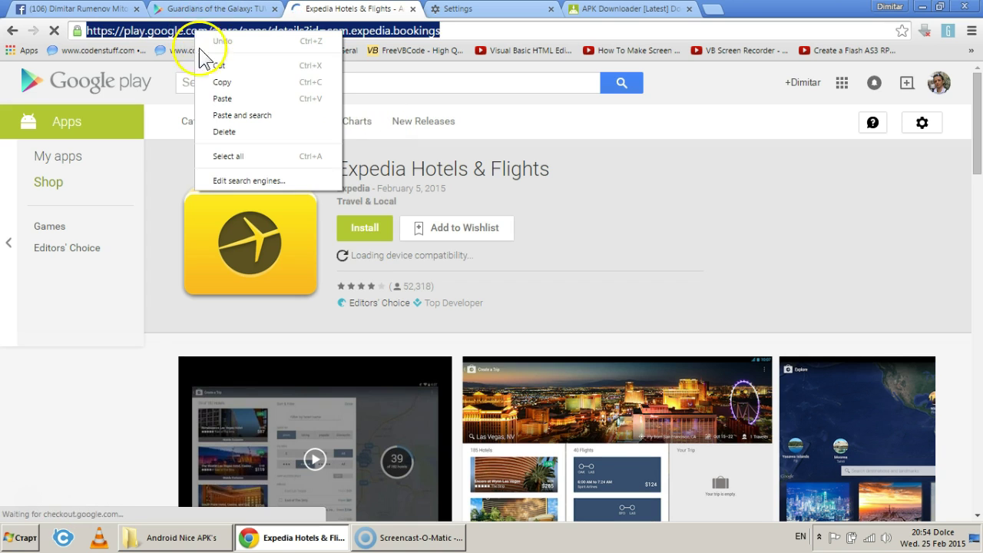
left_click(210, 82)
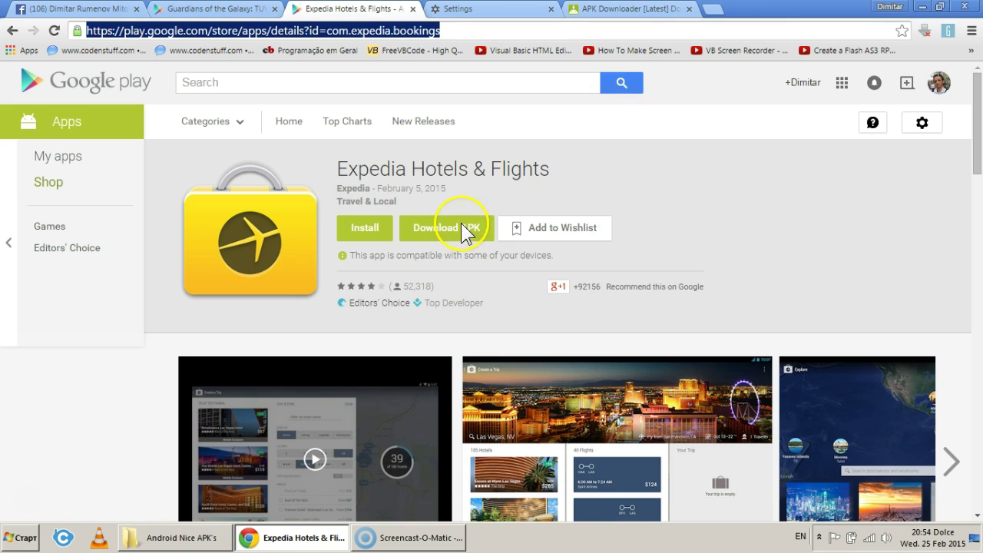
- Start the com.expedia.bookings.apk download, cancel it, and go back to APK Downloader
left_click(435, 234)
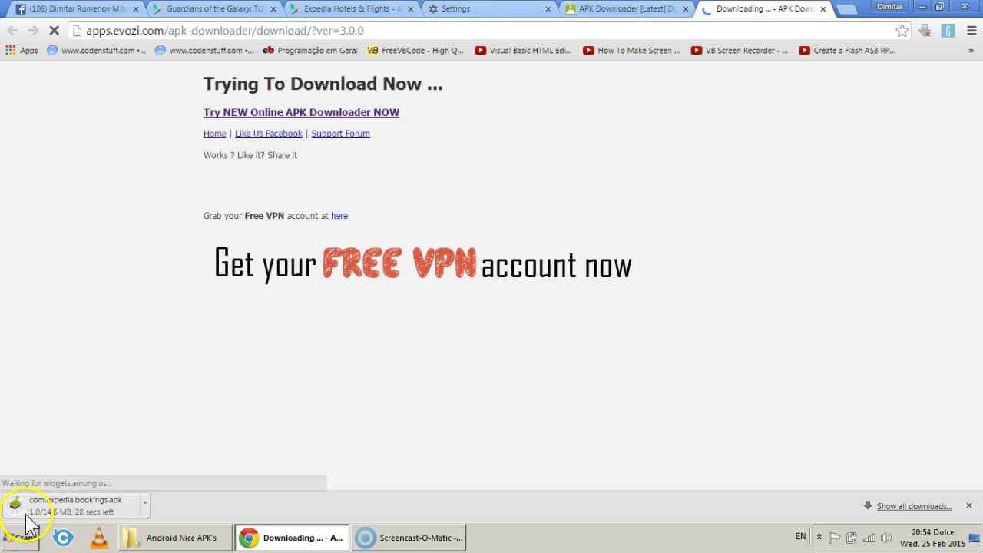
left_click(145, 504)
left_click(165, 482)
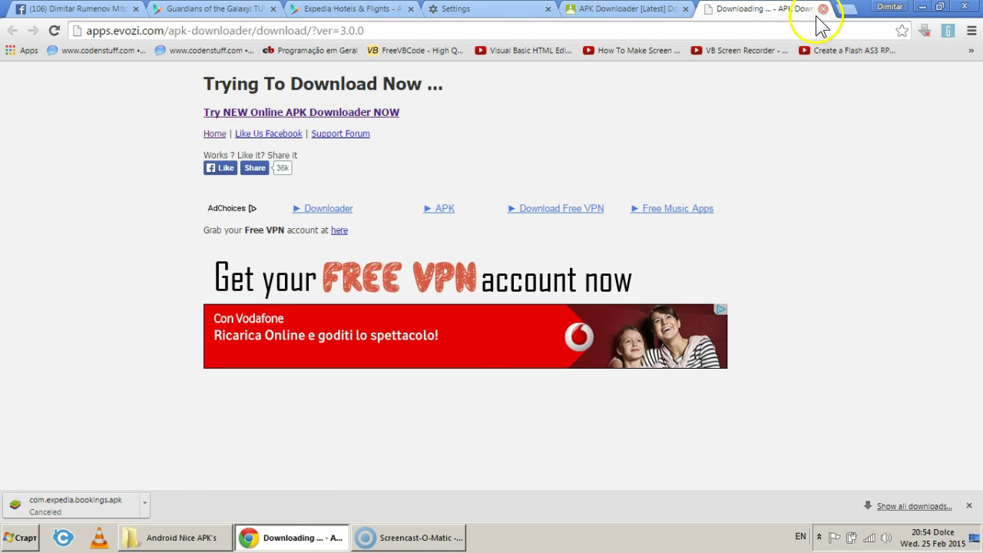
left_click(600, 11)
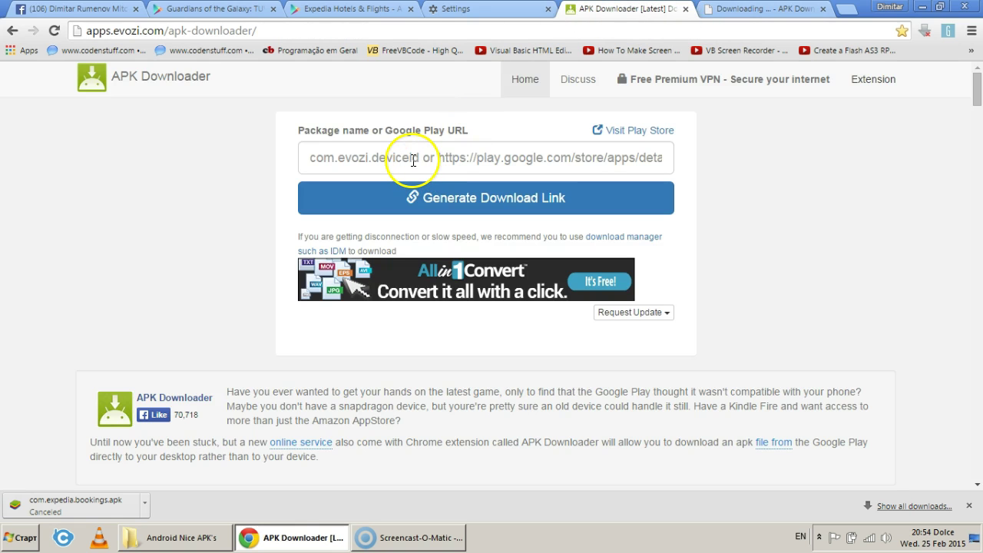
- Paste the Expedia Play URL and generate the com.expedia.bookings download link (14.6 MB)
left_click(414, 160)
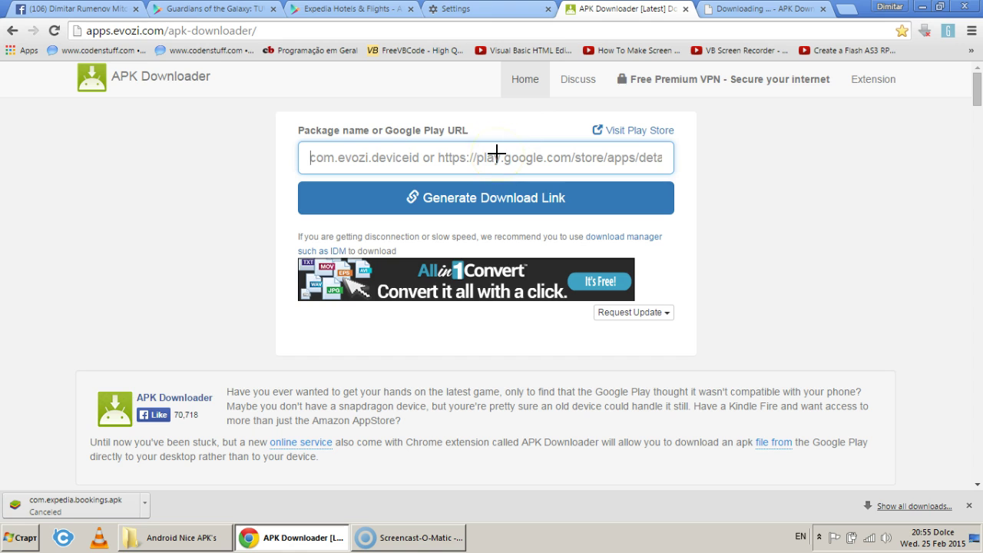
left_click(454, 160)
right_click(366, 152)
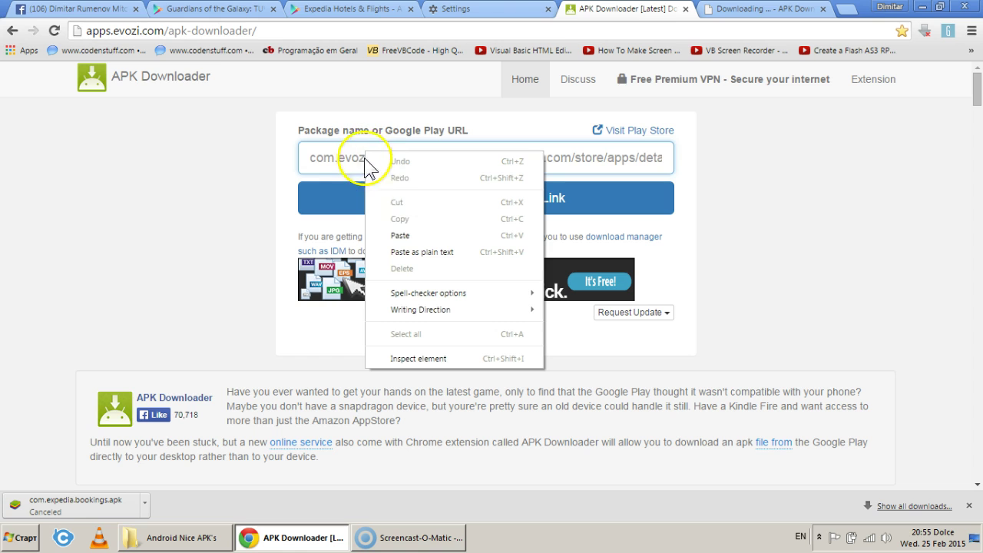
left_click(401, 236)
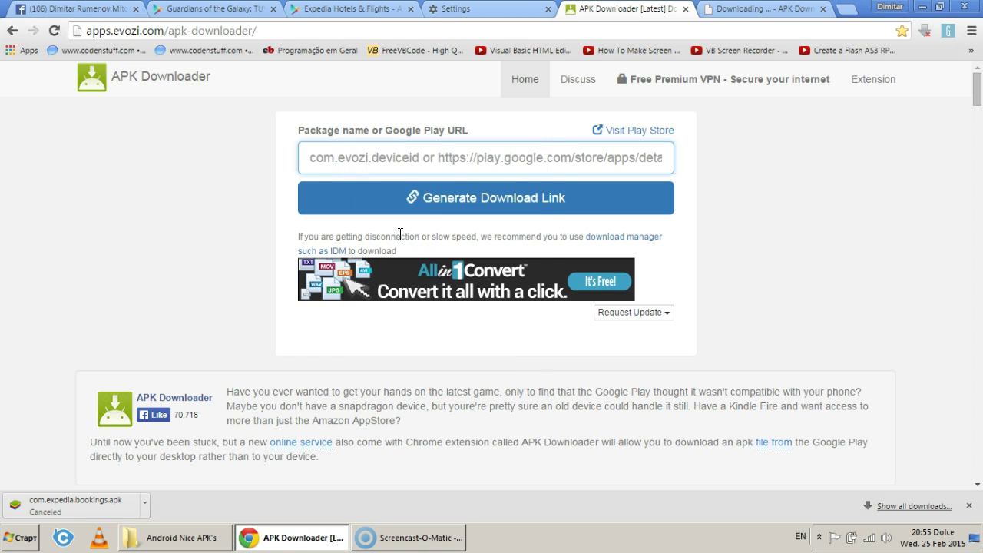
left_click(446, 200)
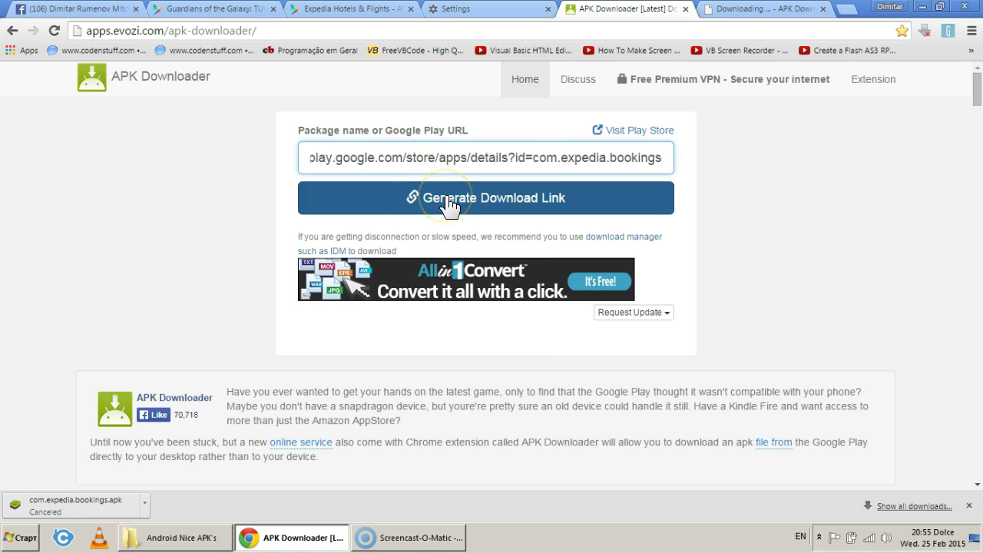
left_click(449, 203)
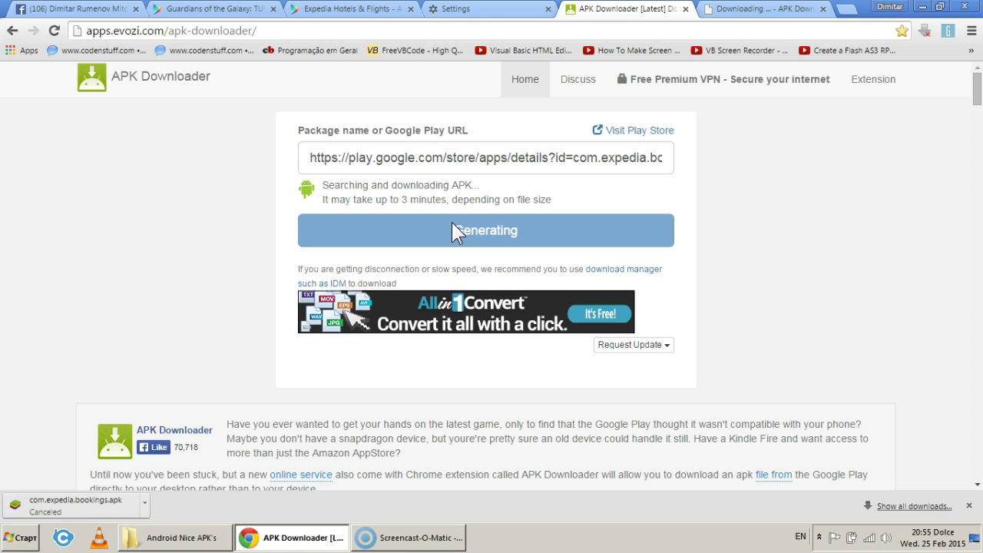
left_click(442, 183)
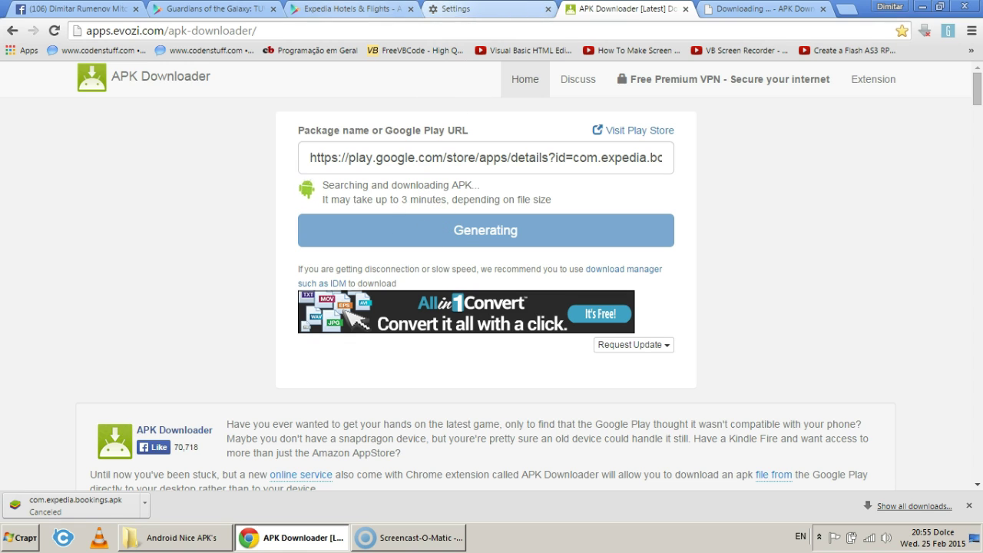
- Close the Expedia Play, browser settings and download attempt tabs
left_click(401, 11)
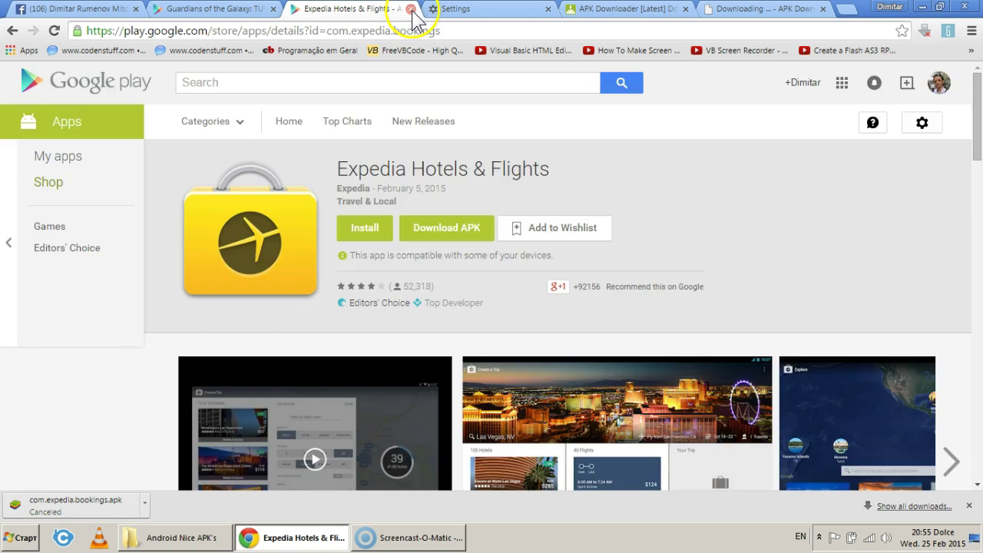
left_click(411, 9)
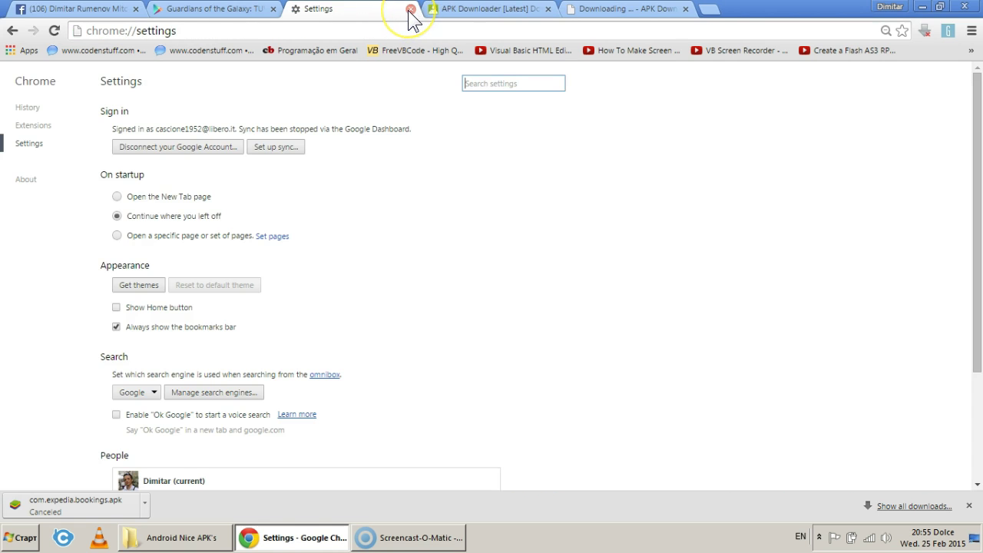
left_click(411, 8)
left_click(501, 11)
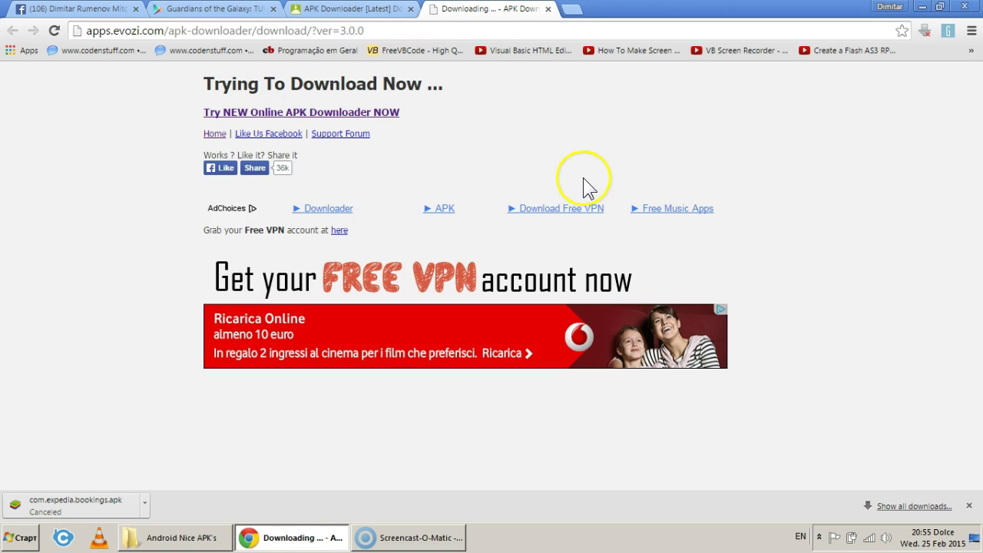
left_click(548, 8)
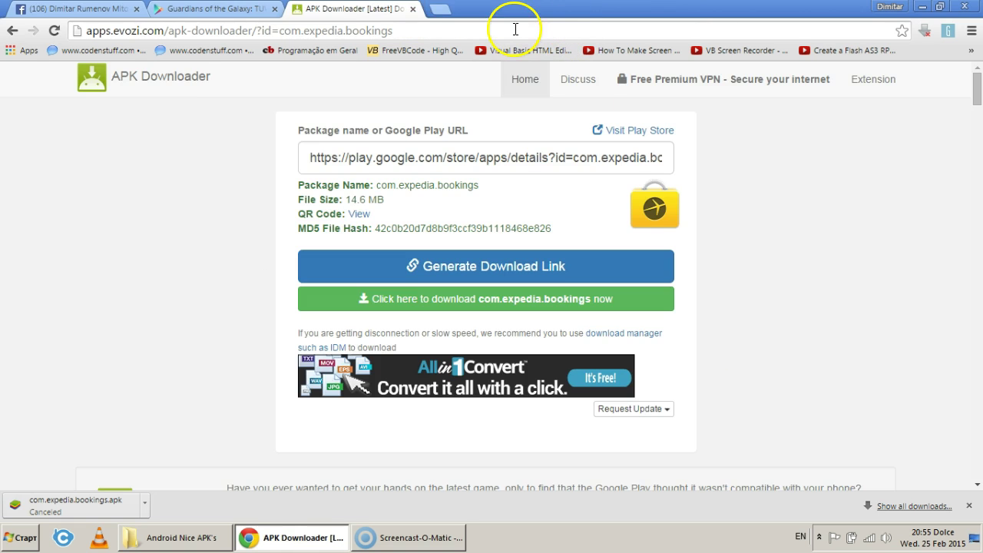
- View the APK link's QR code, then download the com.expedia.bookings APK, retrying once
left_click(358, 215)
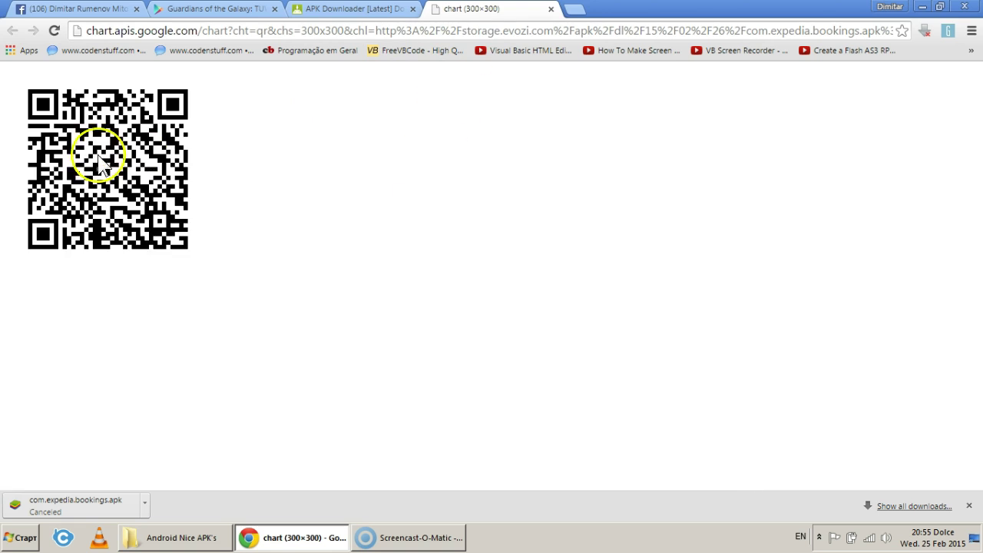
left_click(327, 10)
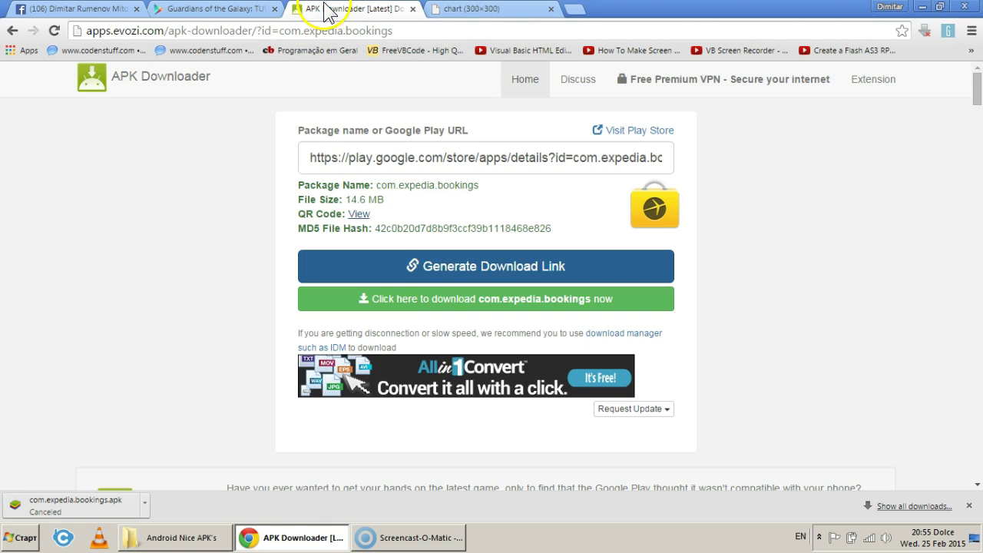
left_click(469, 9)
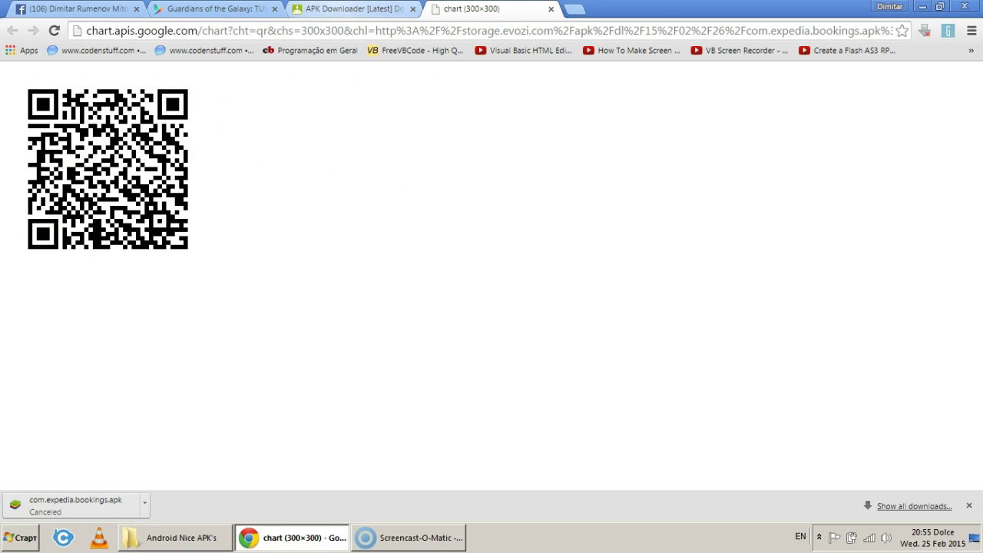
left_click(342, 9)
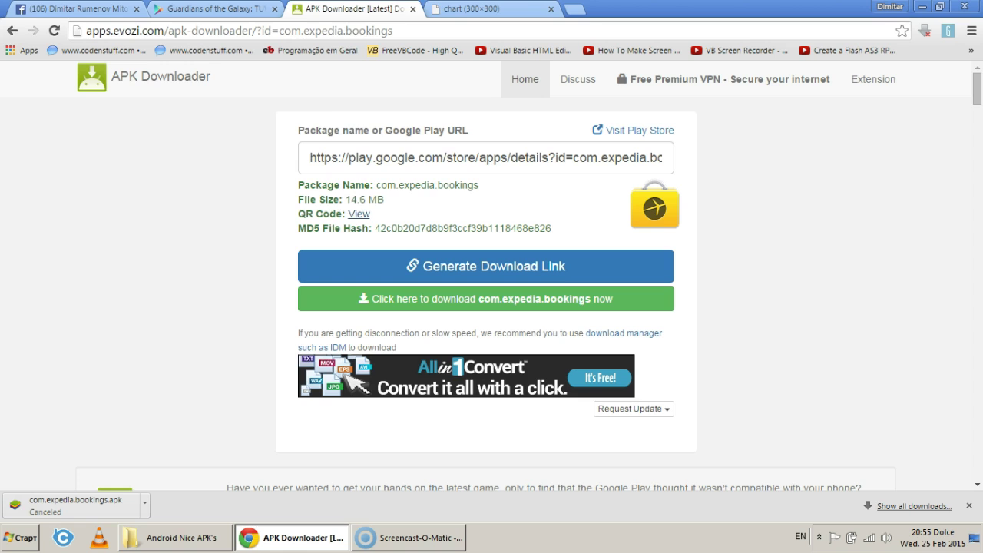
left_click(428, 315)
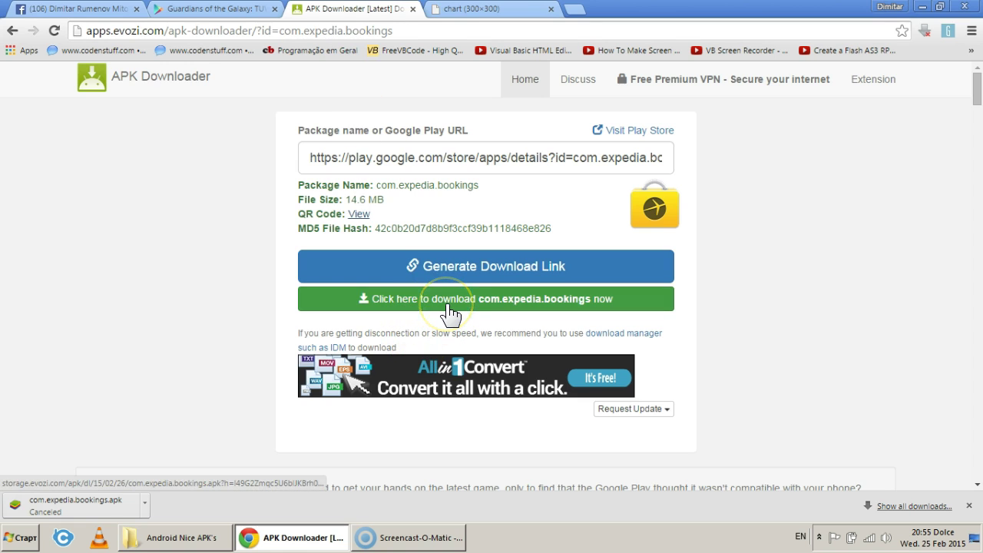
left_click(455, 313)
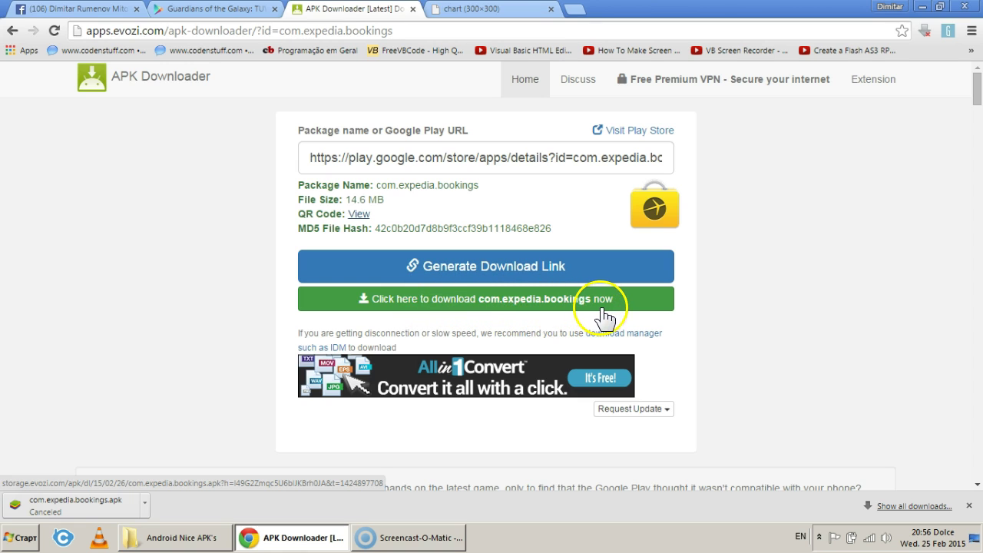
- Like APK Downloader on Facebook and go back to the Guardians of the Galaxy store page
scroll(646, 276, "down", 4)
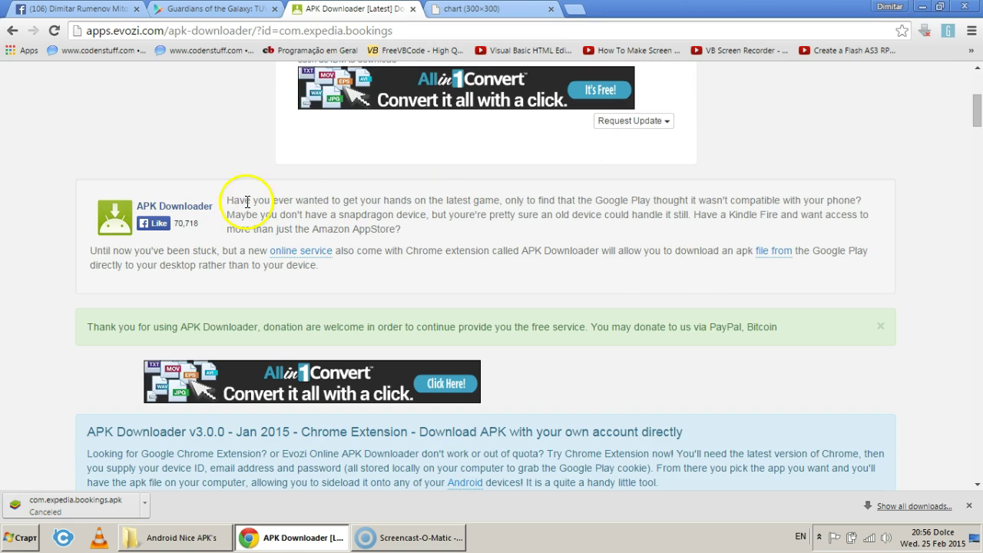
left_click(153, 224)
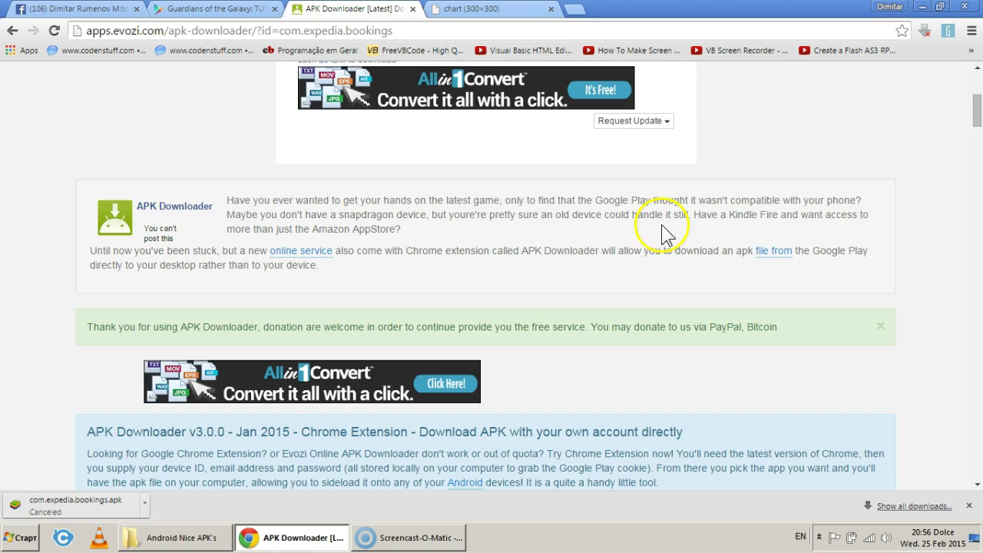
scroll(676, 230, "up", 4)
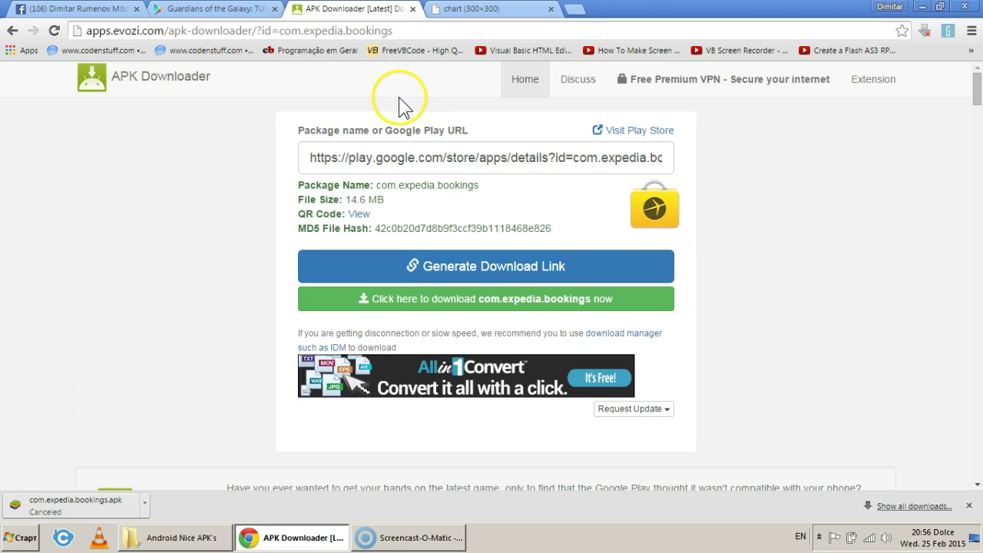
left_click(211, 9)
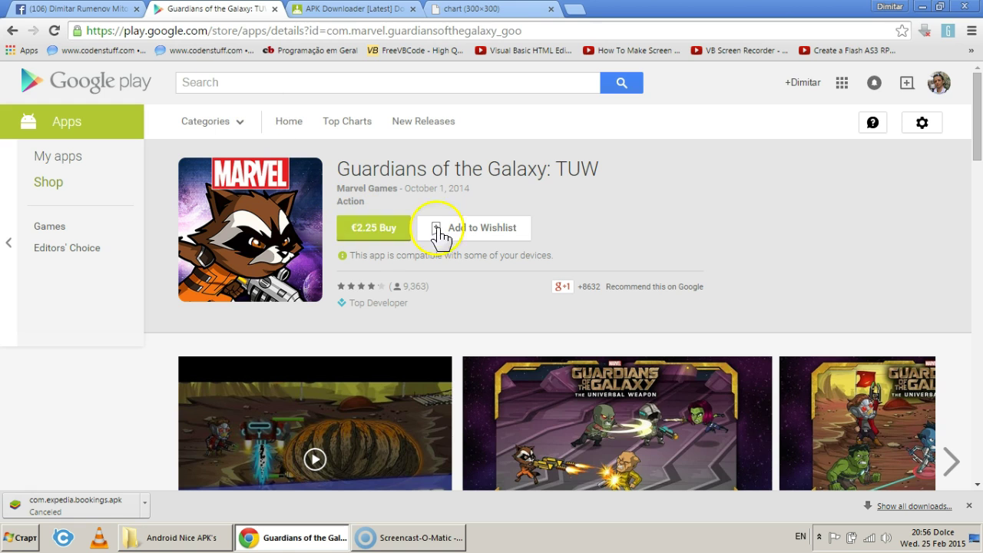
- Copy the Guardians of the Galaxy Play Store address from the address bar
left_click(342, 9)
left_click(230, 10)
left_click(227, 33)
right_click(227, 36)
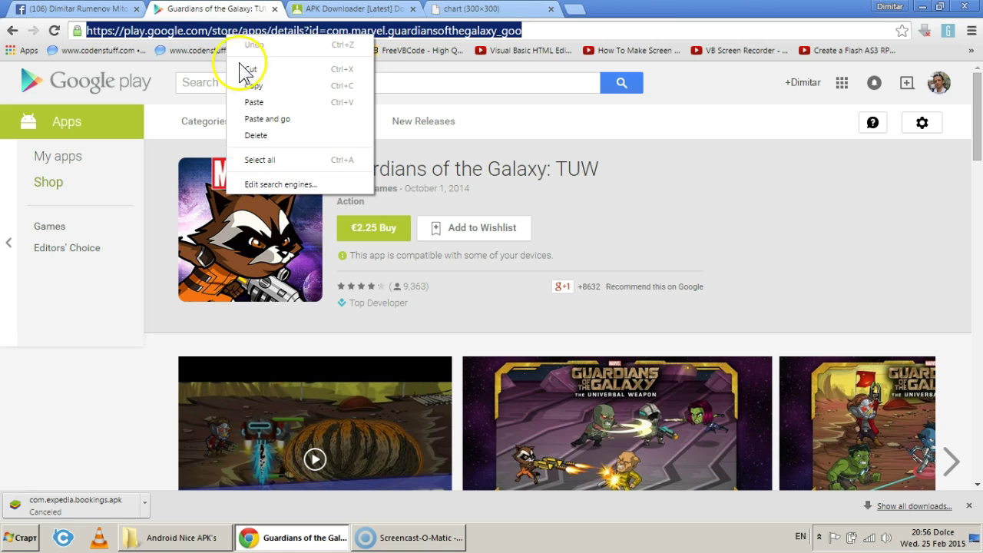
left_click(246, 81)
left_click(338, 9)
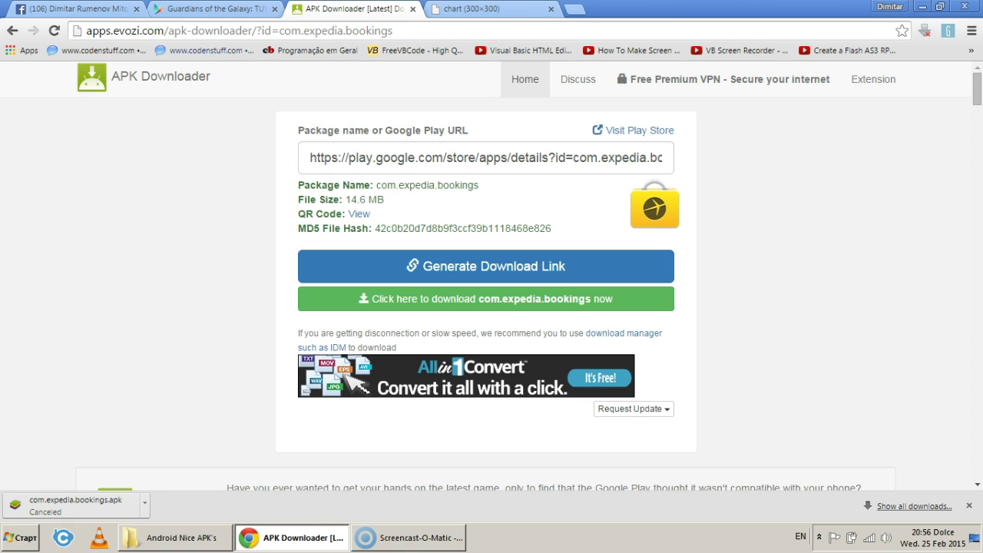
left_click(215, 9)
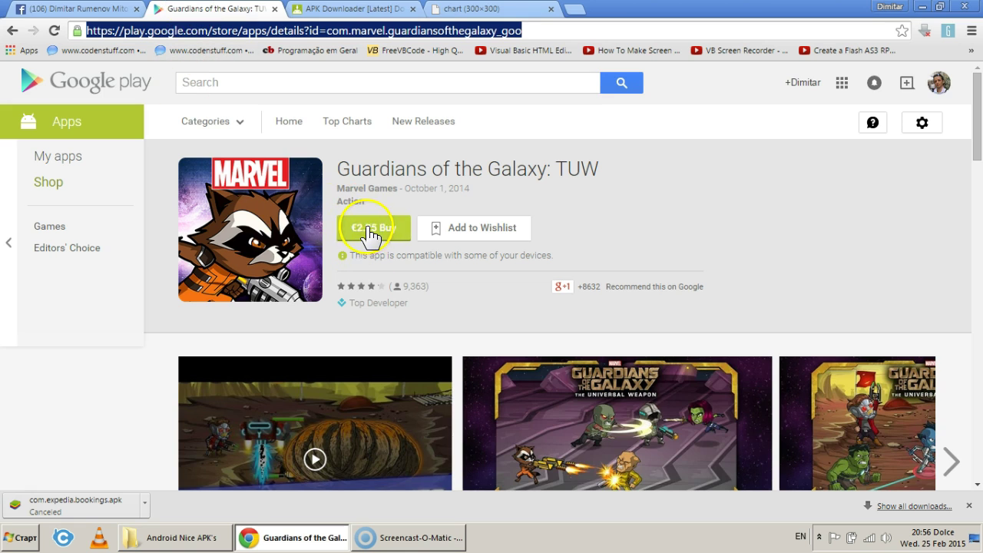
- Paste it into APK Downloader's package field and generate the download link
key("ctrl+Tab")
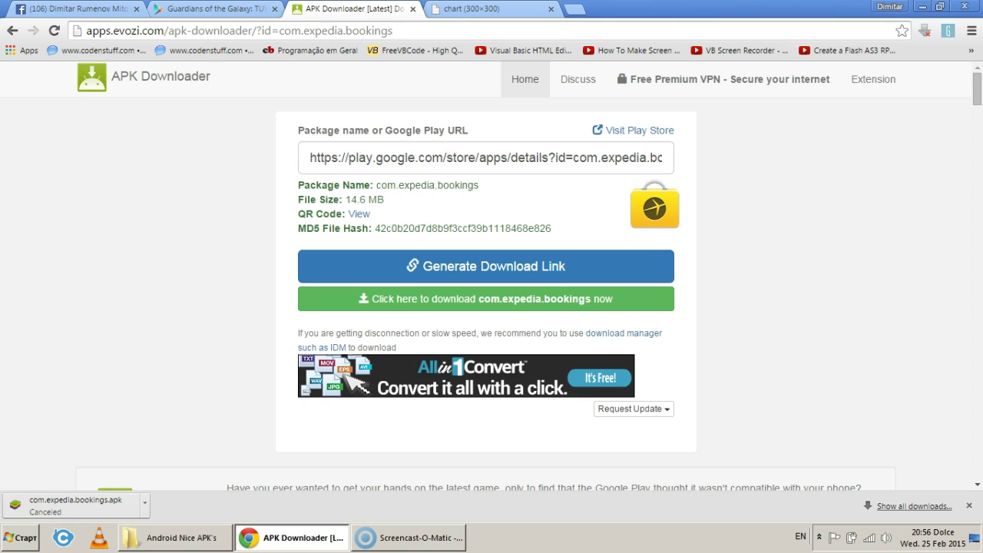
left_click(414, 161)
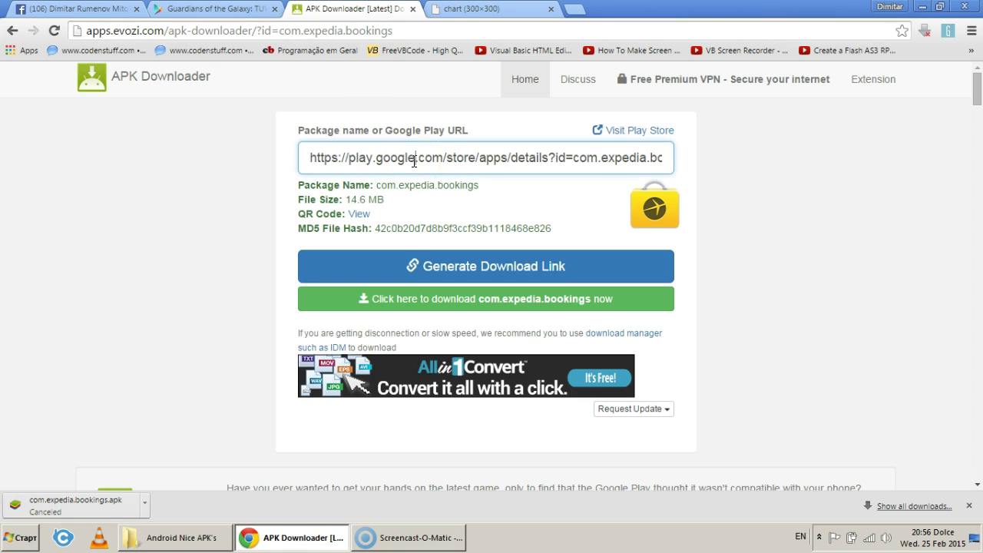
key("ctrl+a")
right_click(414, 159)
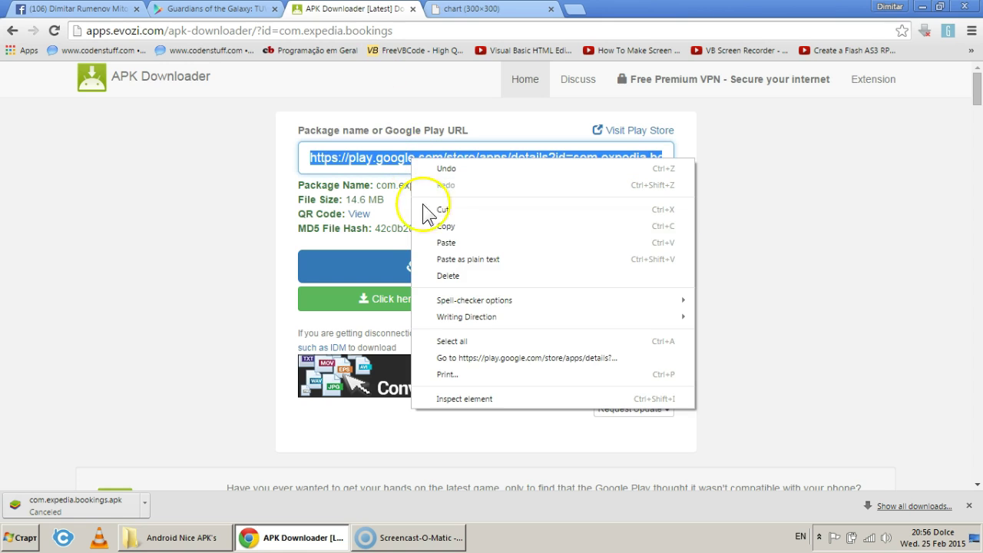
left_click(434, 241)
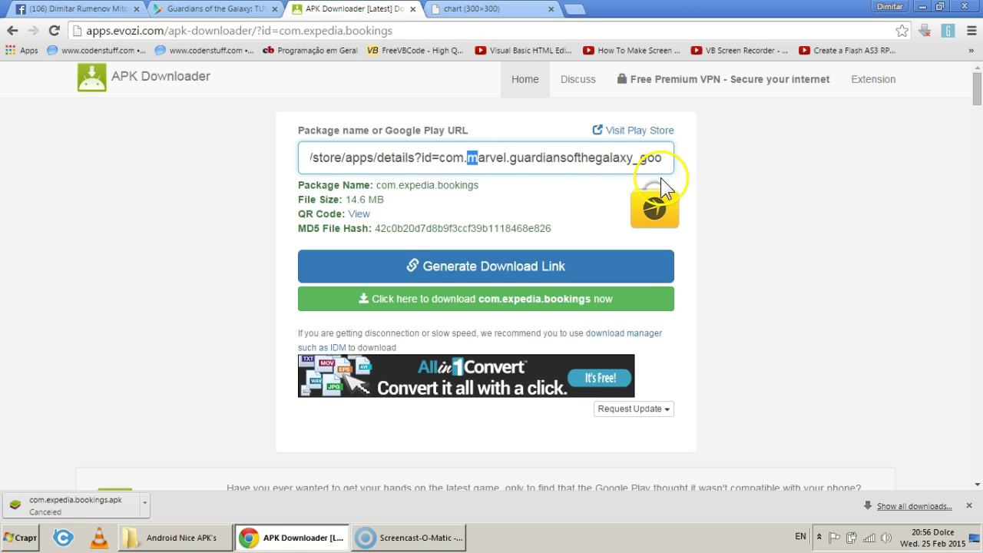
left_click(499, 265)
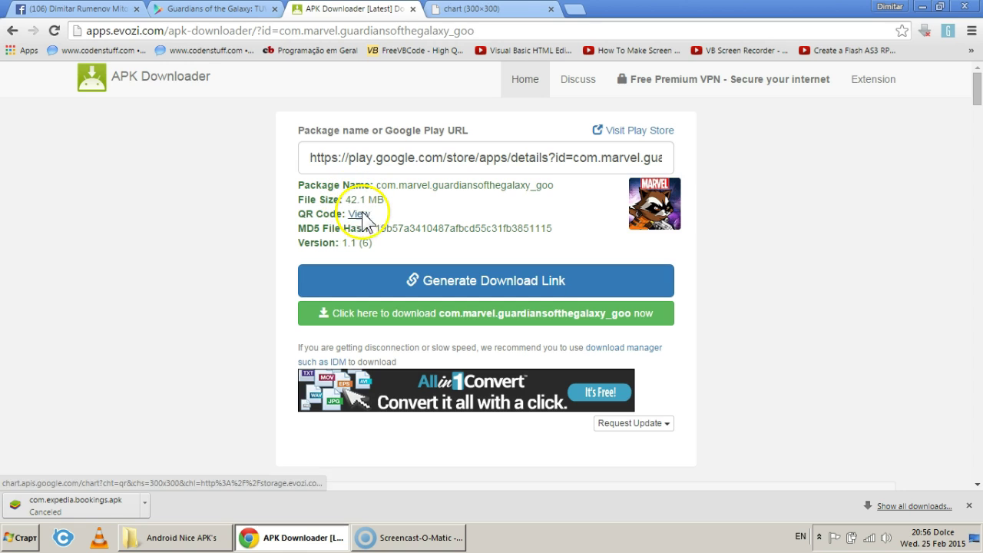
- View the download's QR code, then close both QR code tabs
left_click(359, 214)
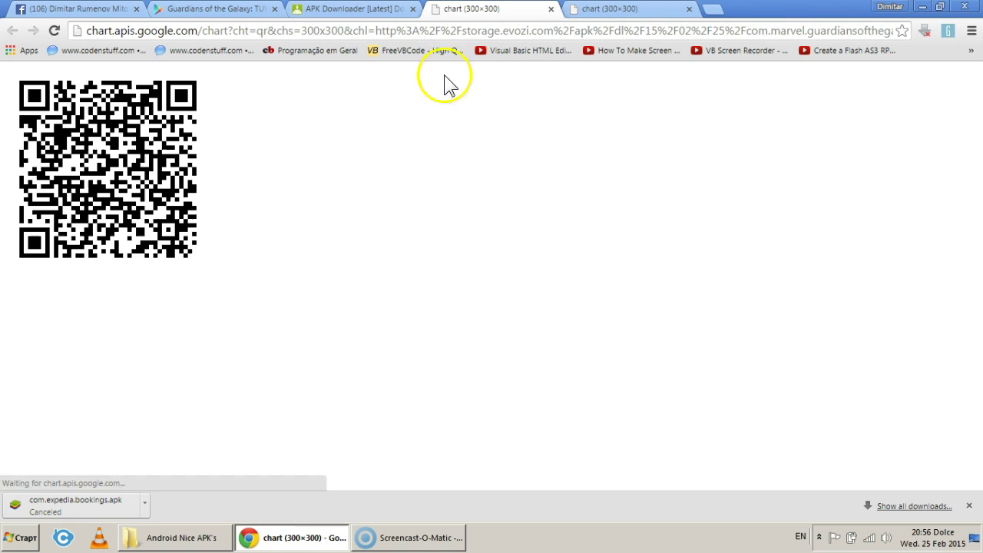
left_click(551, 9)
left_click(551, 9)
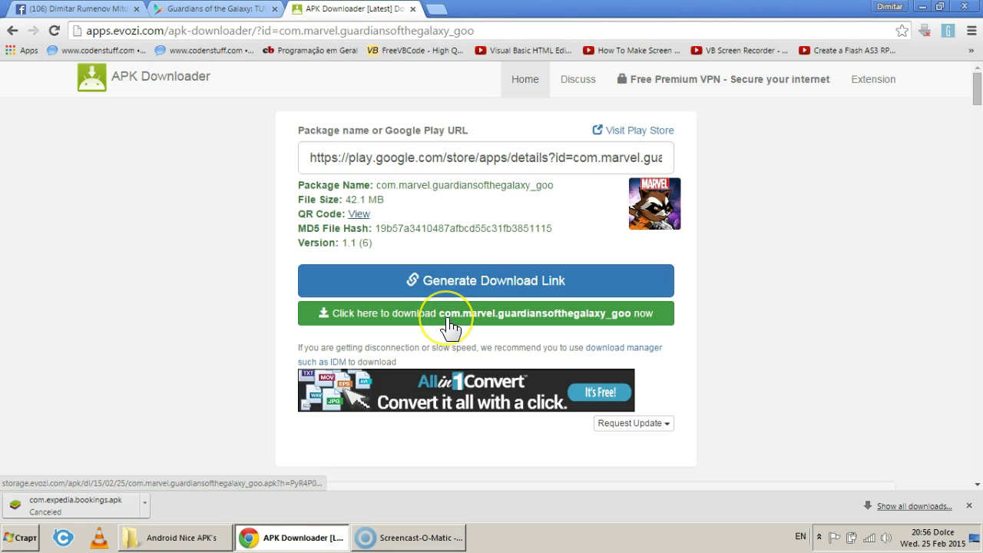
left_click(346, 138)
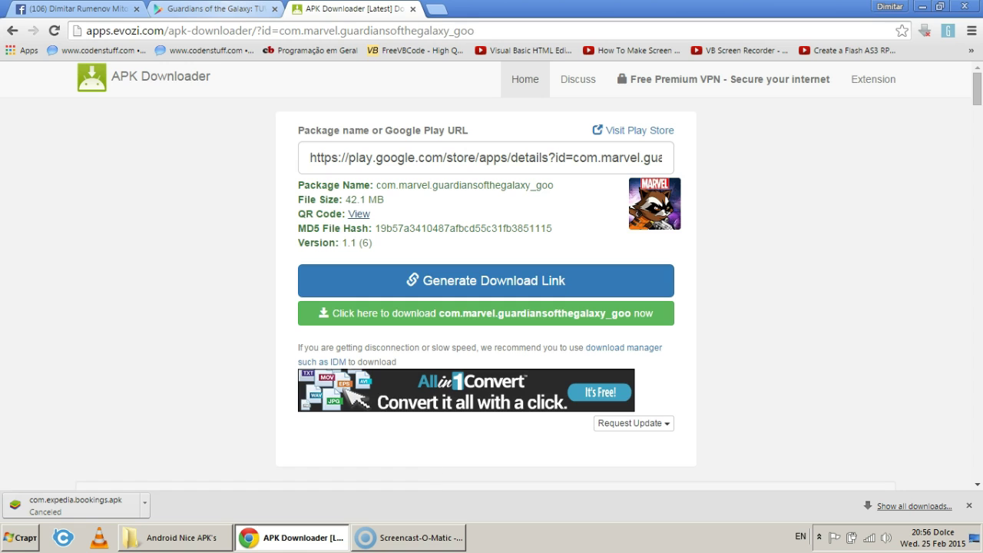
- Open the Games category in the Google Play tab
left_click(219, 9)
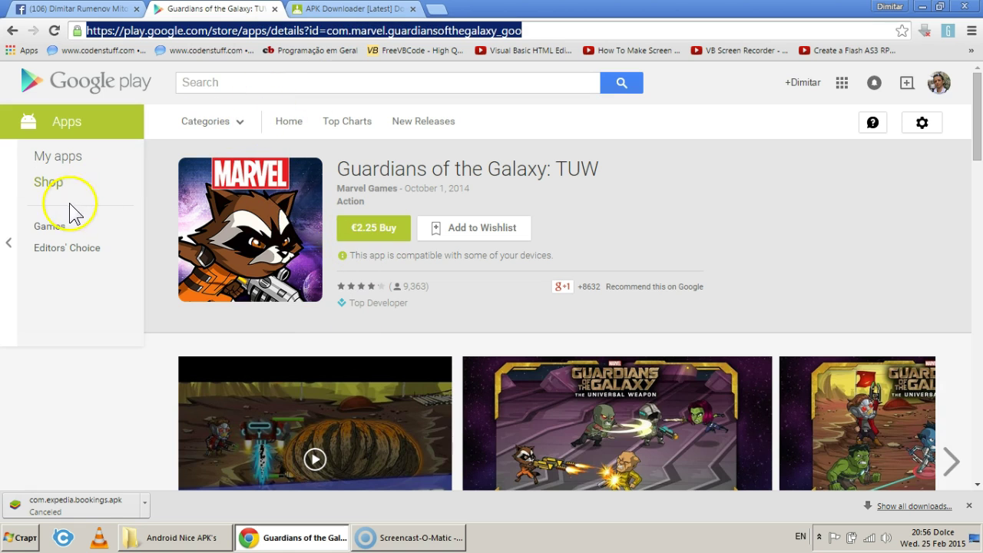
left_click(56, 228)
left_click(354, 9)
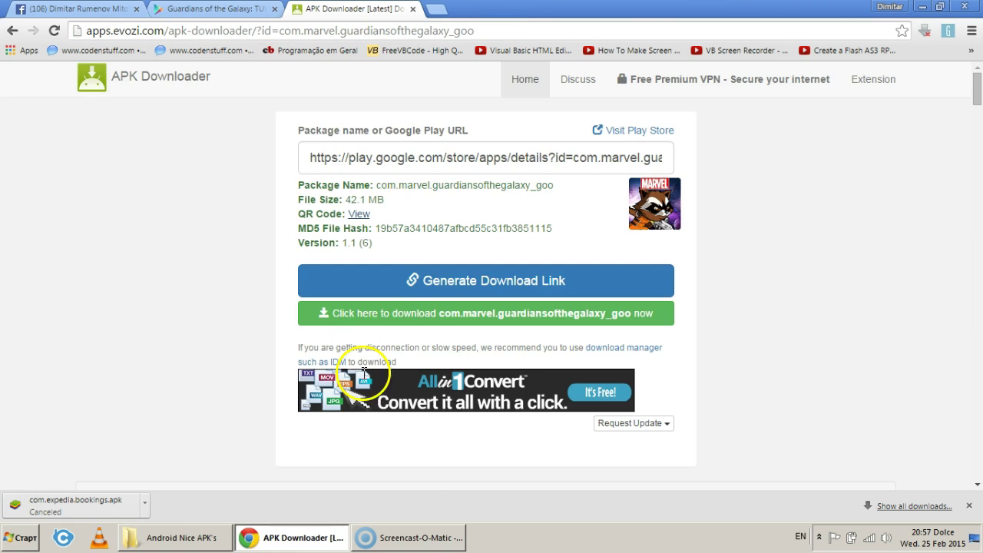
- Once Games loads, scroll past Tower Defence back up to the 'Ti senti stratega?' row
left_click(257, 10)
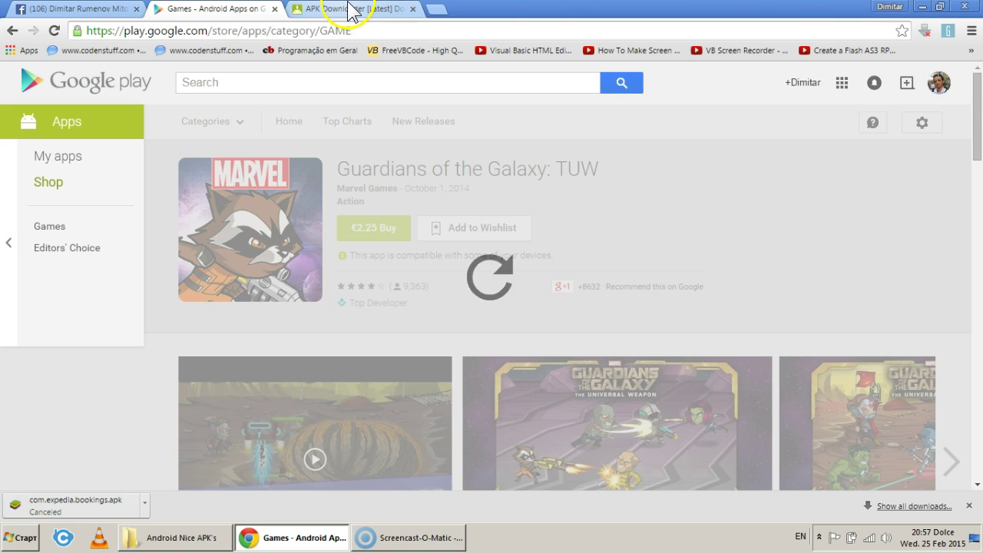
left_click(352, 10)
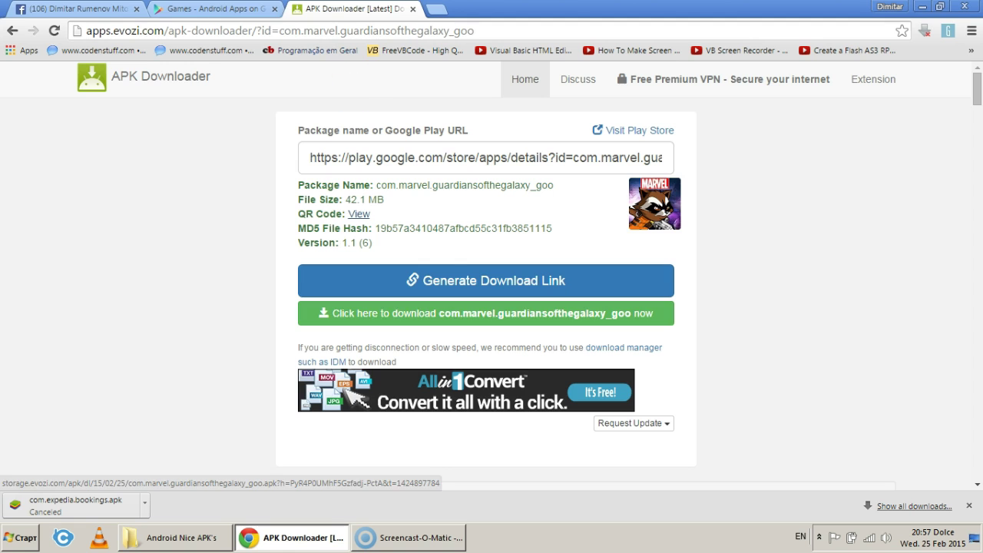
left_click(207, 8)
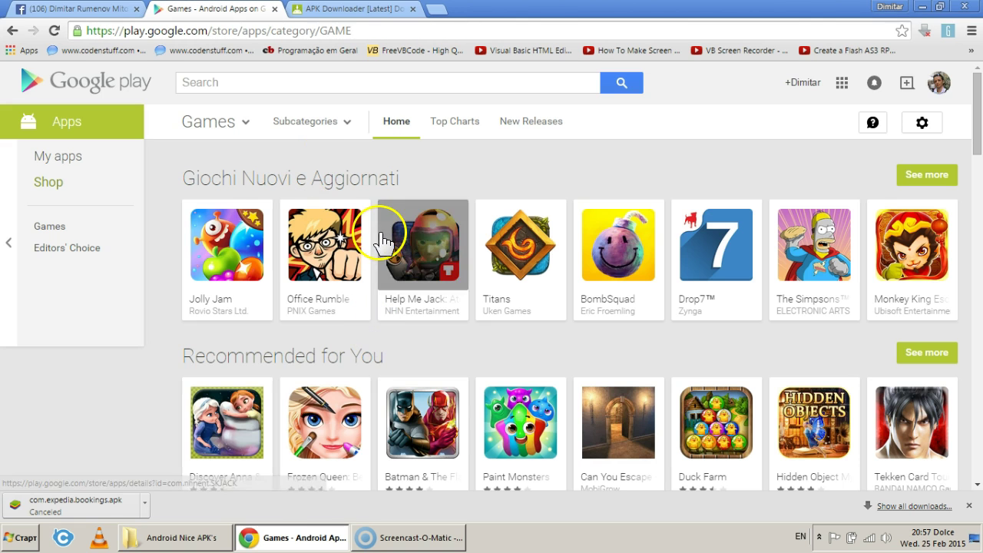
left_click(354, 8)
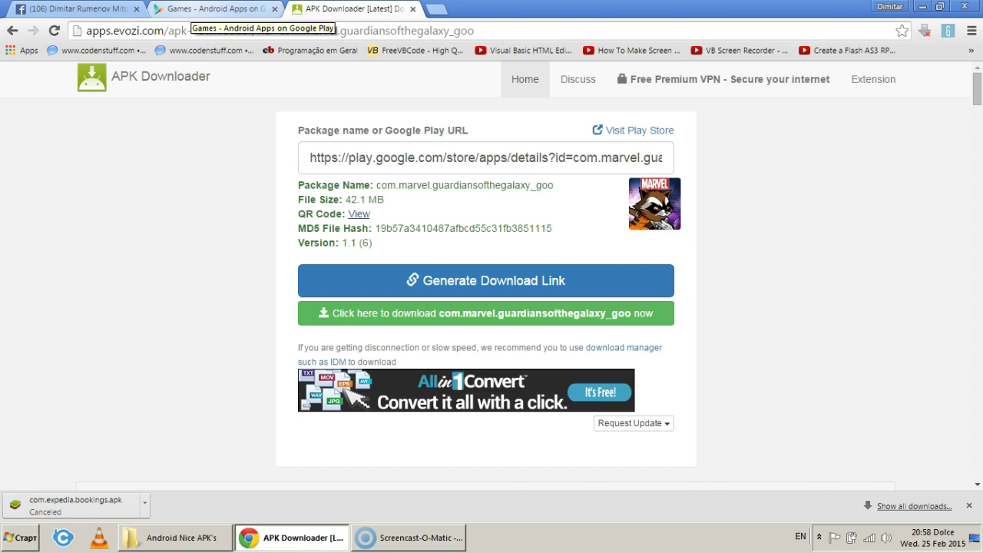
left_click(196, 11)
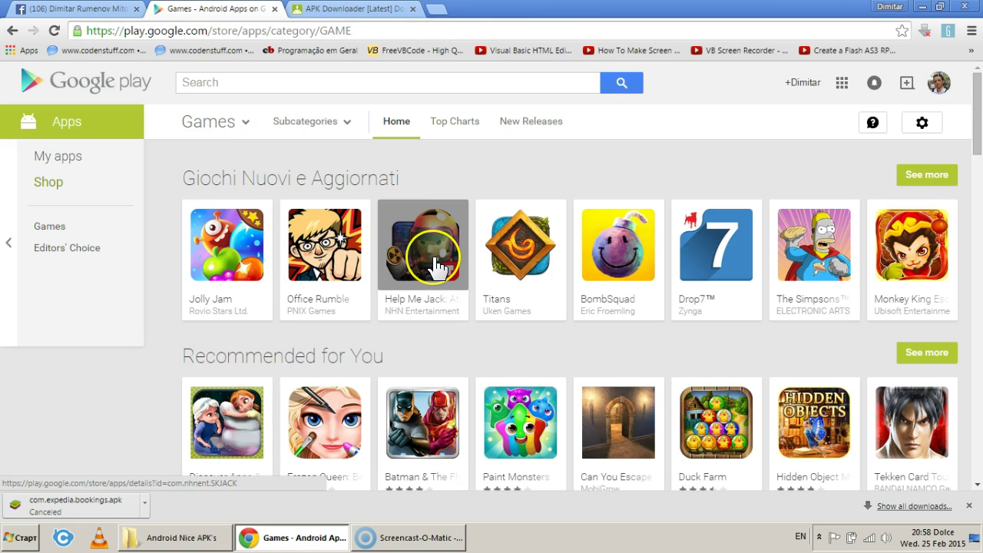
scroll(436, 267, "down", 5)
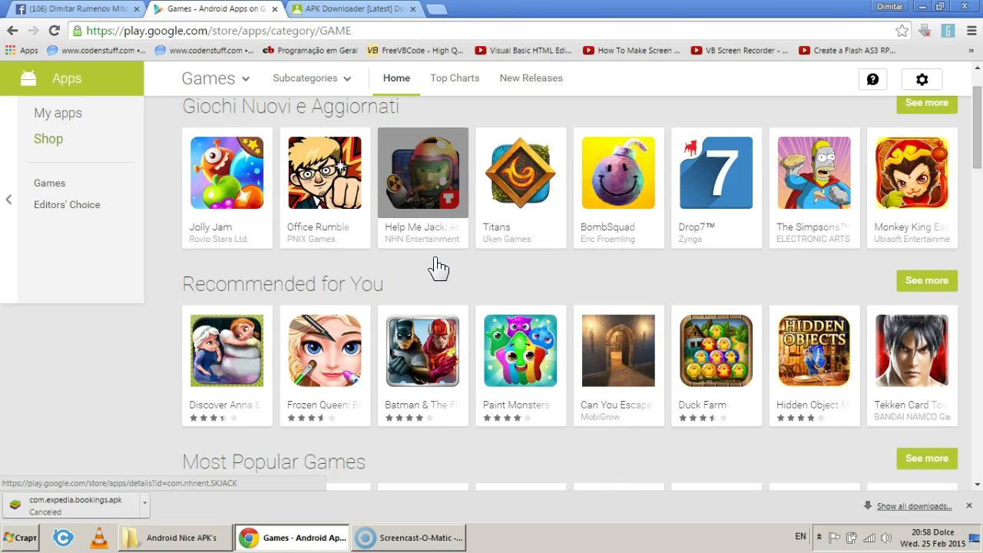
scroll(436, 258, "down", 7)
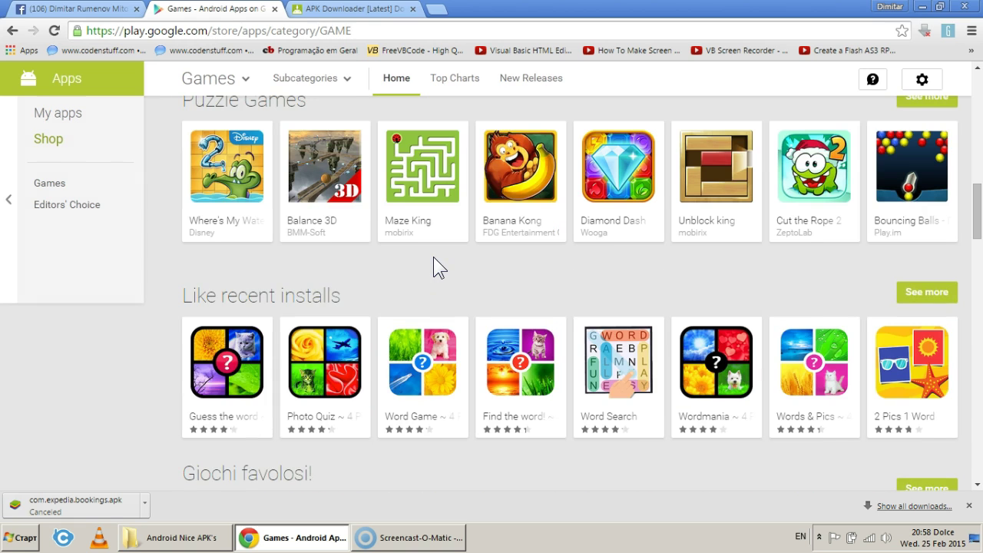
scroll(434, 256, "down", 8)
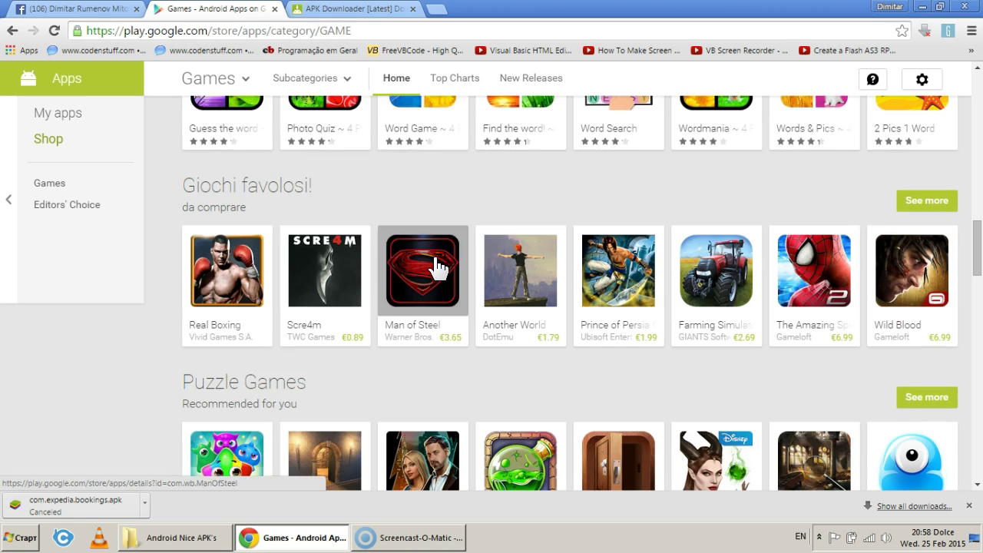
scroll(434, 258, "down", 5)
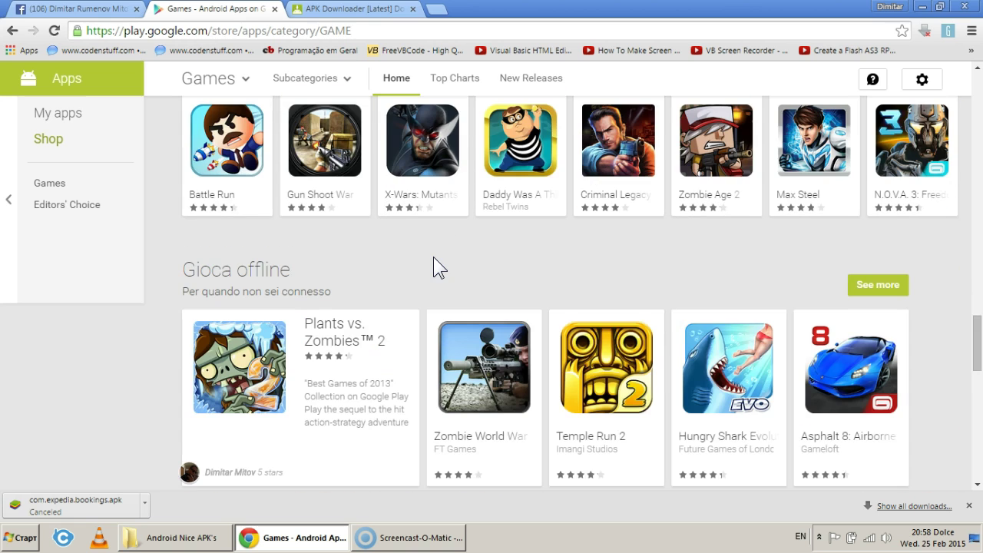
scroll(433, 257, "down", 9)
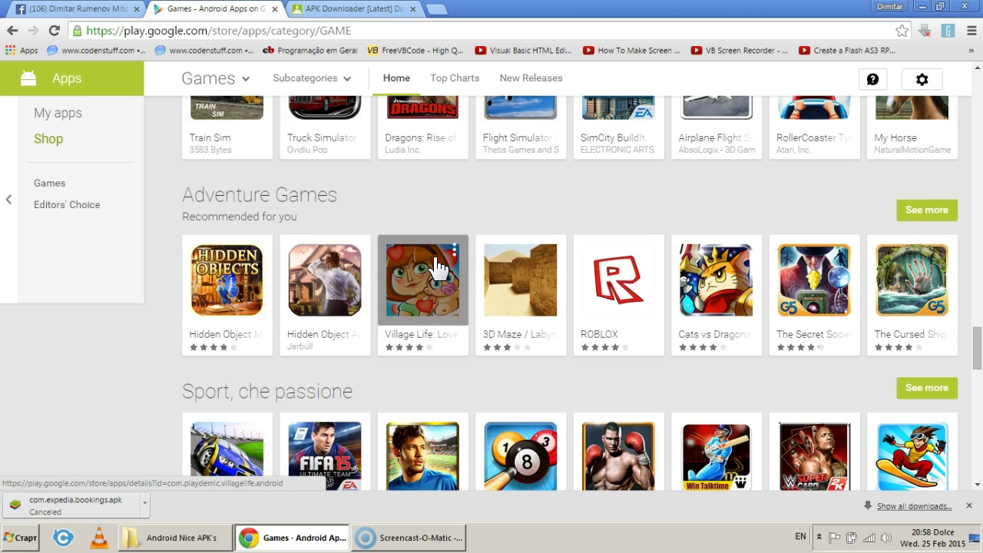
scroll(436, 268, "down", 5)
scroll(434, 266, "down", 1)
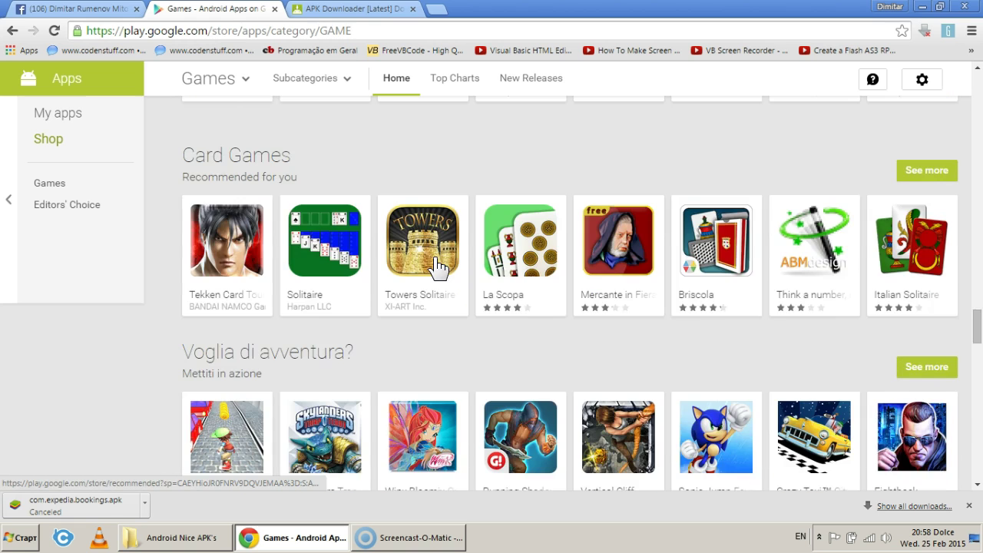
scroll(436, 267, "down", 7)
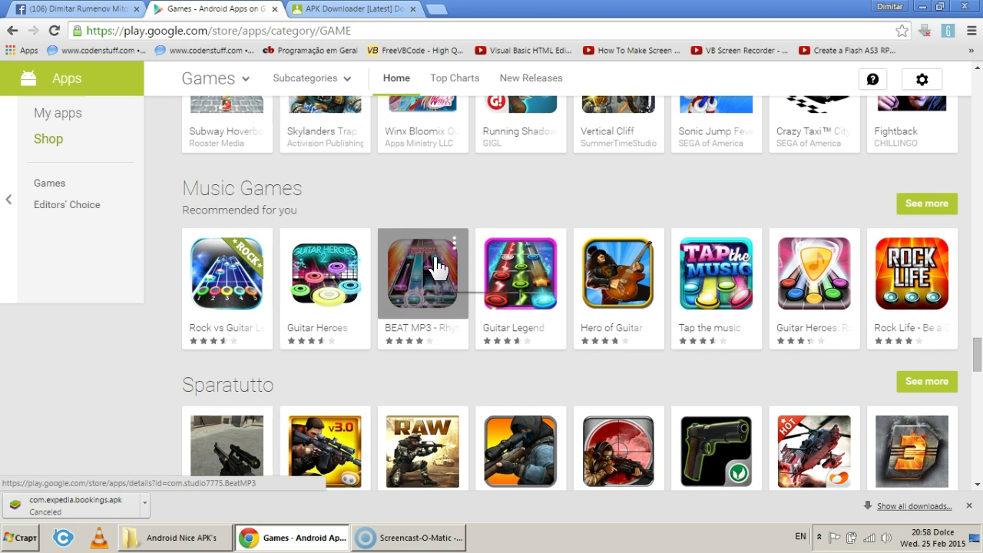
scroll(435, 268, "down", 5)
scroll(436, 268, "down", 5)
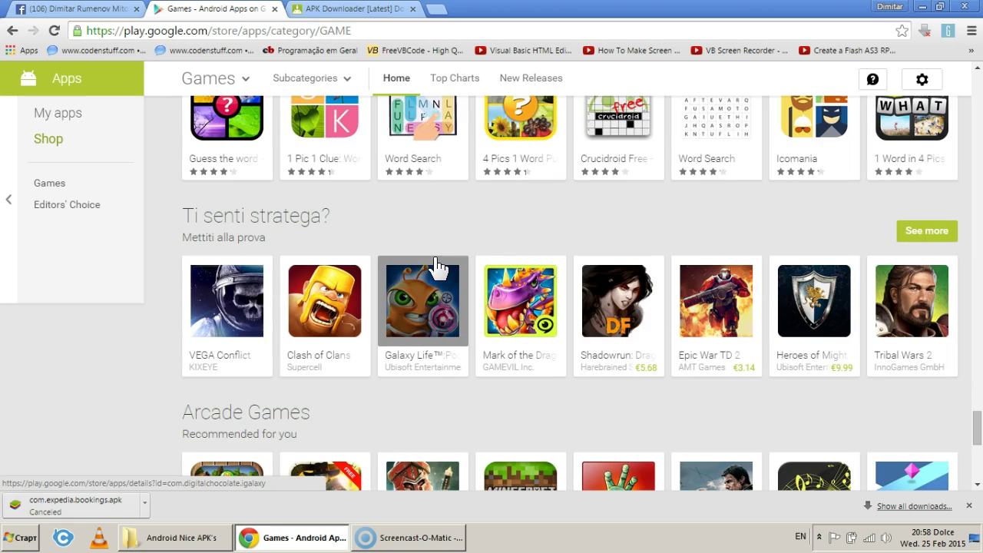
scroll(436, 266, "down", 5)
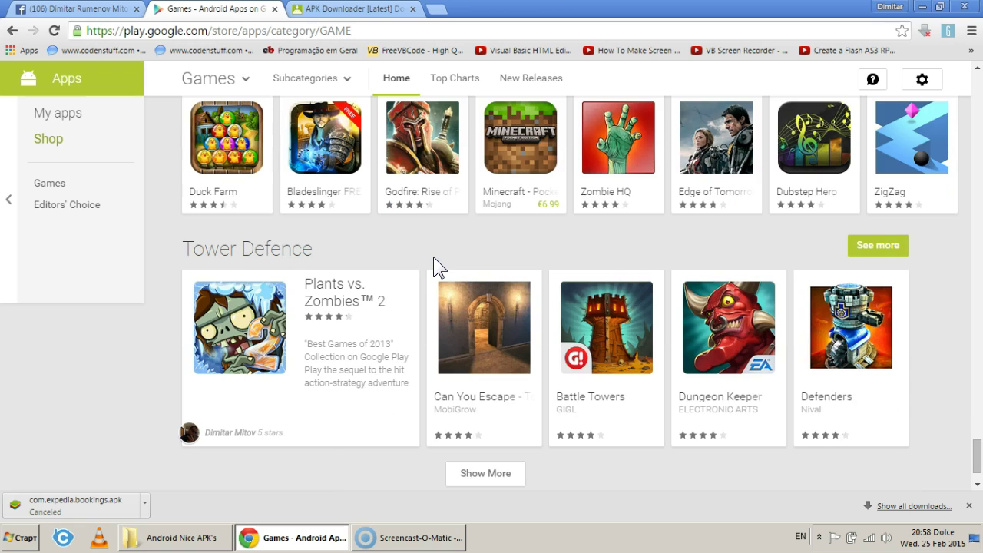
scroll(433, 256, "down", 1)
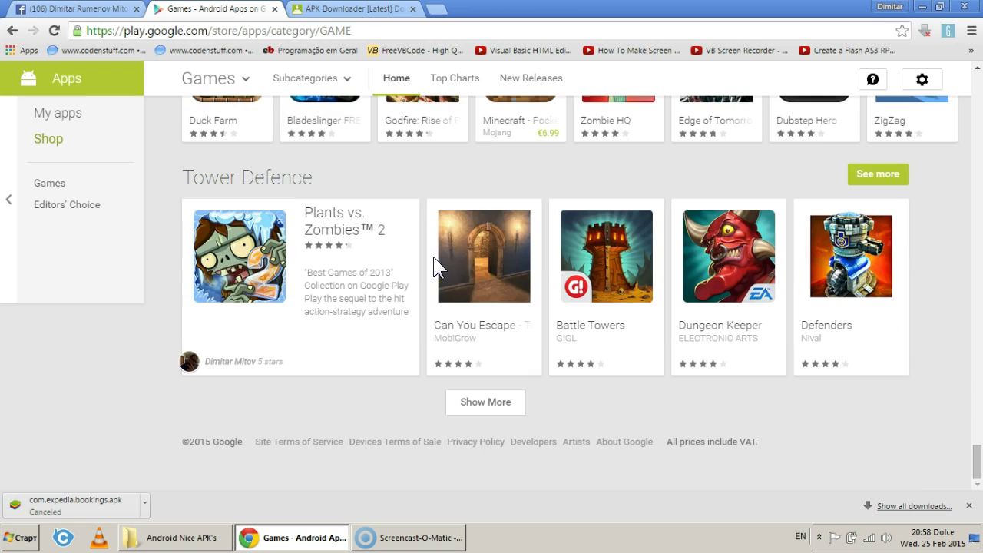
scroll(436, 268, "up", 6)
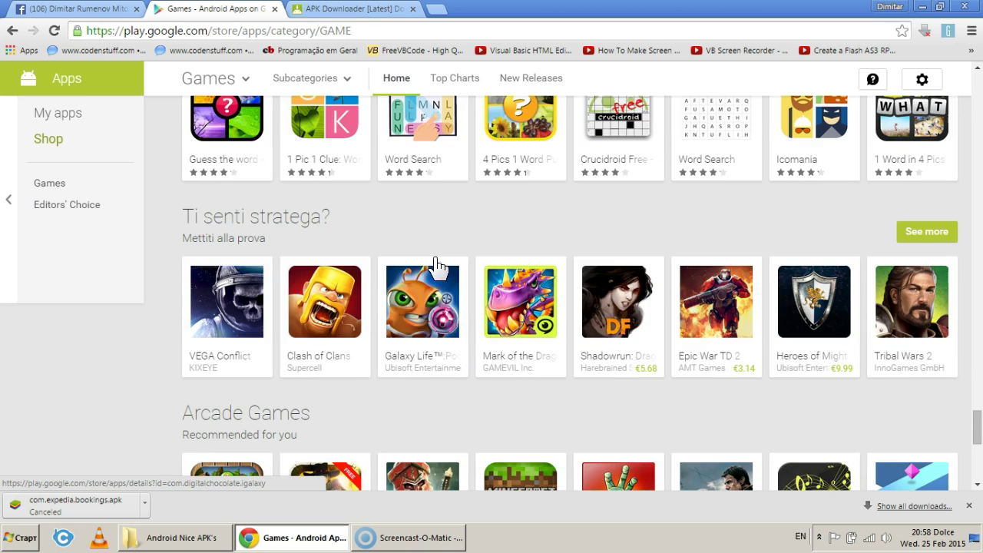
- Open Ubisoft's €9.99 Heroes of Might & Magic III HD store page
left_click(836, 326)
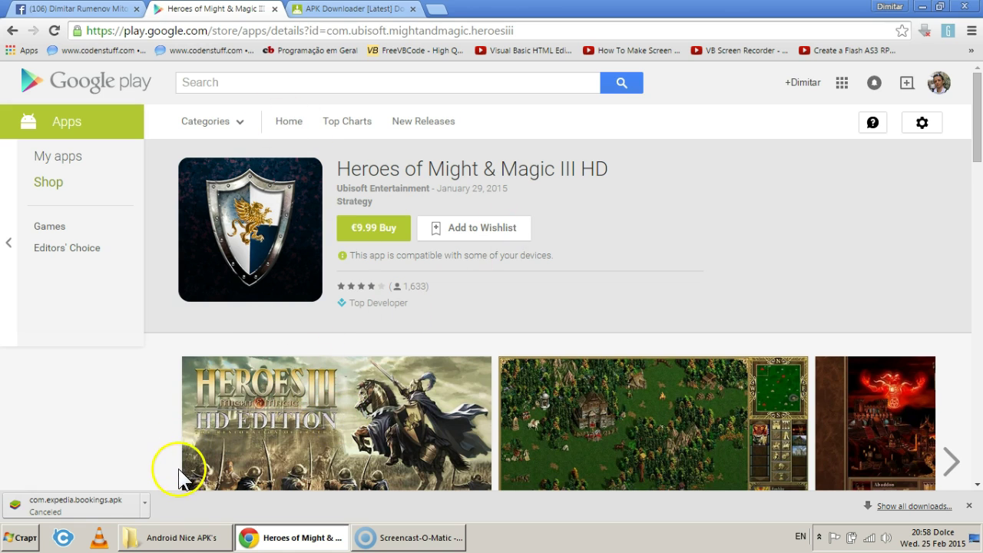
scroll(175, 476, "down", 1)
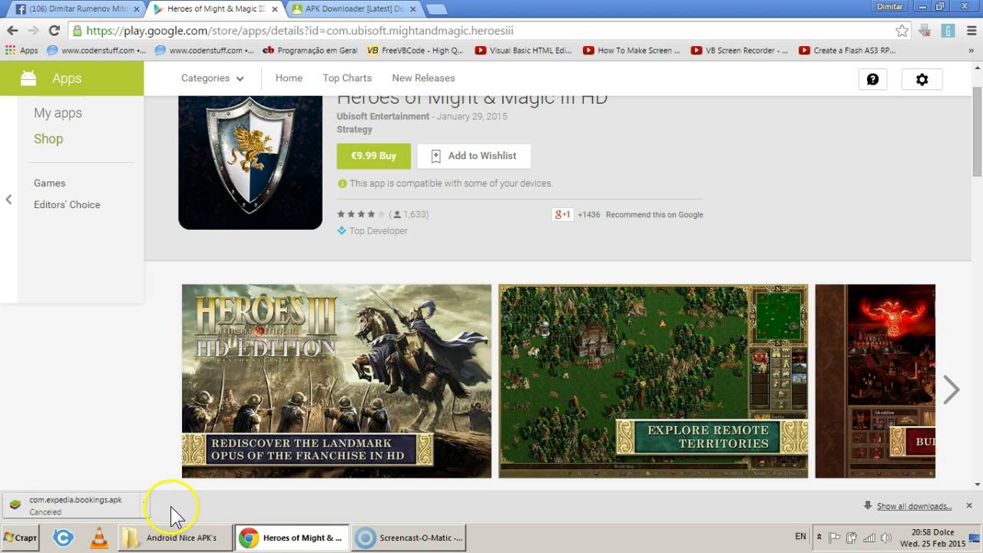
- Retry the Expedia download, cancel '46', and download the com.marvel.guardiansofthegalaxy_goo APK
left_click(937, 507)
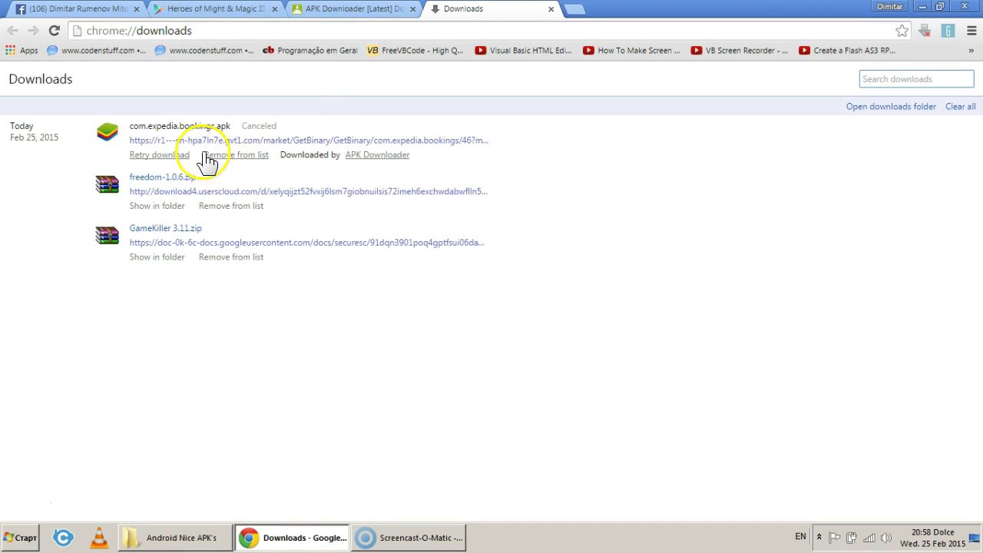
left_click(161, 157)
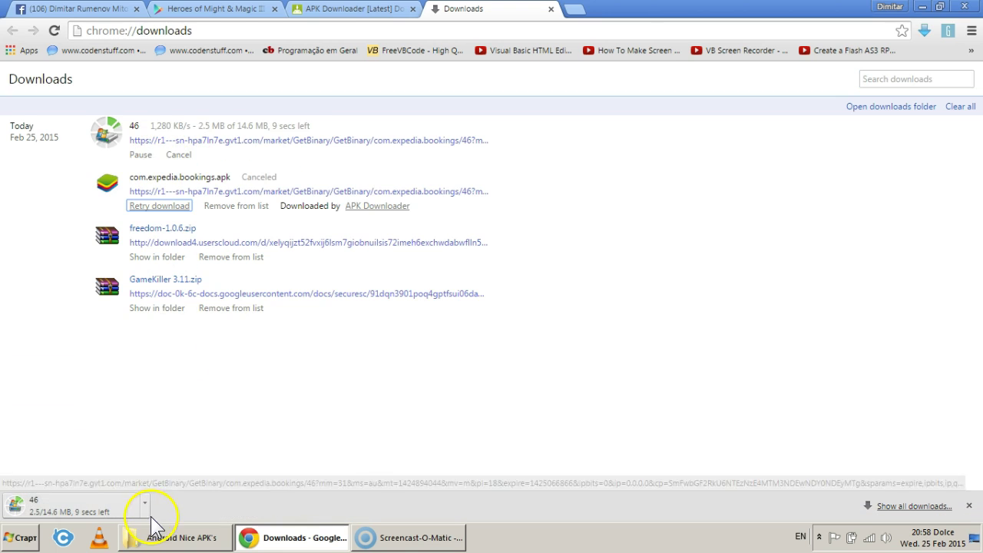
left_click(147, 509)
left_click(173, 486)
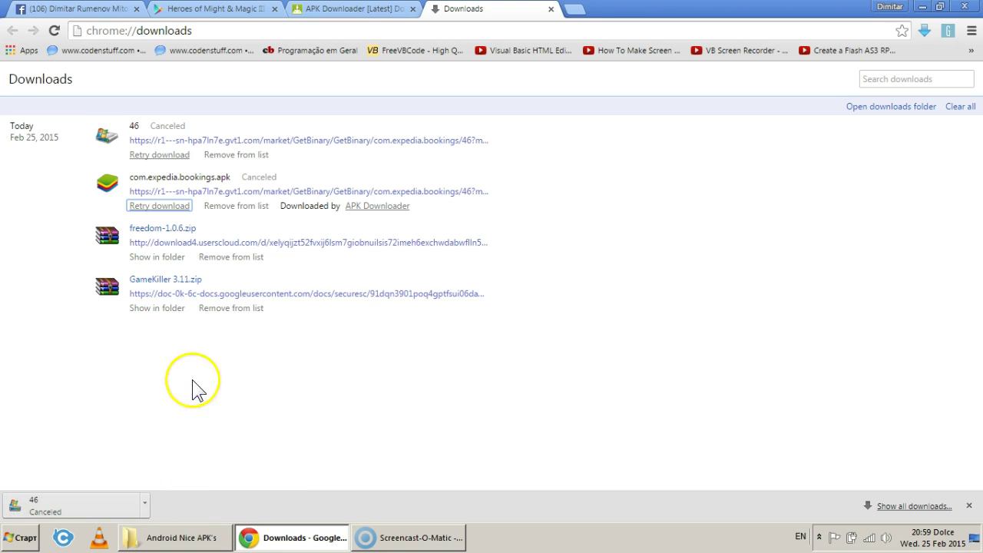
left_click(377, 206)
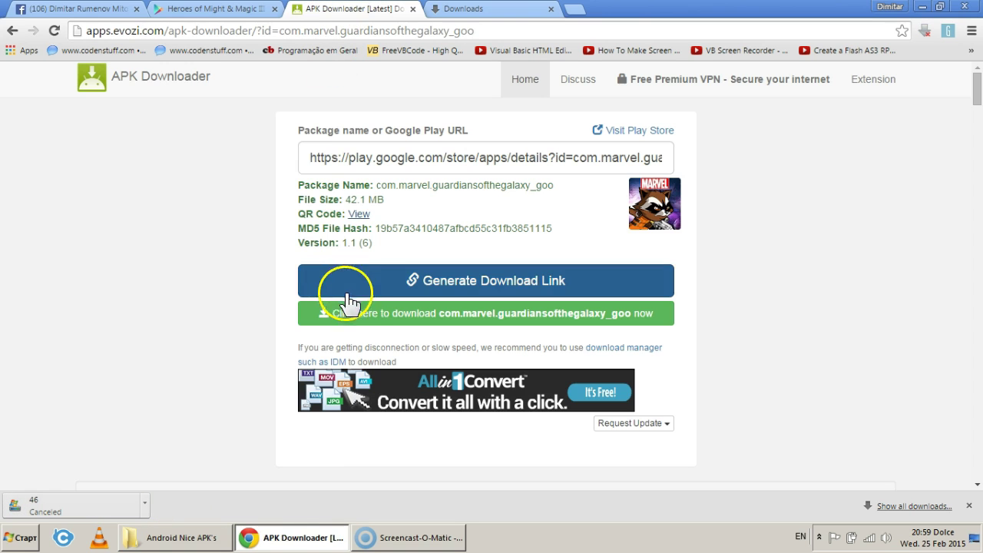
left_click(460, 328)
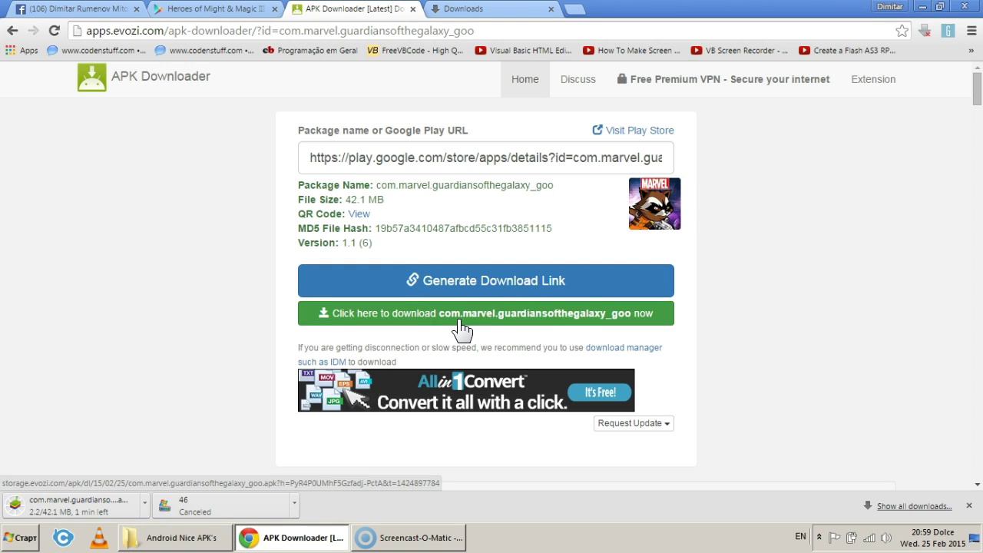
- Copy the Heroes of Might & Magic III HD store page address
left_click(247, 14)
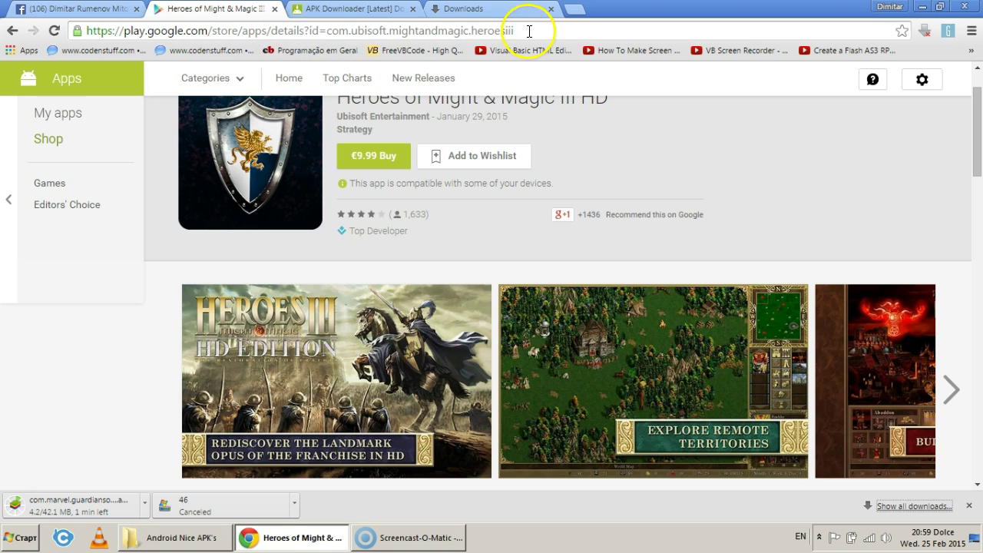
left_click_drag(527, 28, 81, 31)
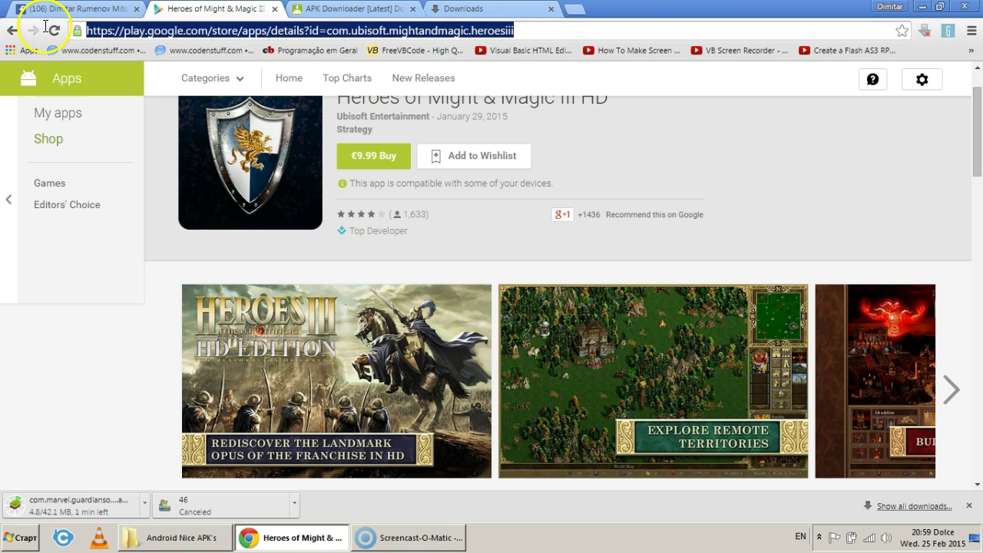
right_click(123, 29)
left_click(158, 78)
- Replace the Marvel URL with the Heroes III link, request a download link, and return to Play
left_click(350, 9)
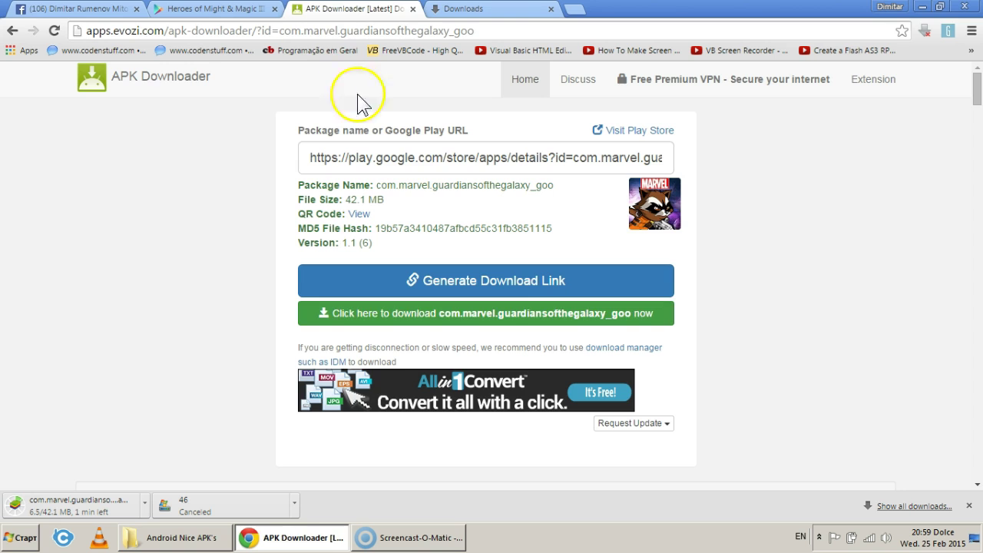
left_click(483, 152)
triple_click(504, 149)
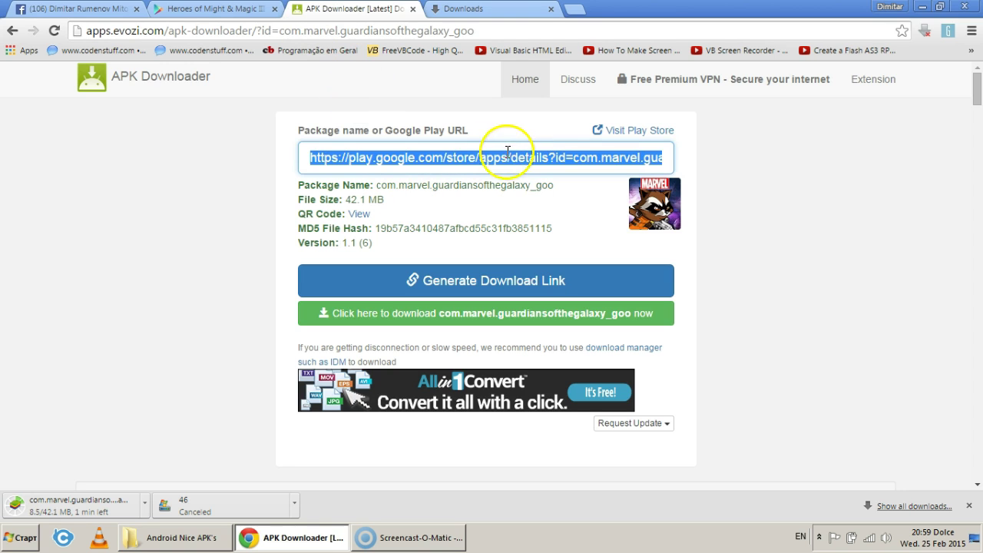
right_click(514, 159)
left_click(569, 257)
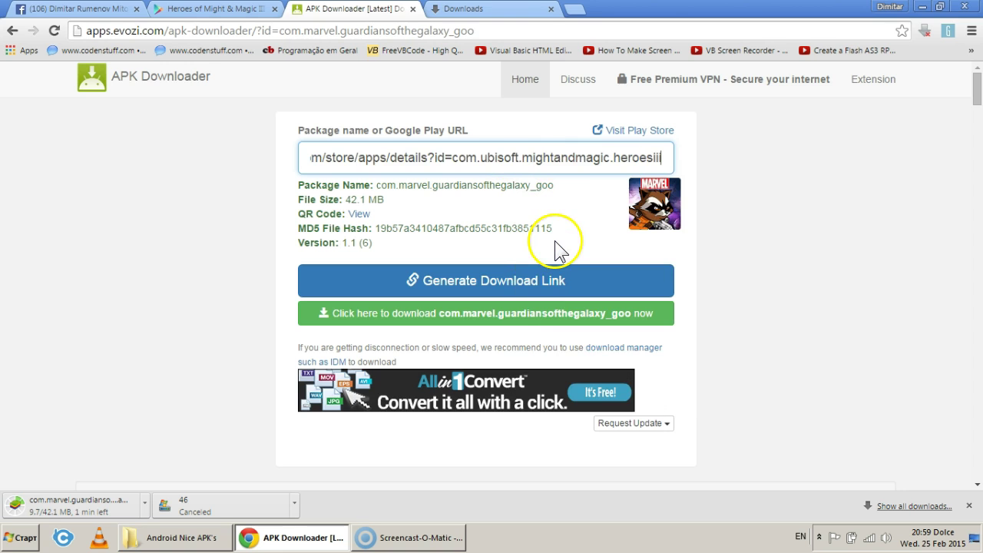
left_click(480, 287)
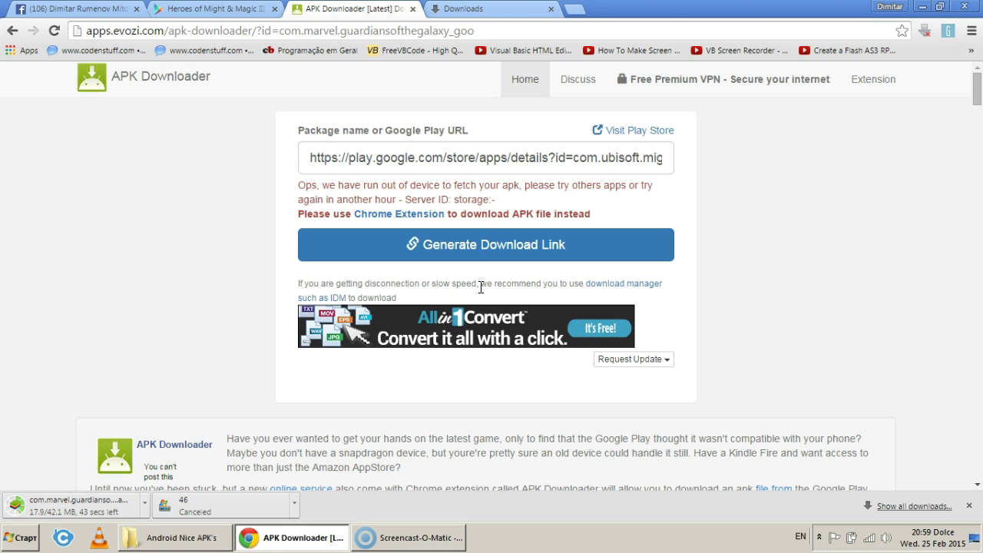
left_click(207, 8)
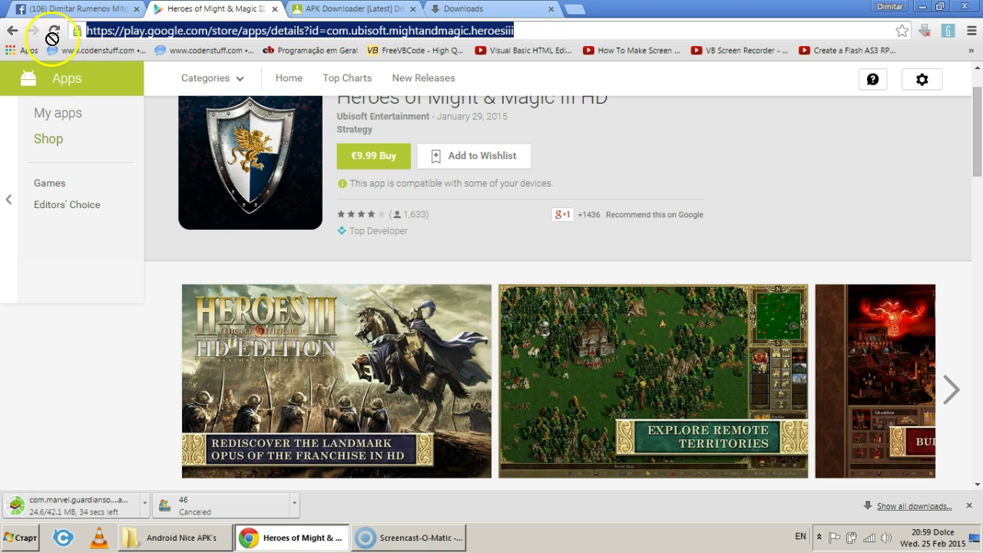
- Bookmark the Heroes III HD page, browse Categories, then go to the Apps Shop page
left_click_drag(46, 58, 45, 51)
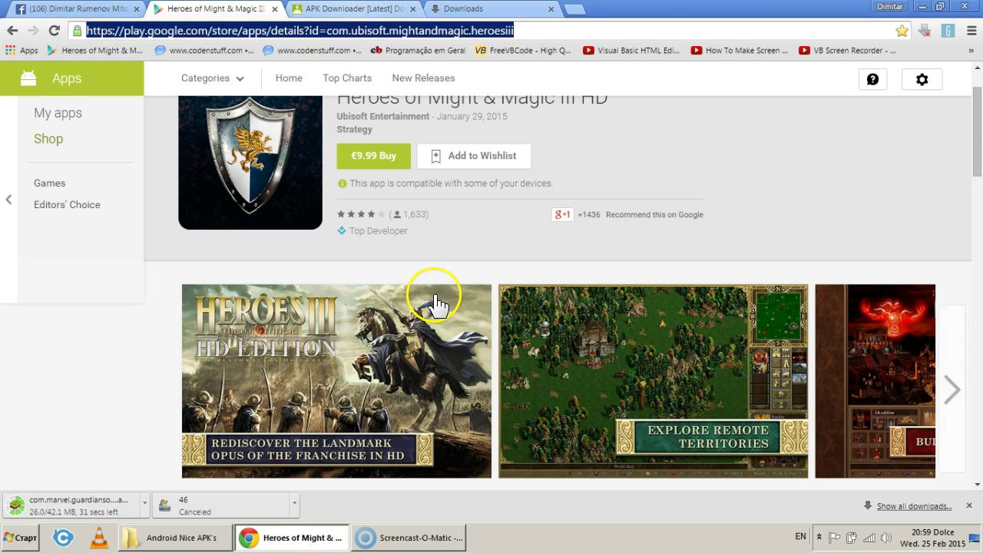
scroll(292, 253, "up", 1)
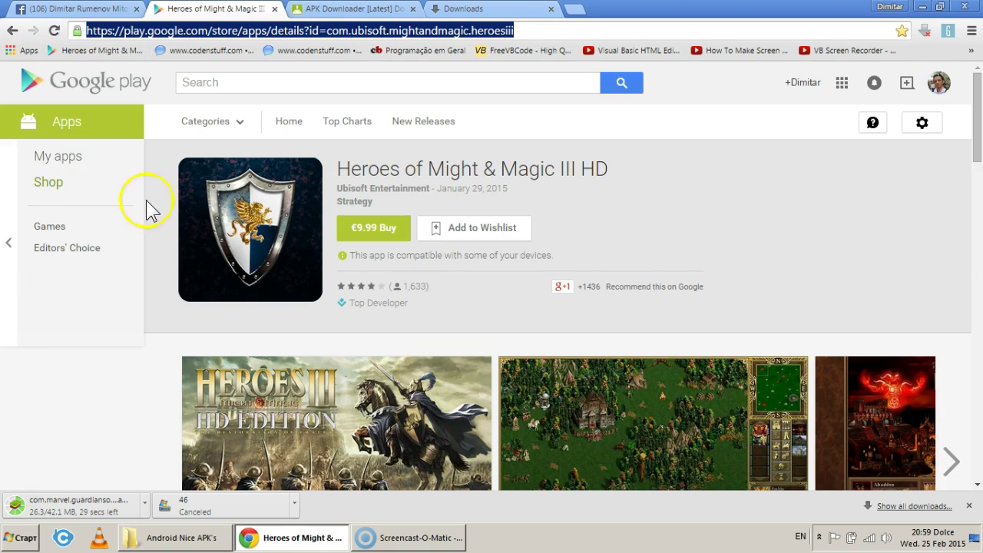
left_click(245, 127)
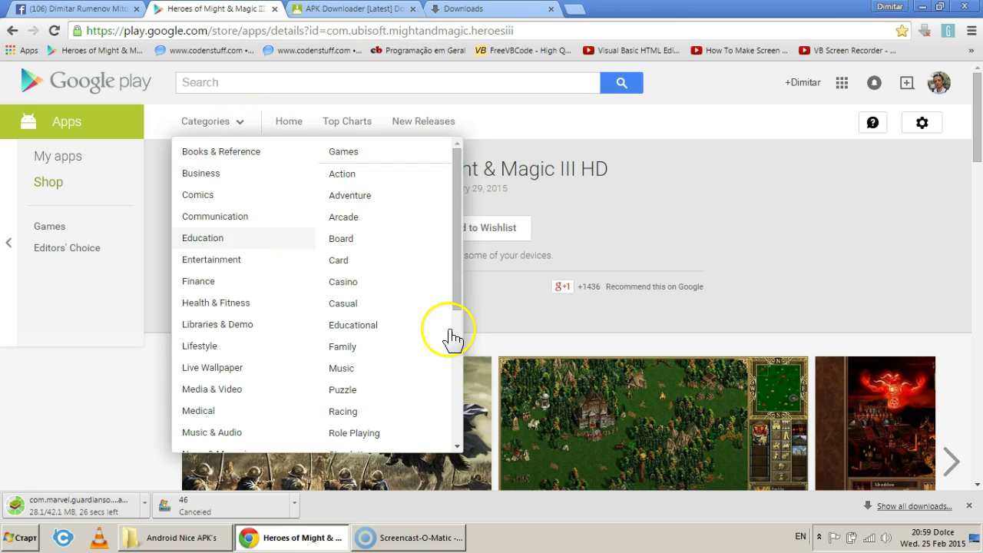
left_click_drag(461, 302, 464, 418)
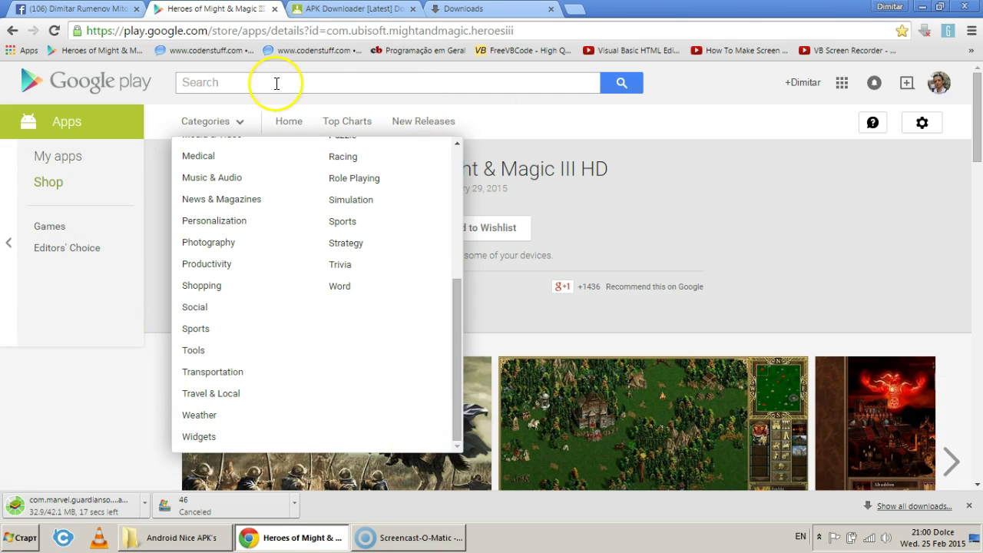
left_click(51, 185)
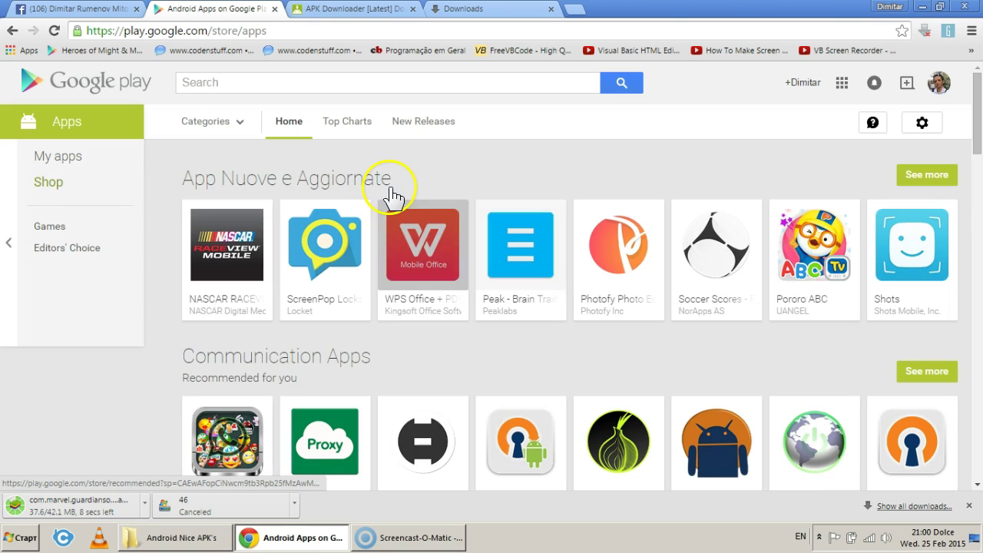
scroll(391, 196, "down", 2)
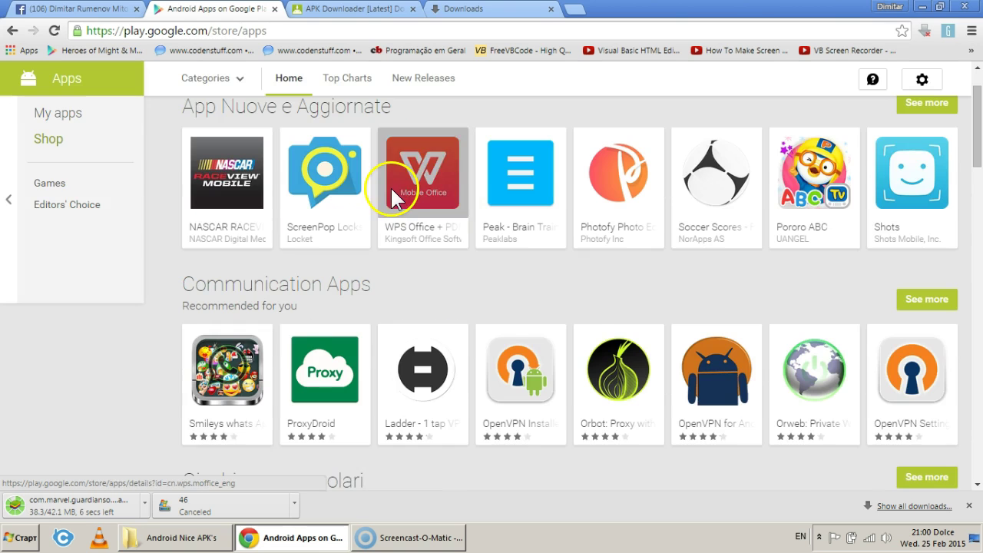
scroll(392, 196, "down", 1)
scroll(391, 189, "down", 2)
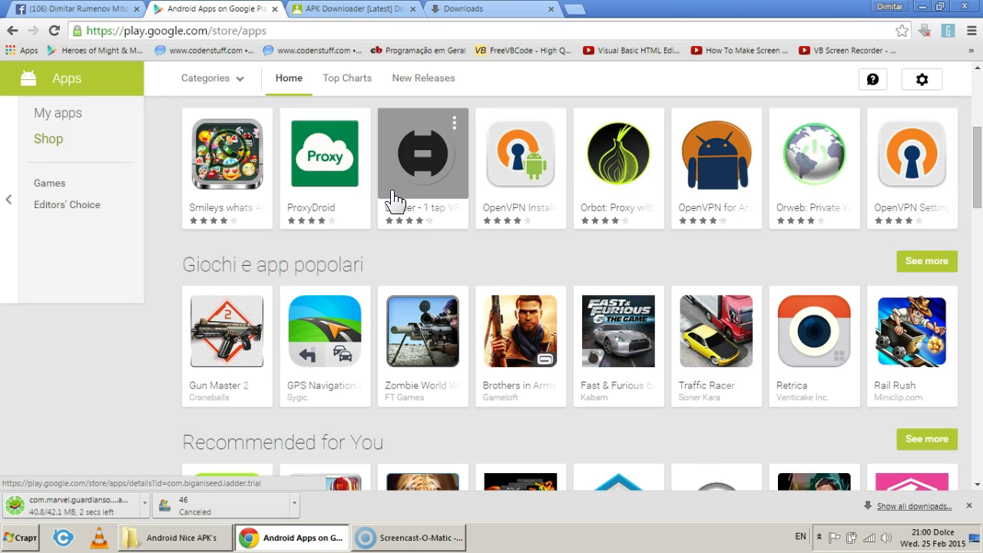
scroll(394, 199, "down", 2)
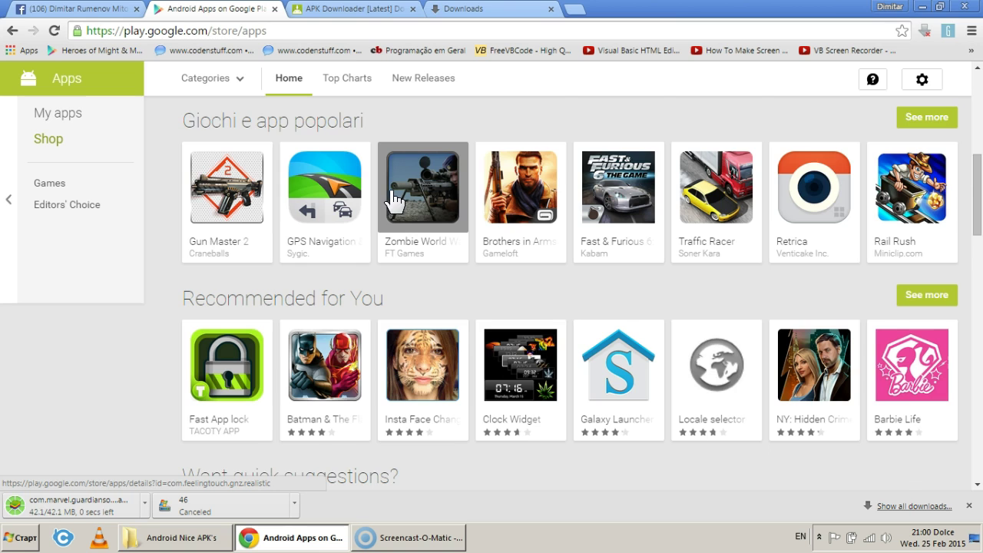
scroll(395, 199, "down", 2)
scroll(393, 198, "down", 3)
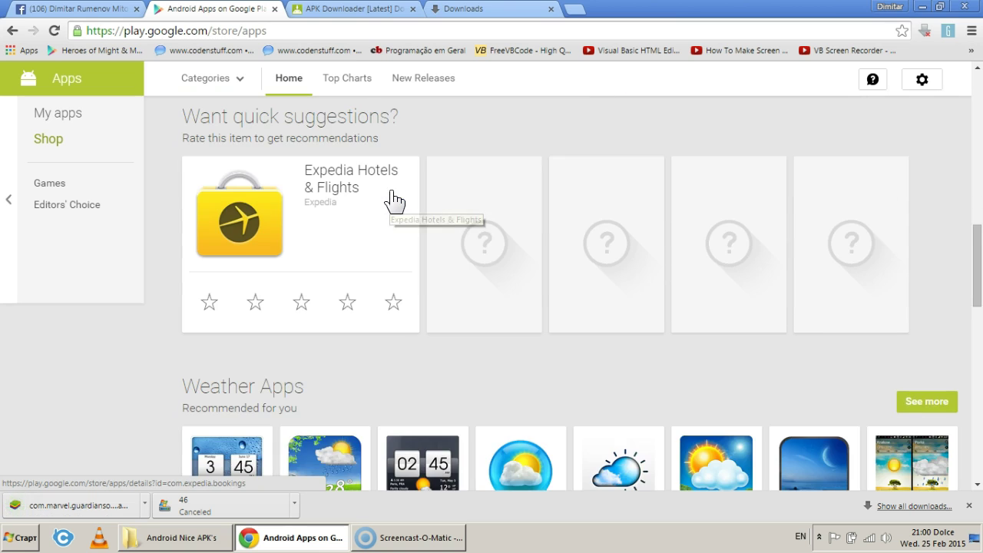
scroll(395, 200, "down", 4)
left_click(547, 362)
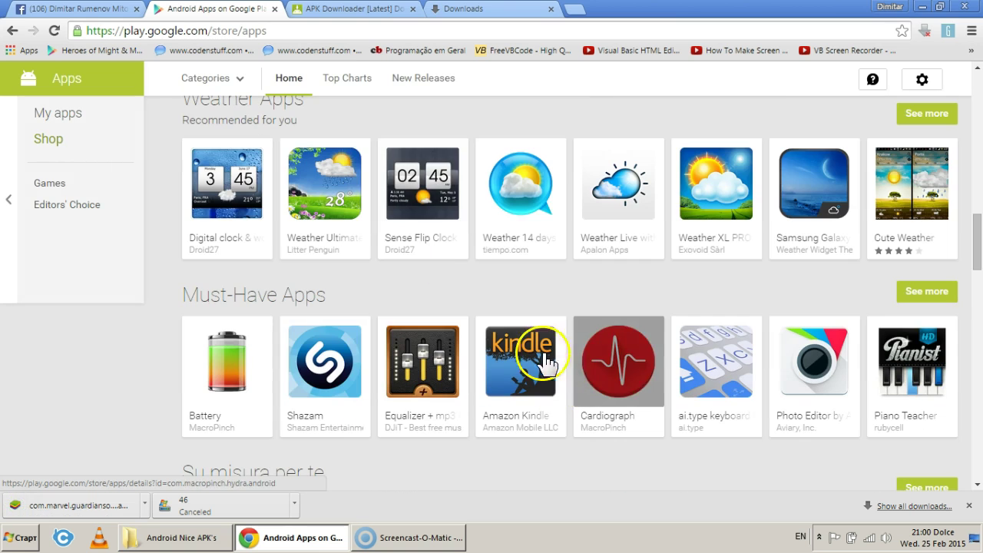
scroll(504, 305, "down", 2)
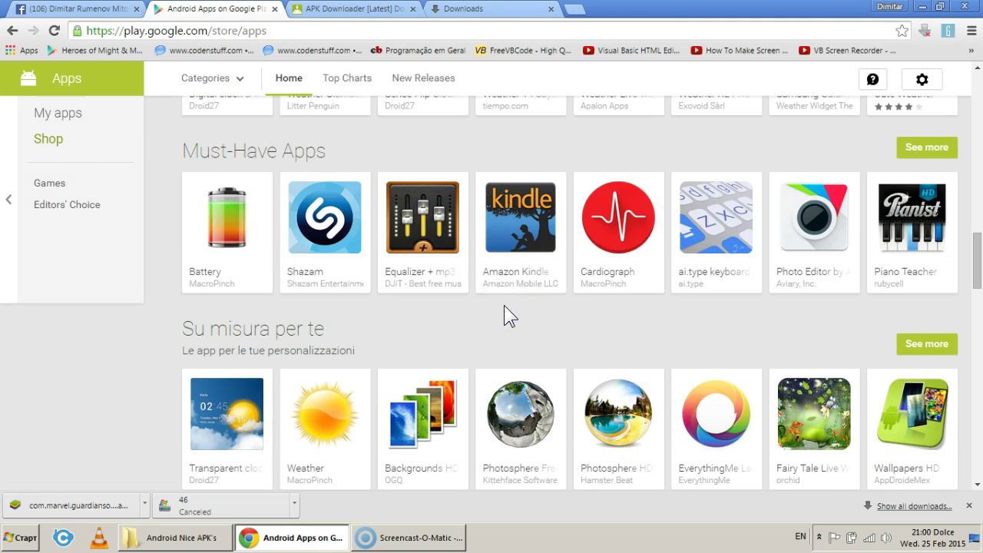
scroll(504, 305, "down", 2)
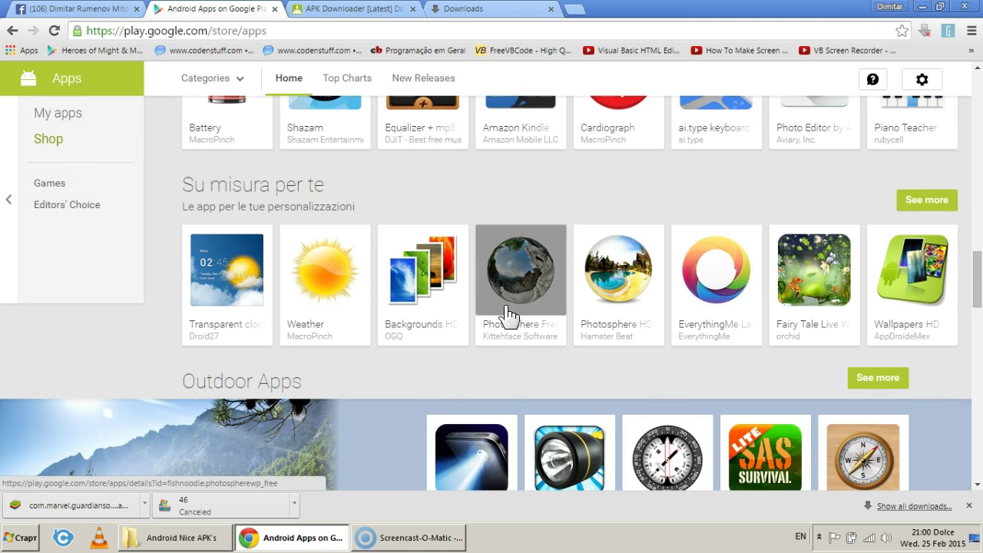
scroll(506, 307, "down", 4)
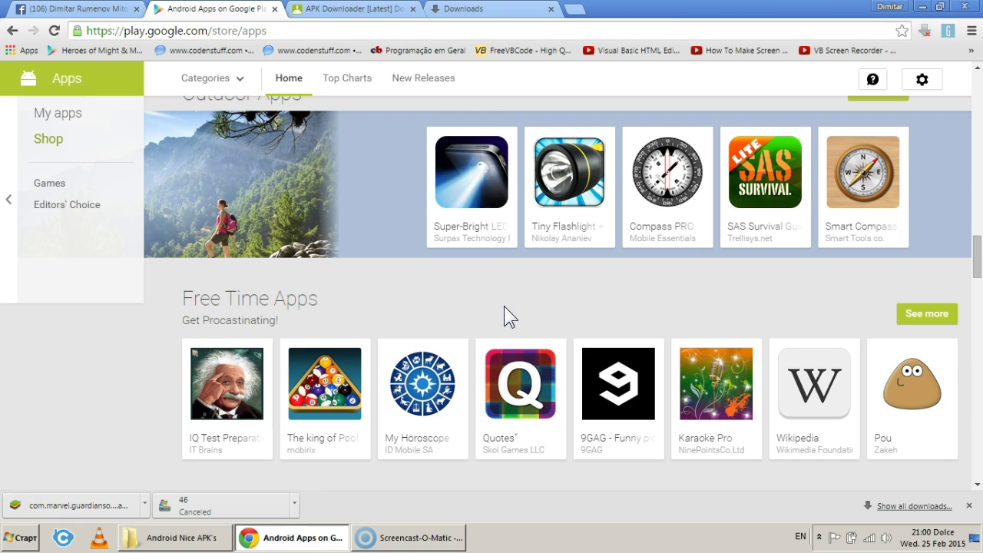
scroll(504, 306, "down", 3)
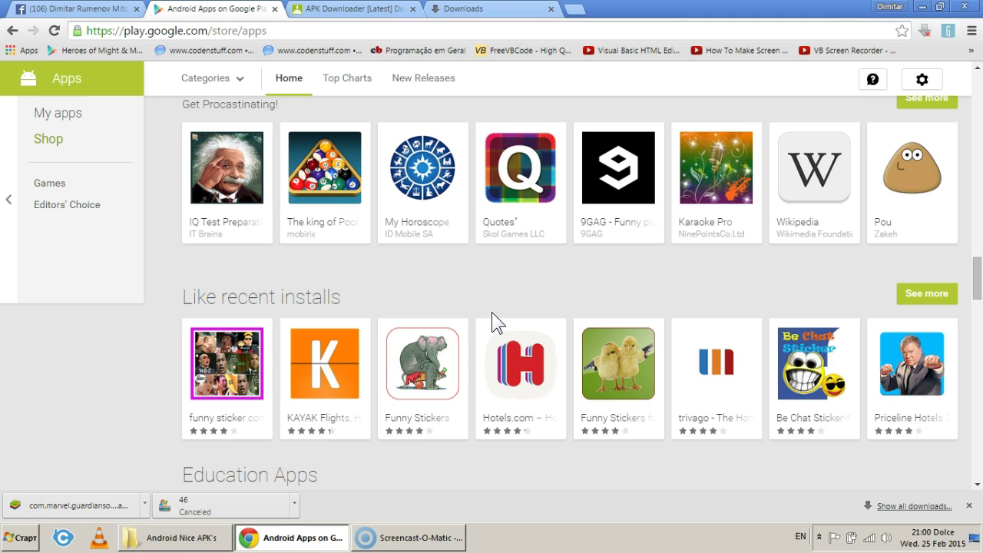
scroll(493, 317, "down", 5)
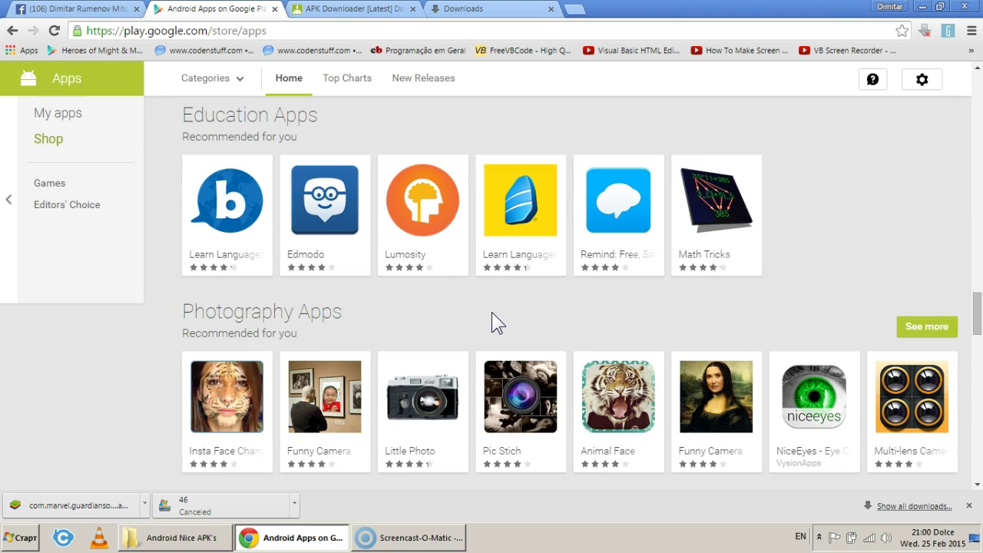
scroll(492, 312, "down", 3)
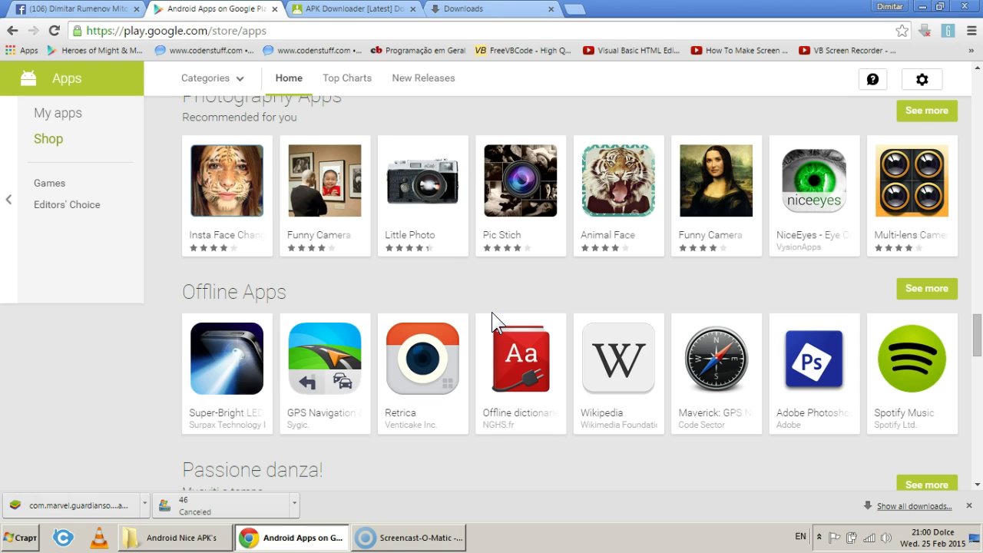
scroll(492, 312, "down", 2)
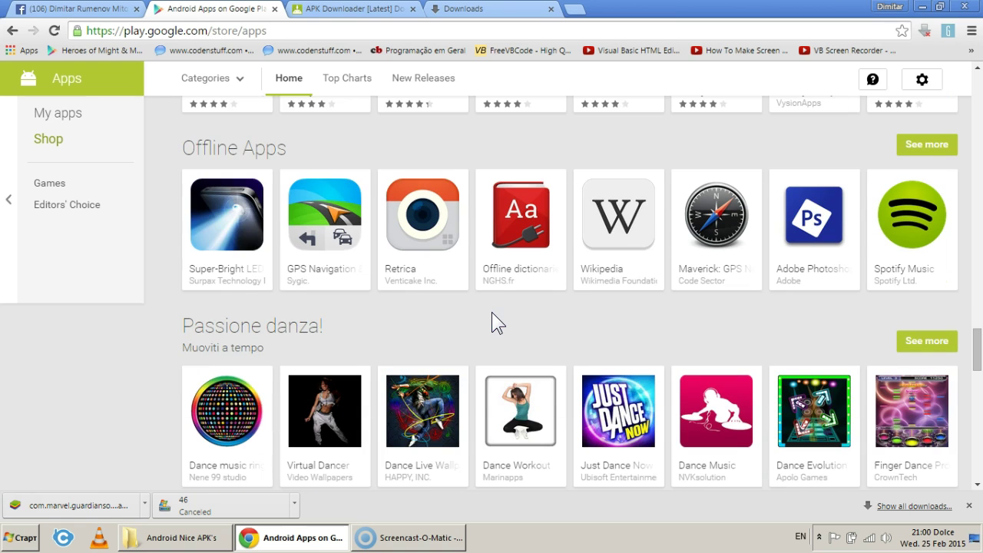
scroll(491, 315, "down", 2)
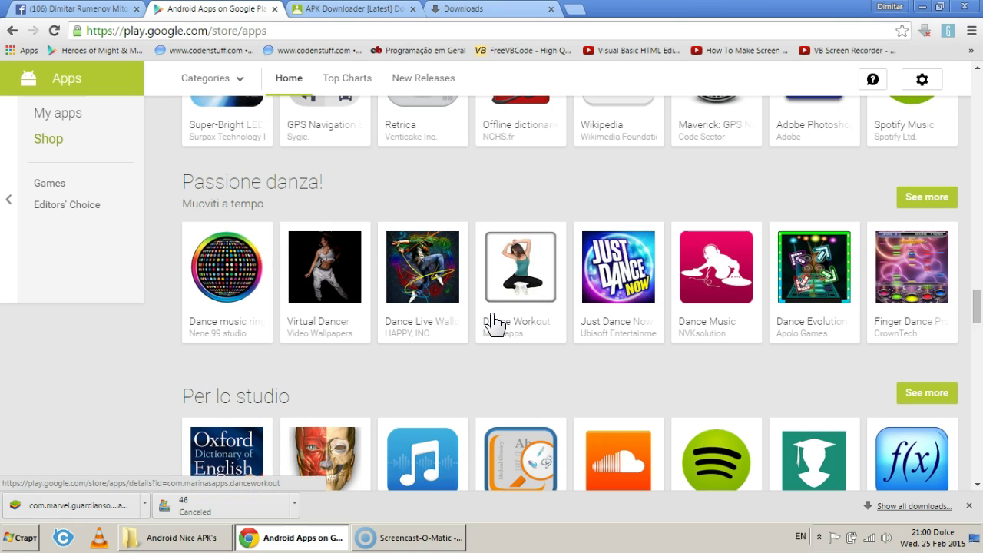
scroll(516, 288, "down", 4)
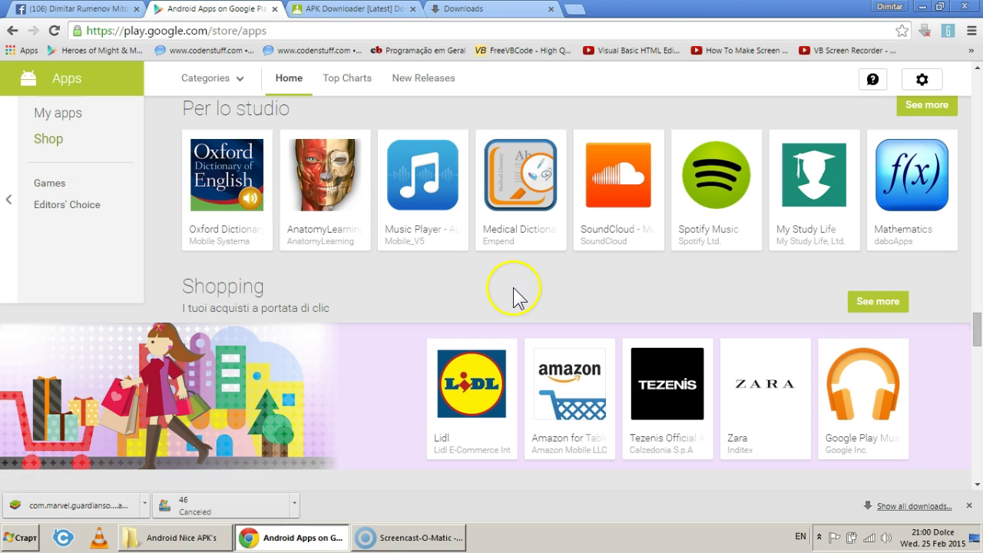
scroll(548, 301, "down", 5)
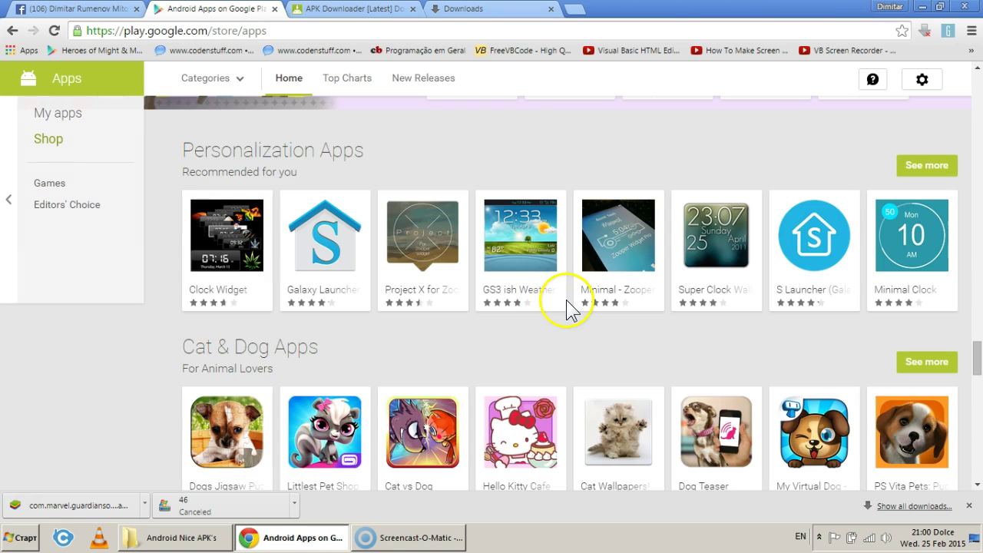
scroll(558, 269, "down", 3)
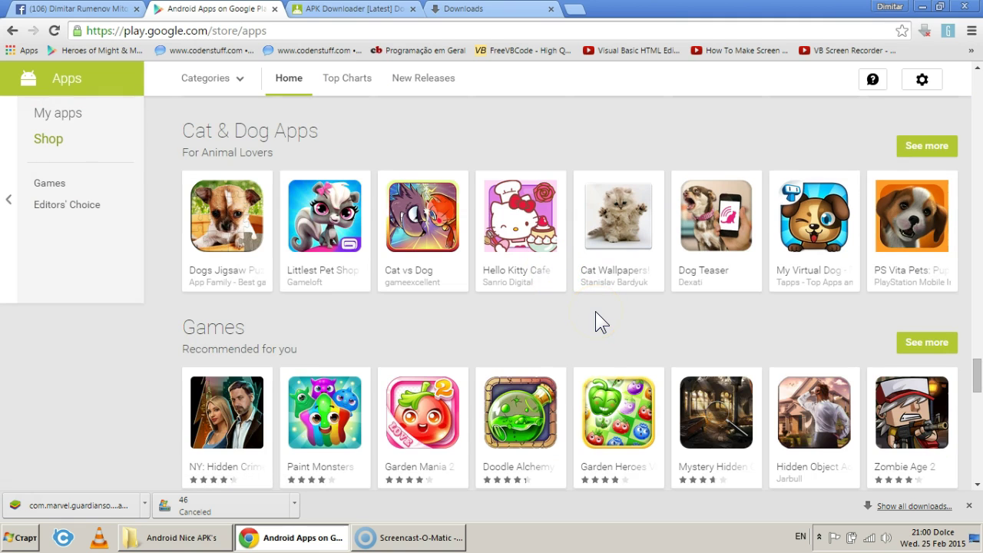
scroll(596, 311, "down", 3)
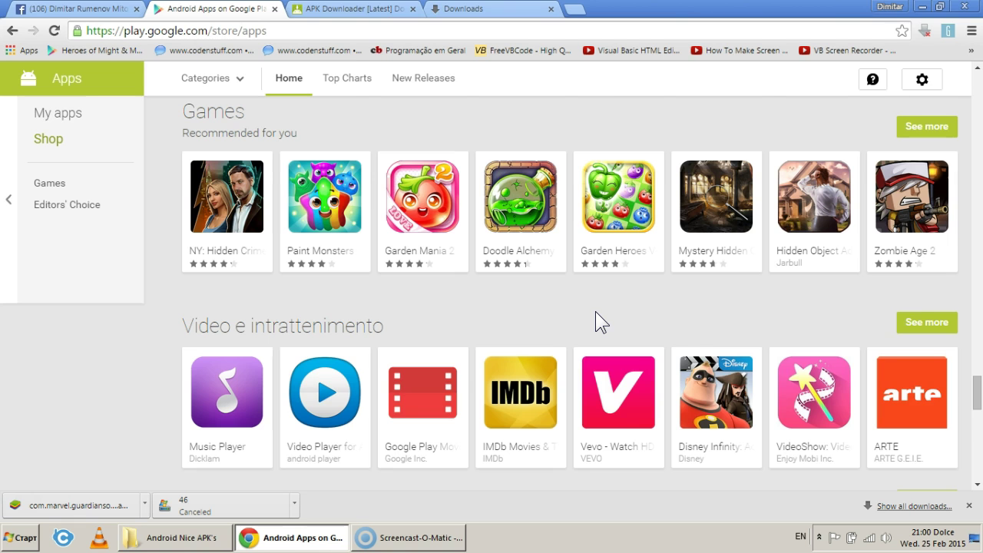
scroll(595, 312, "down", 4)
scroll(596, 311, "down", 2)
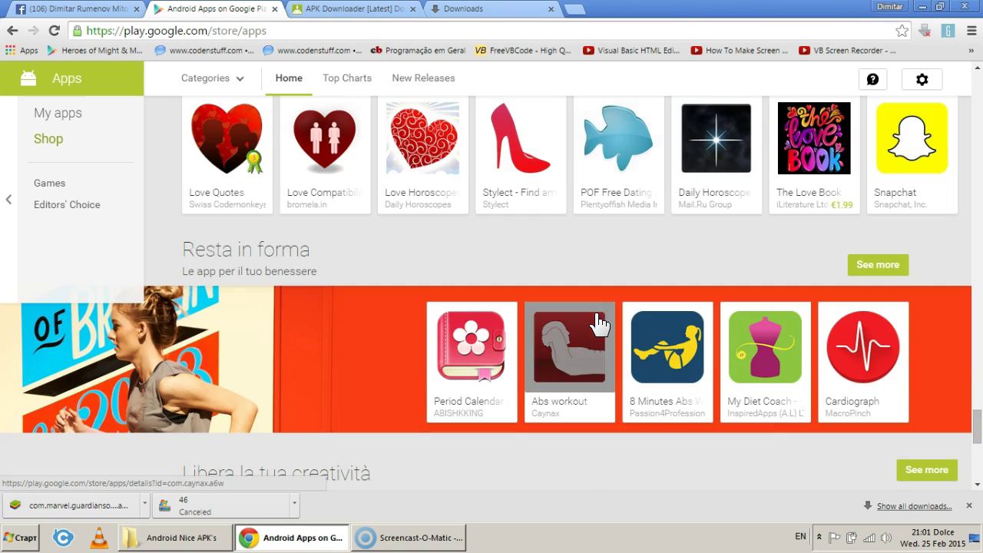
scroll(599, 325, "down", 3)
scroll(599, 324, "down", 3)
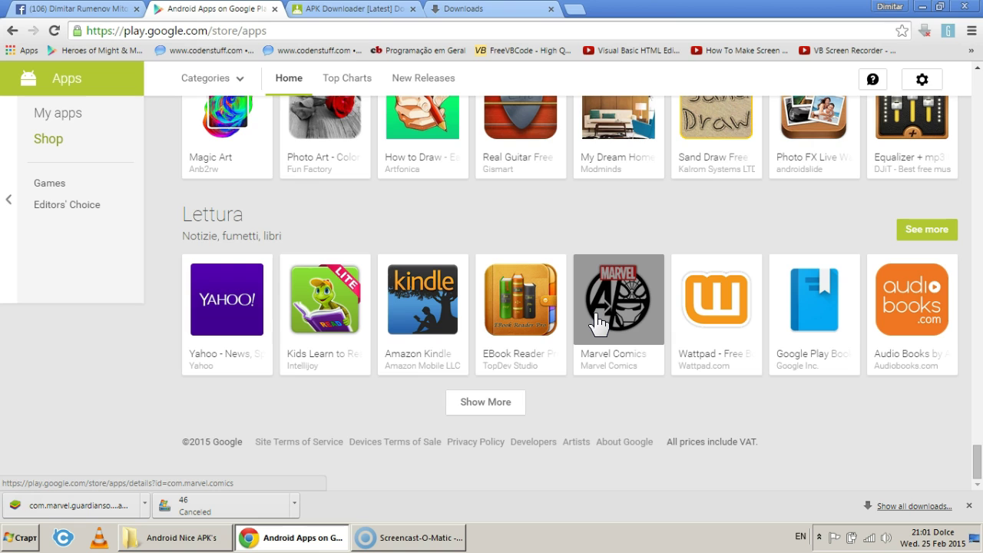
key("Home")
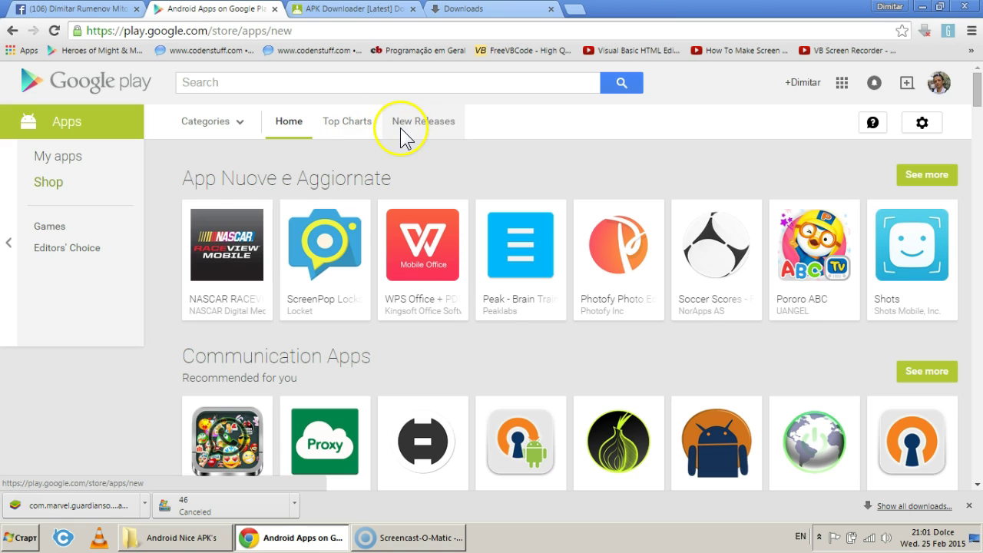
- Show New Releases down to the Top Selling New Apps row with LIMBO at €4.23
left_click(404, 130)
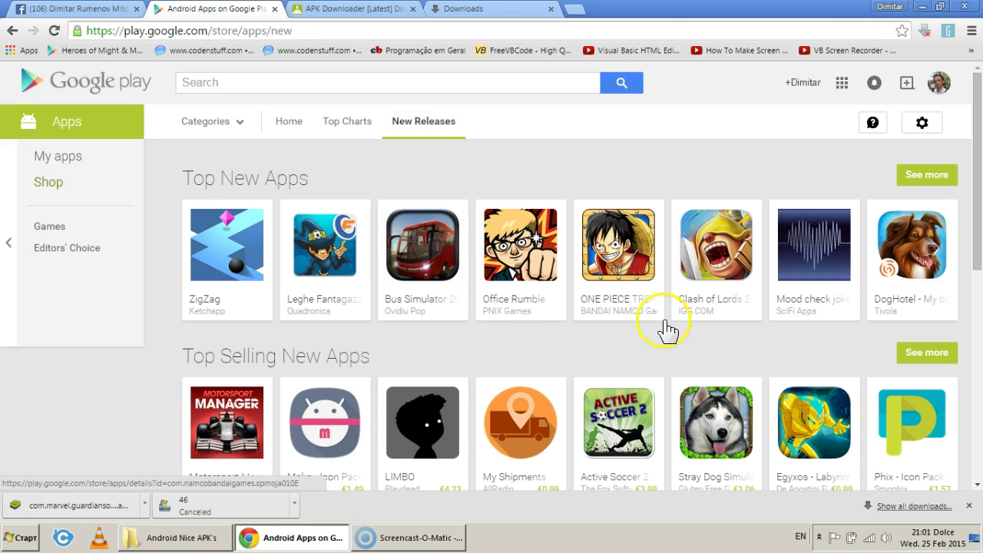
scroll(749, 326, "down", 1)
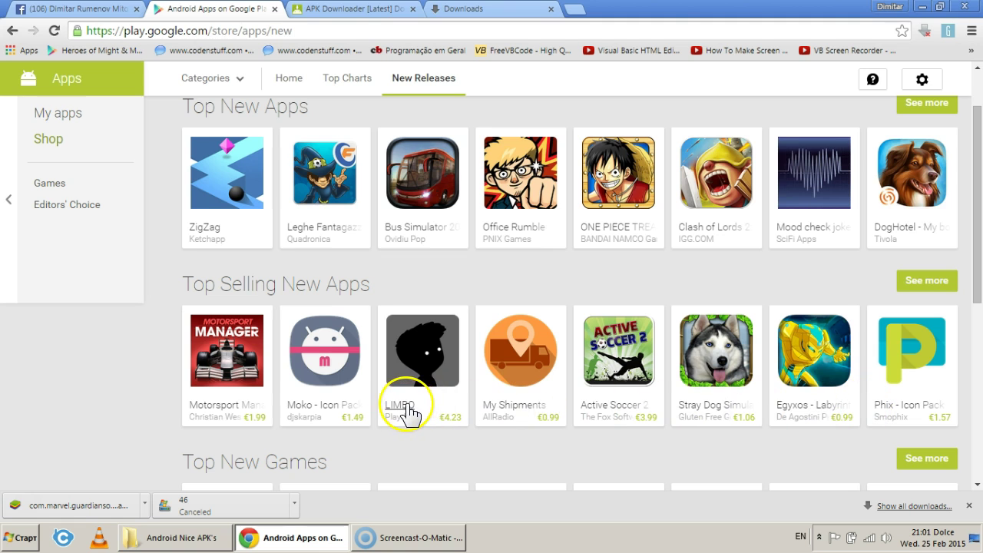
scroll(419, 392, "down", 3)
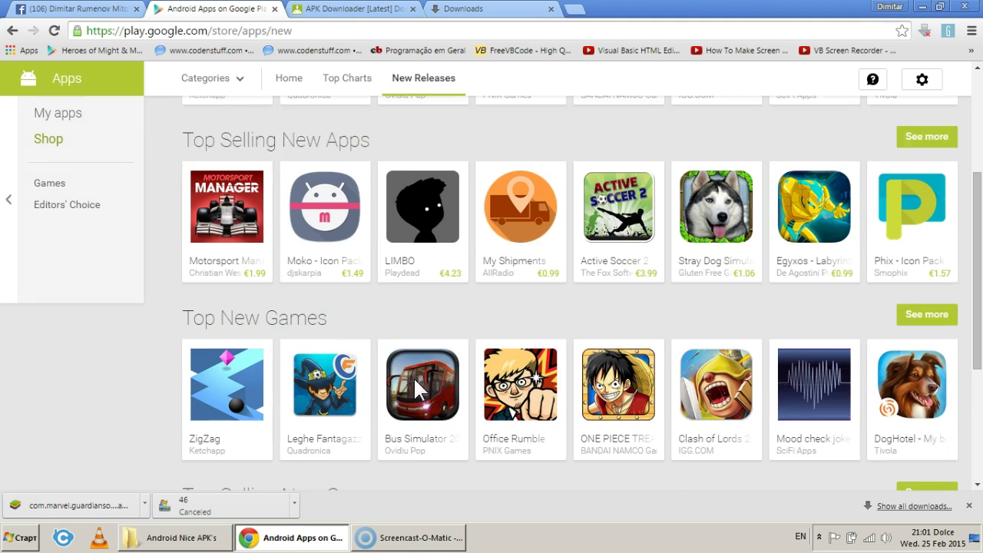
scroll(415, 389, "up", 4)
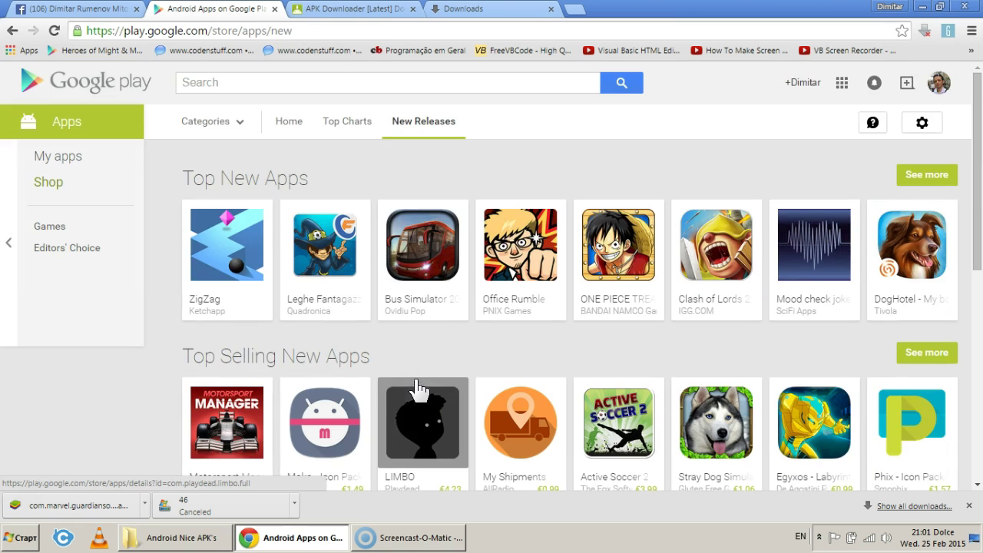
scroll(415, 390, "down", 2)
left_click(413, 407)
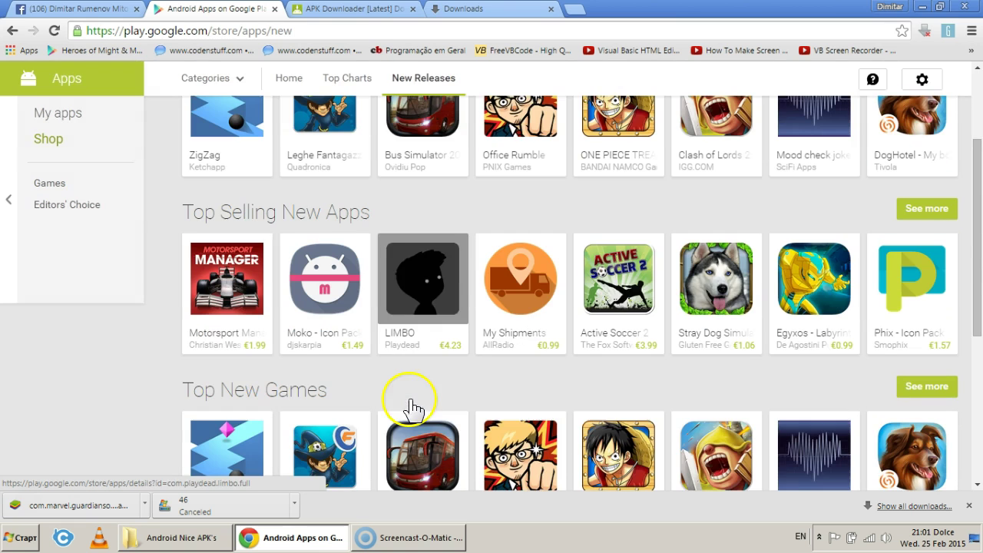
- Open LIMBO's store page and copy its web address
left_click(407, 311)
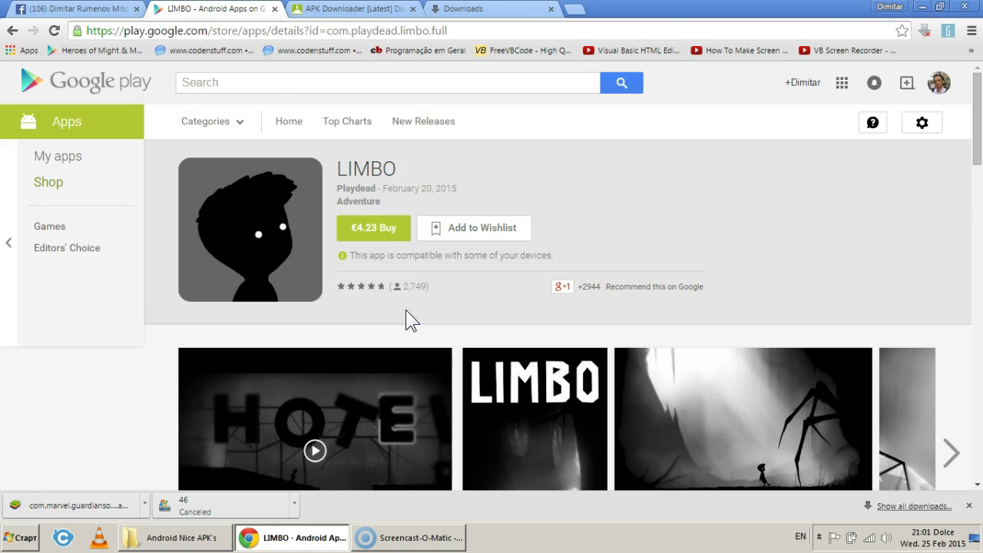
left_click(393, 218)
scroll(922, 307, "down", 3)
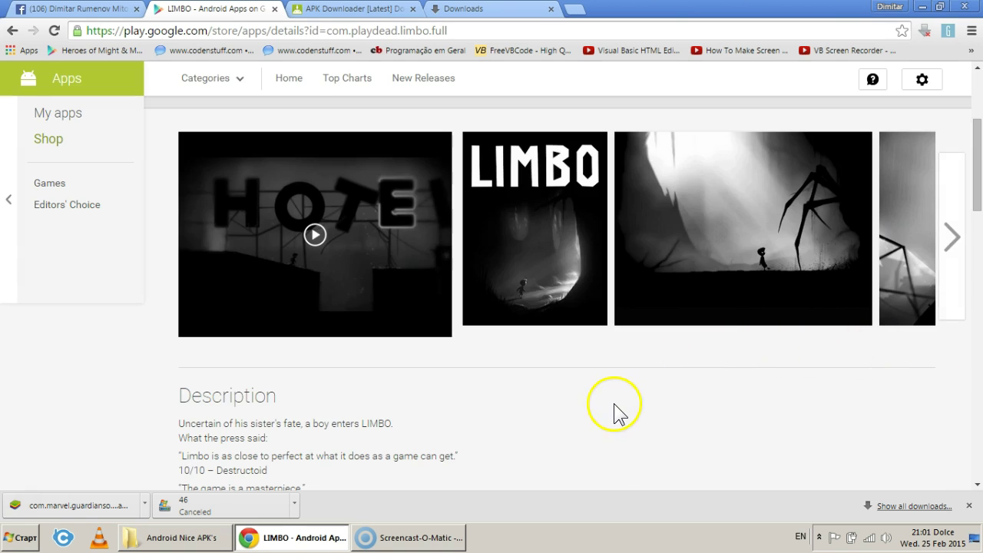
scroll(603, 411, "up", 3)
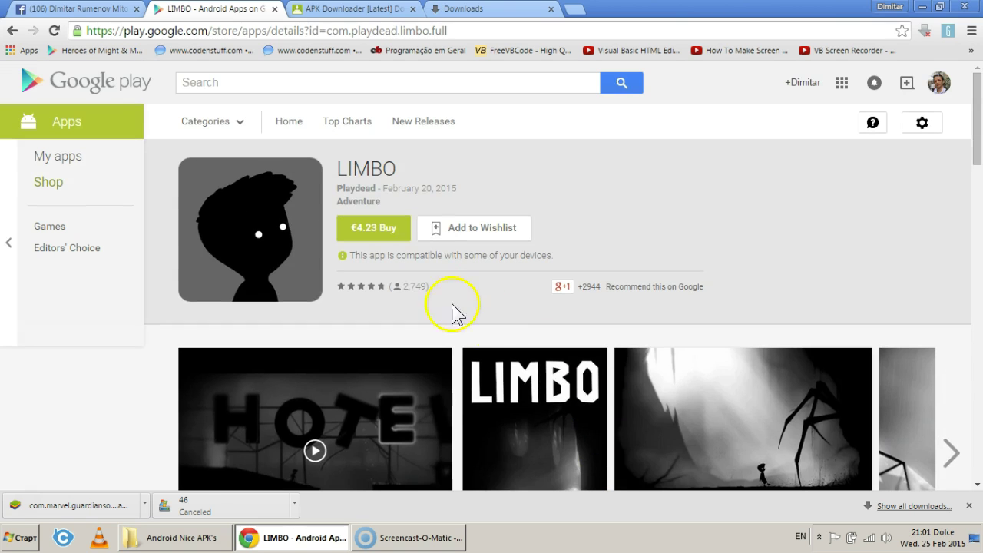
left_click(254, 34)
right_click(254, 38)
left_click(277, 78)
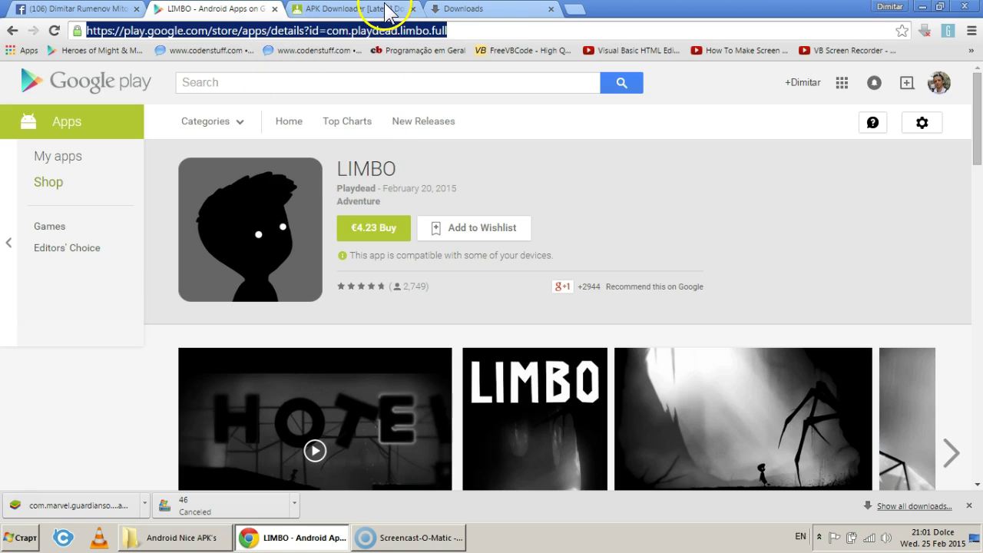
- Paste the LIMBO address into APK Downloader and request a download link
left_click(357, 9)
left_click(431, 164)
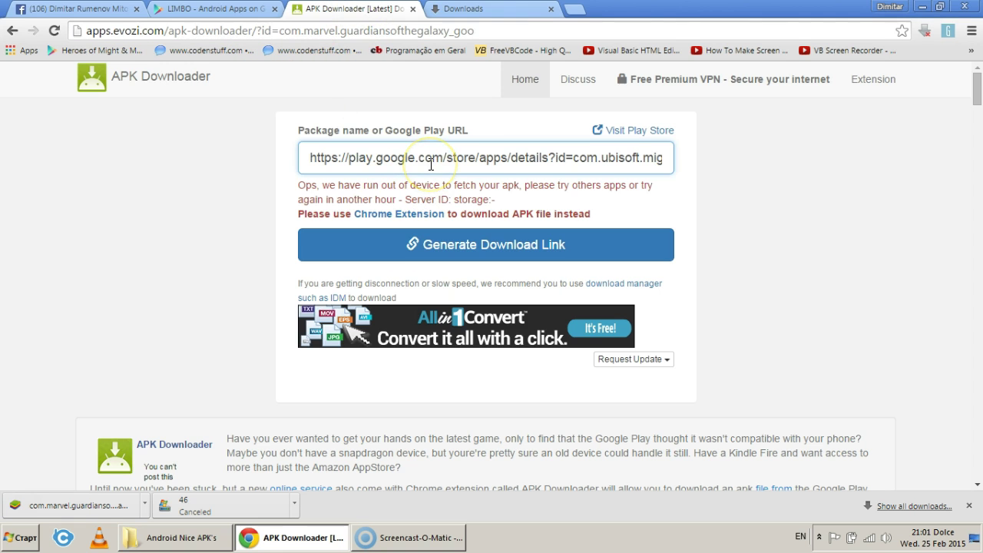
triple_click(431, 164)
right_click(431, 164)
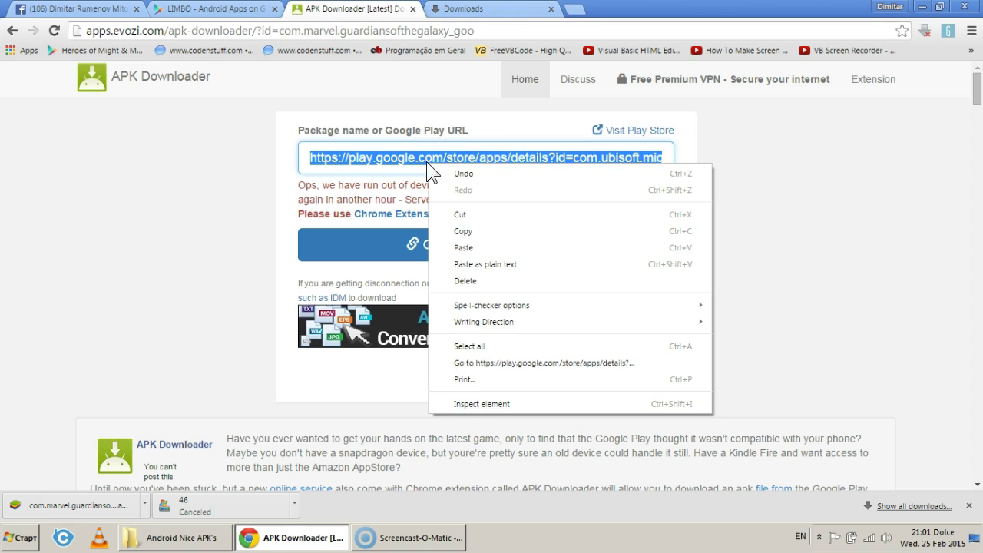
left_click(455, 246)
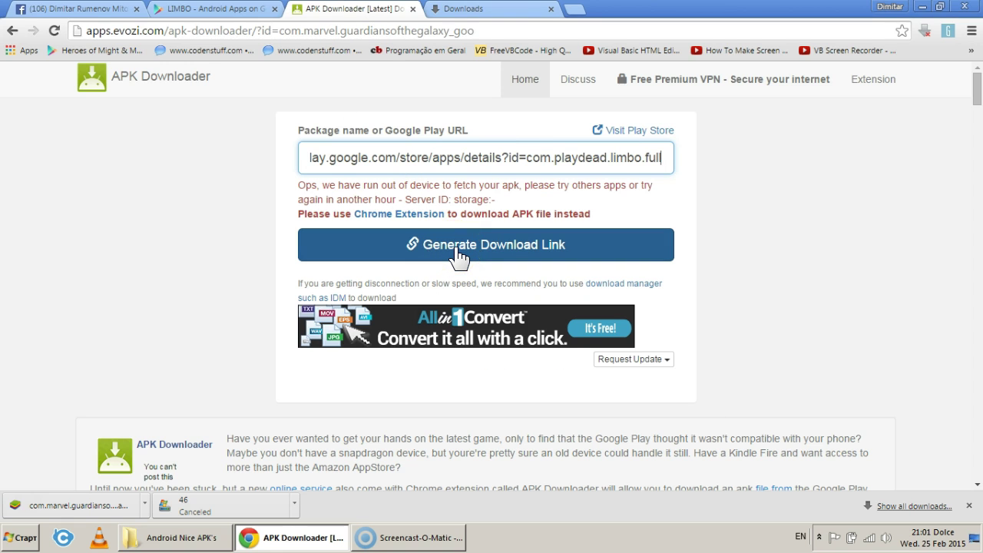
left_click(455, 248)
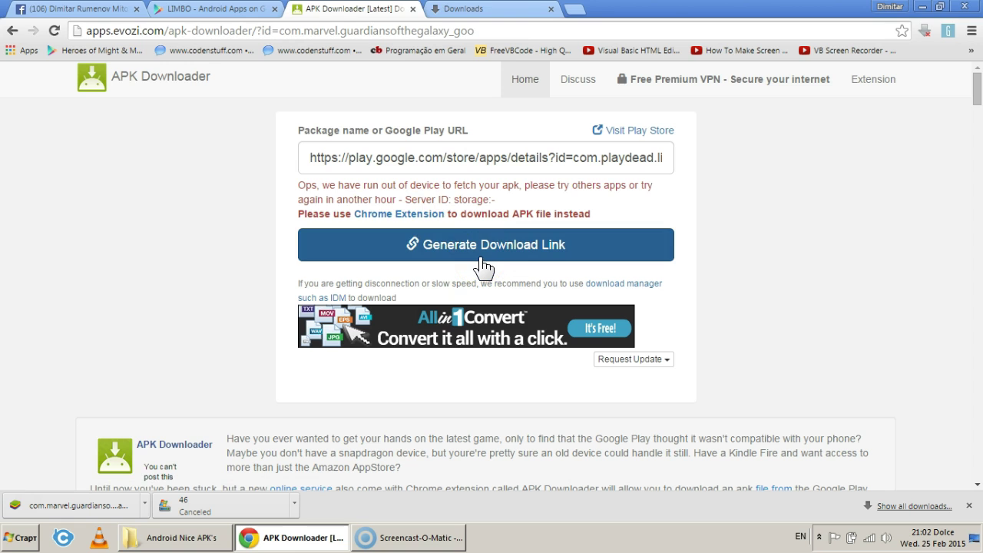
- Return to the LIMBO page, scroll down to its similar games, then minimize and restore Chrome
left_click(157, 11)
scroll(530, 242, "down", 5)
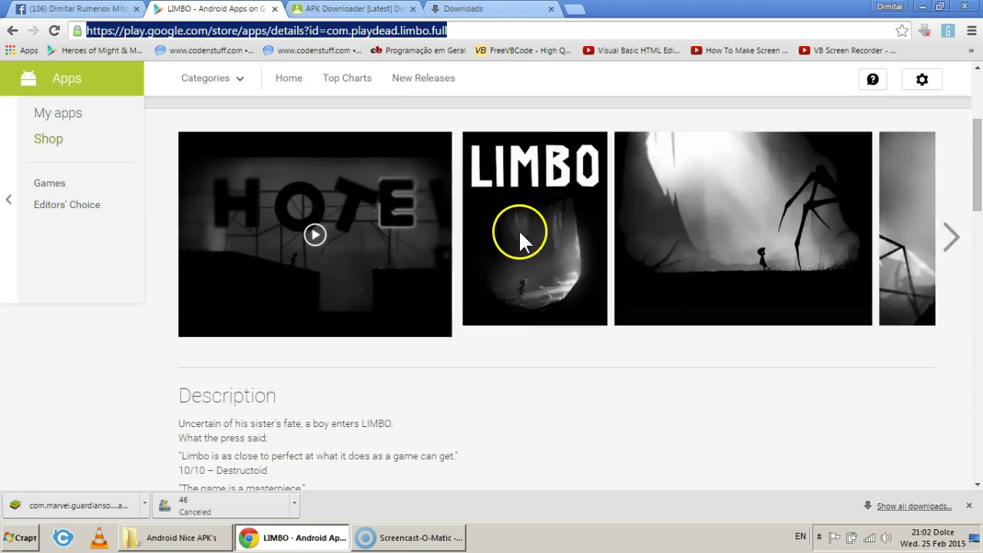
scroll(517, 234, "down", 5)
scroll(516, 239, "down", 5)
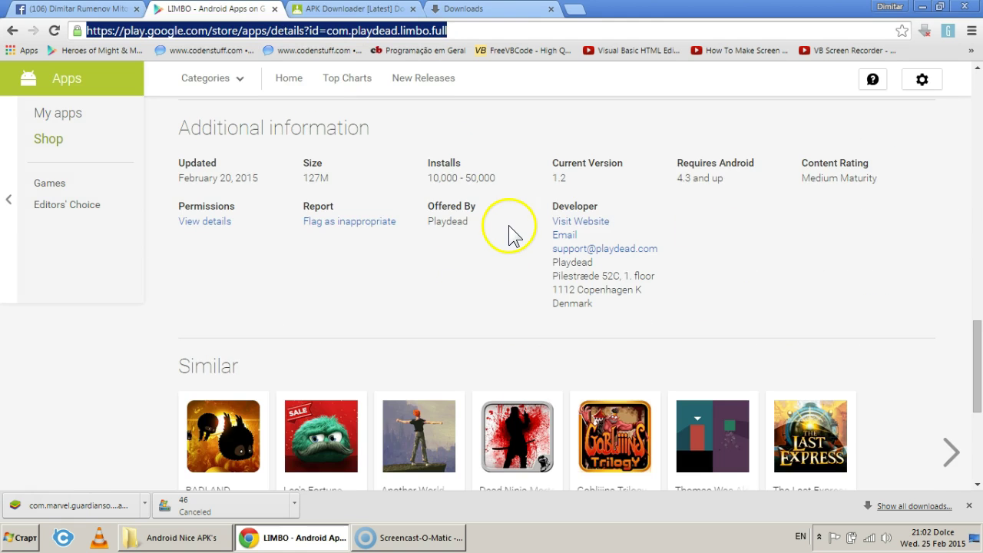
scroll(513, 234, "down", 4)
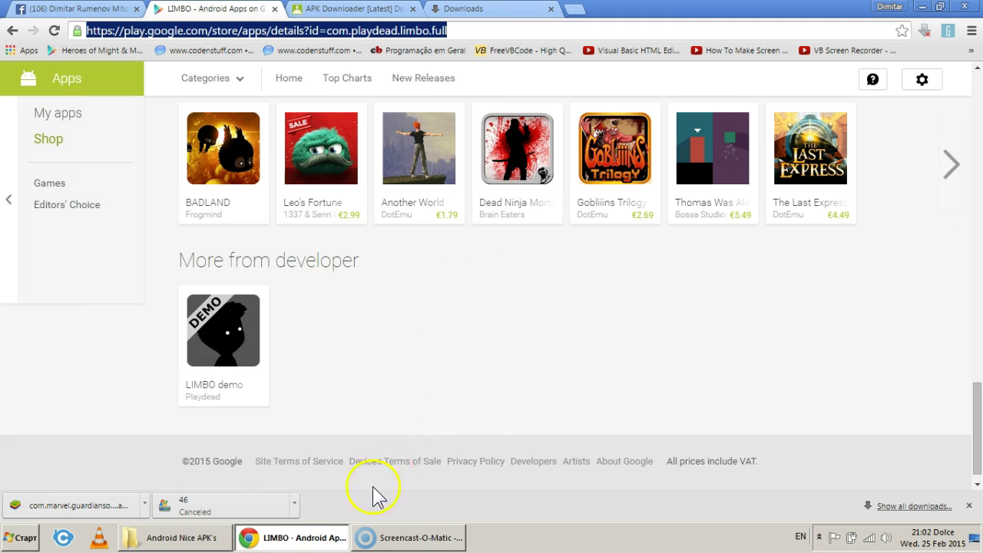
left_click(306, 537)
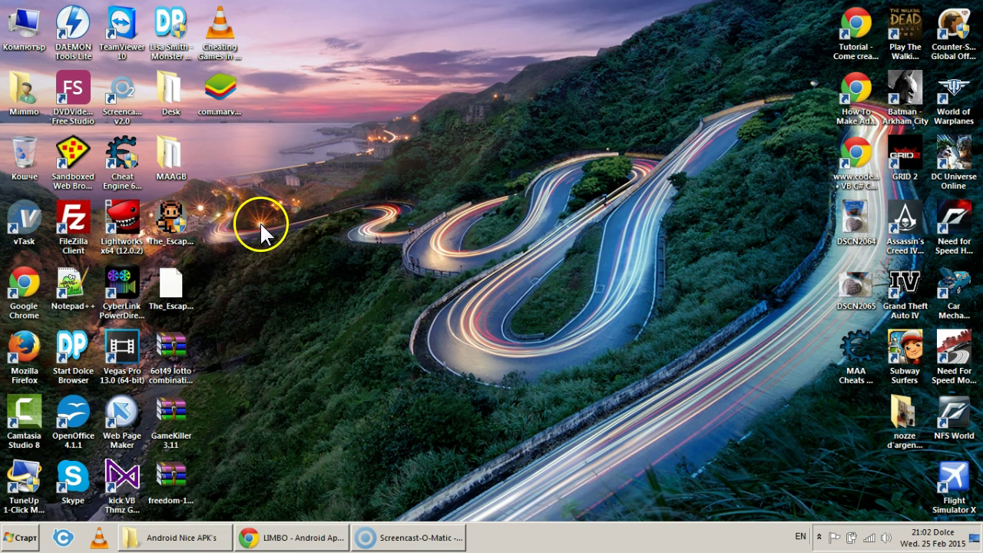
left_click(315, 541)
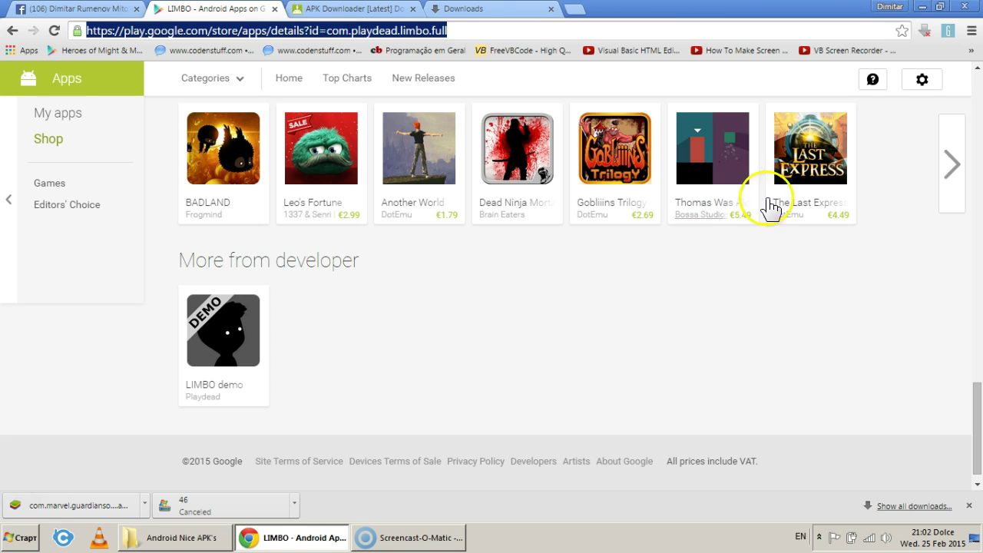
- Copy The Last Express store link into the APK downloader and generate a download link
right_click(804, 209)
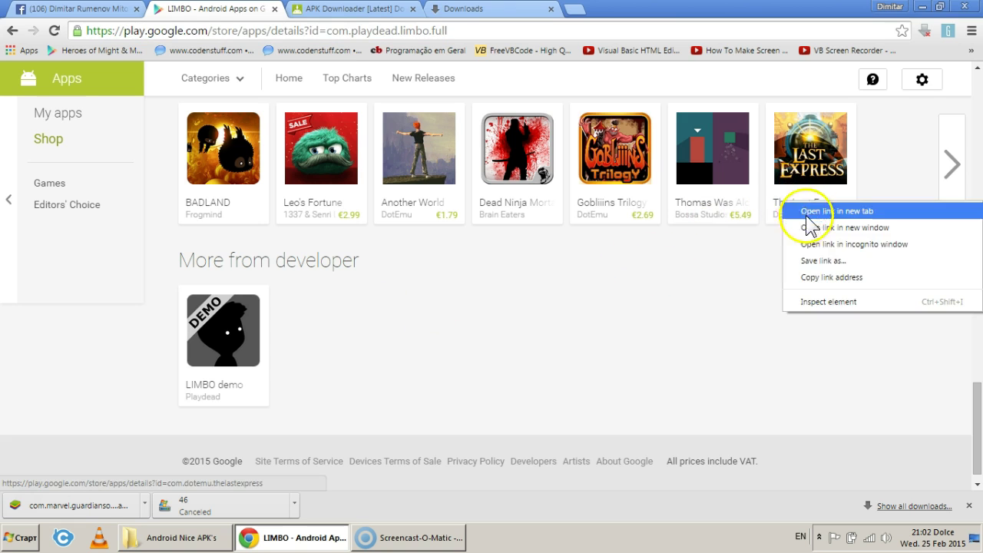
left_click(824, 280)
left_click(465, 8)
left_click(354, 9)
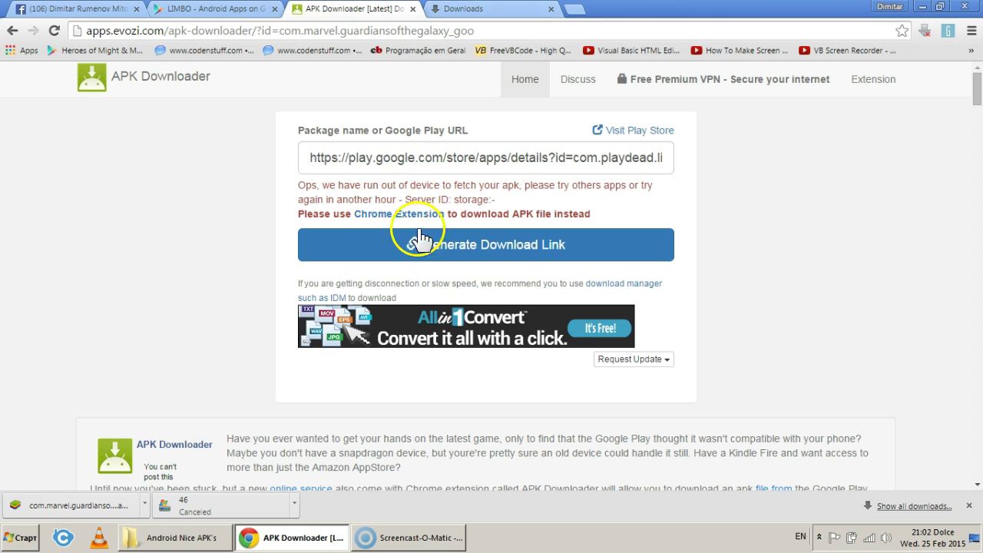
triple_click(409, 159)
right_click(409, 160)
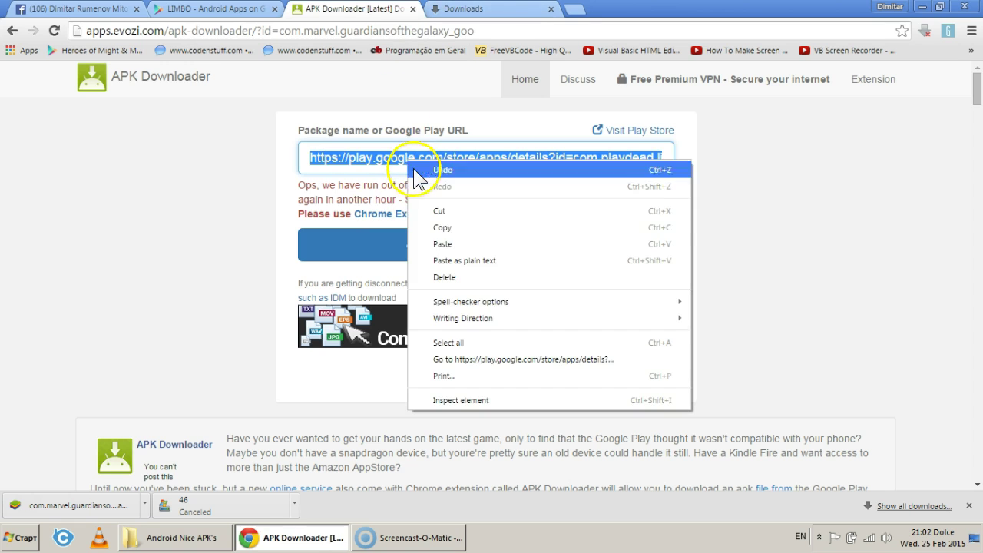
left_click(395, 242)
left_click(433, 262)
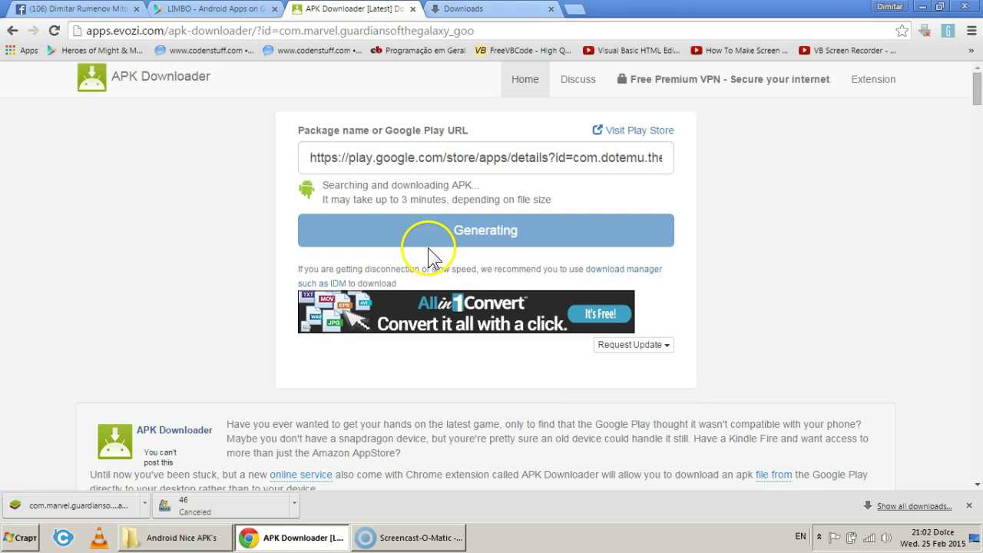
- Paste the Leo's Fortune store link over the old URL and generate its download link
key("ctrl+shift+Tab")
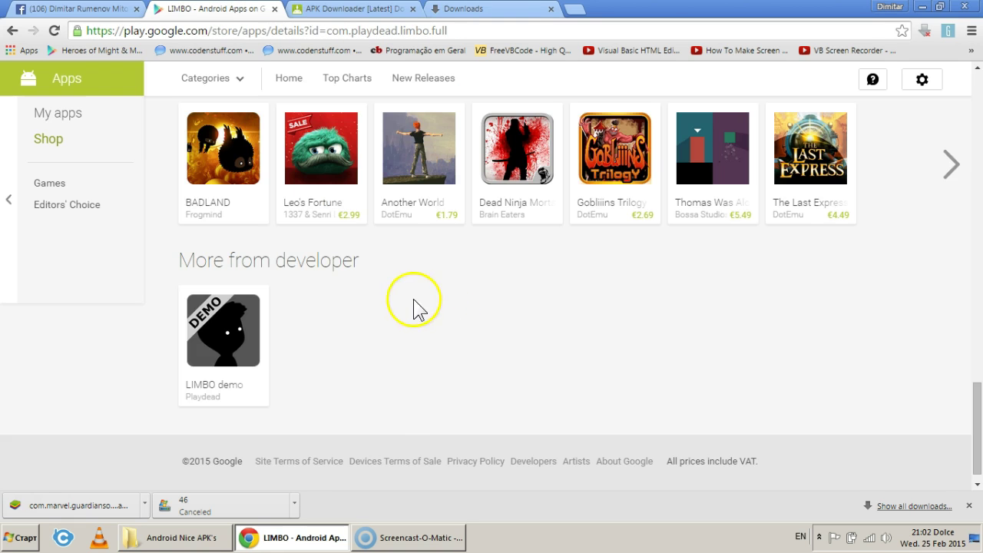
right_click(329, 214)
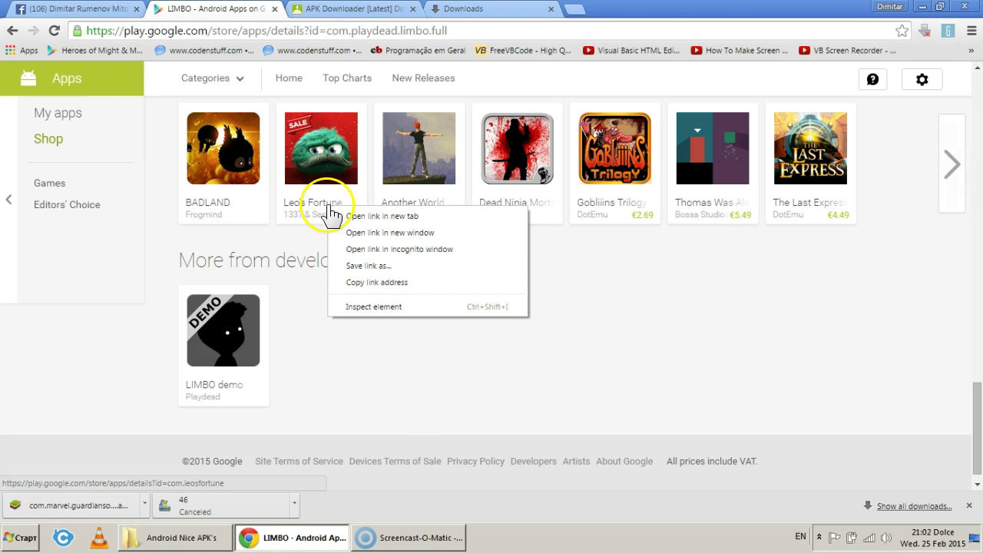
left_click(371, 281)
left_click(350, 12)
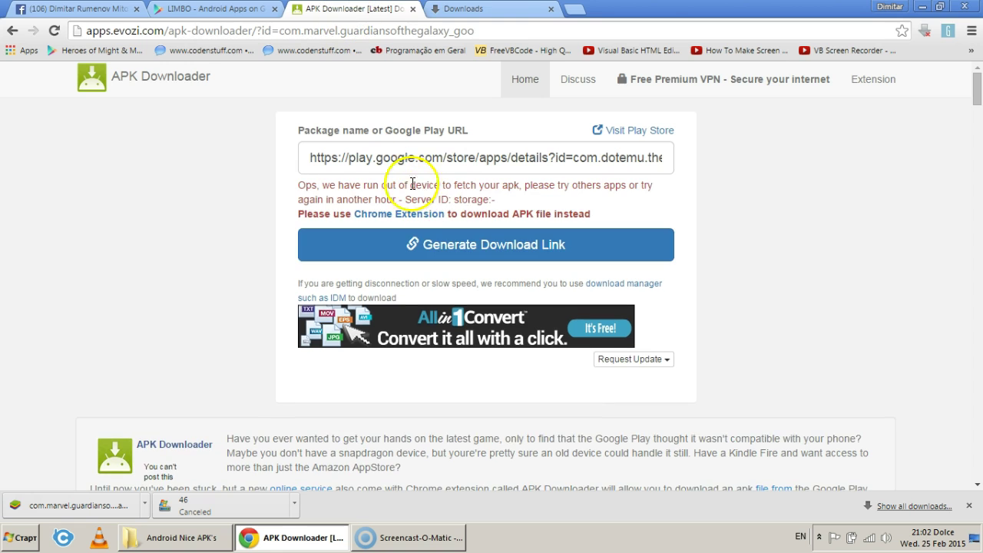
triple_click(399, 162)
right_click(399, 162)
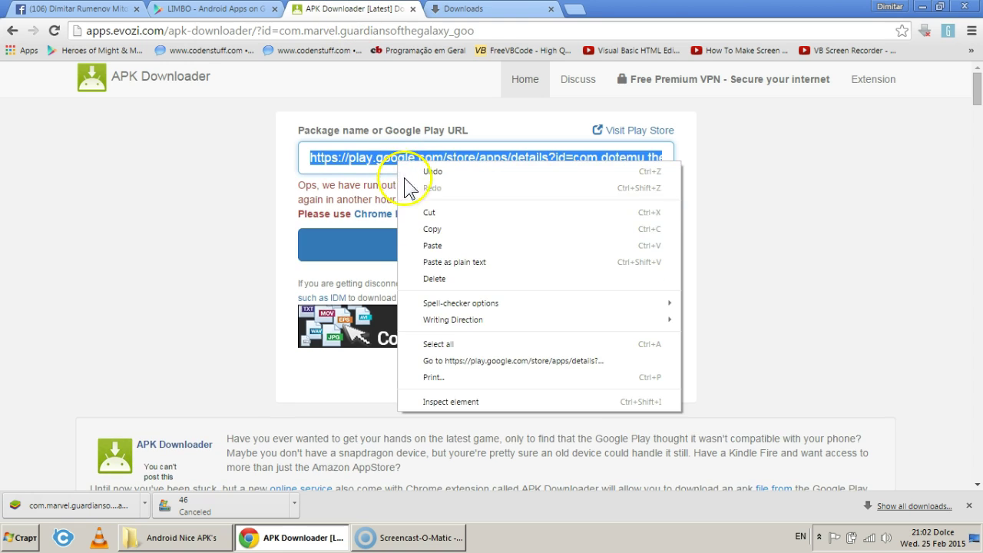
left_click(426, 245)
left_click(431, 250)
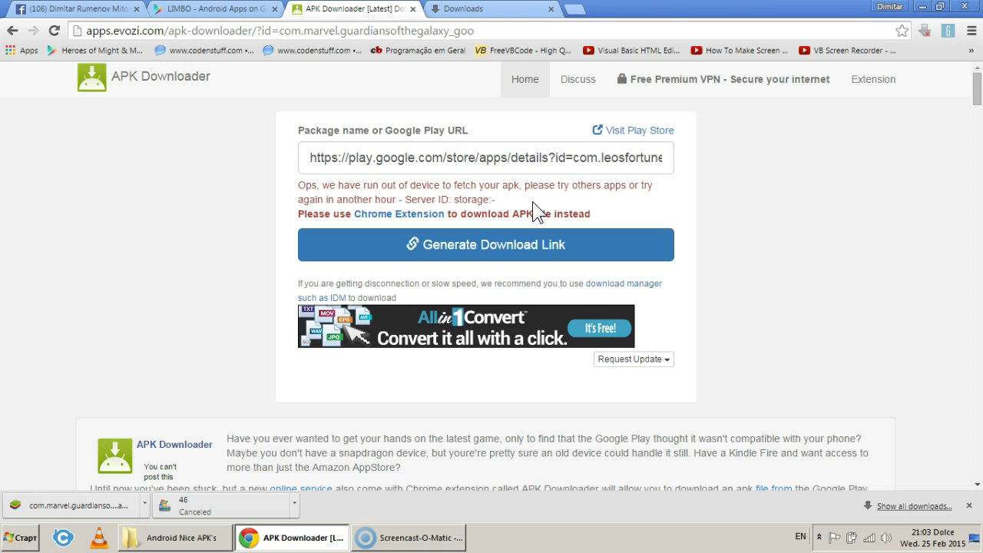
- Copy the Prince of Persia Shadow&Flame link from LIMBO's similar games into the downloader and generate
left_click(216, 9)
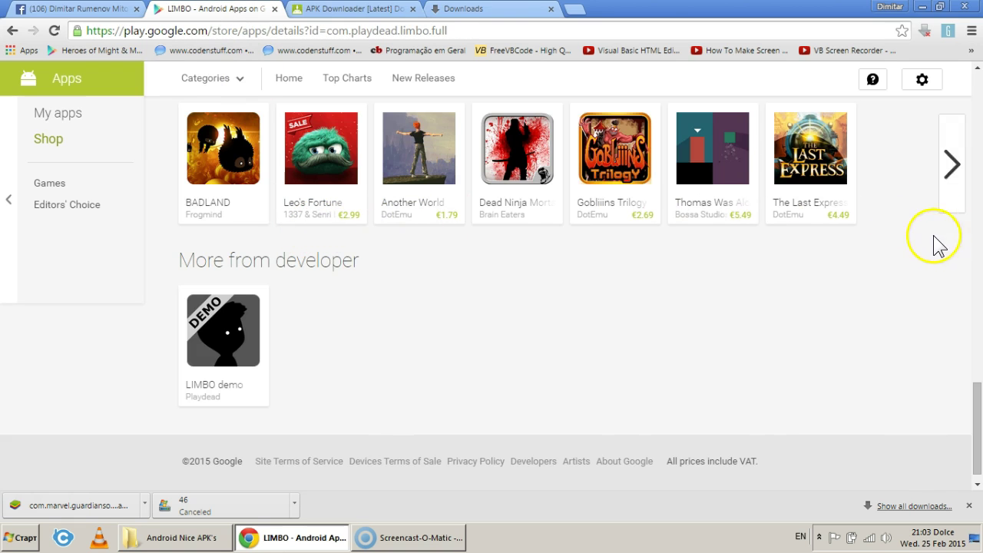
left_click(951, 187)
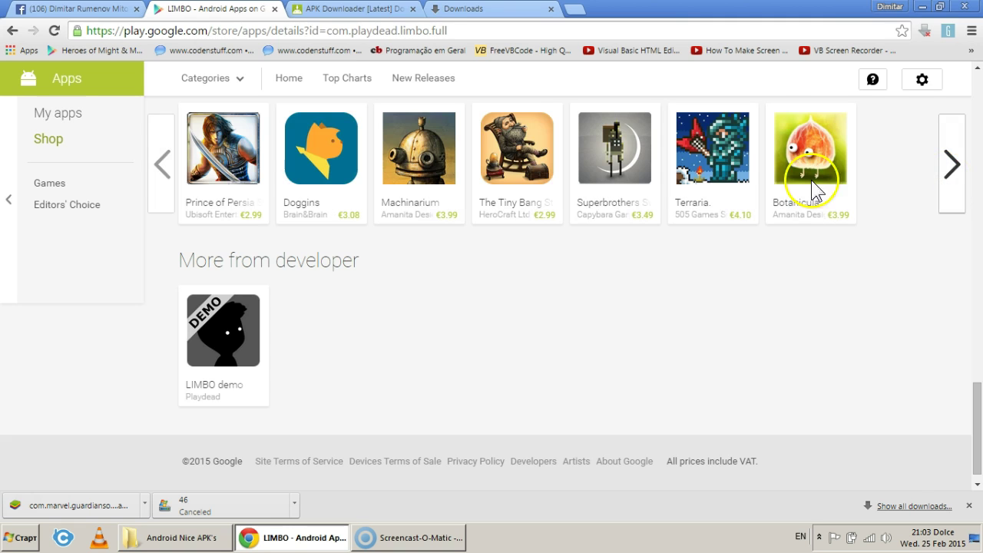
right_click(236, 146)
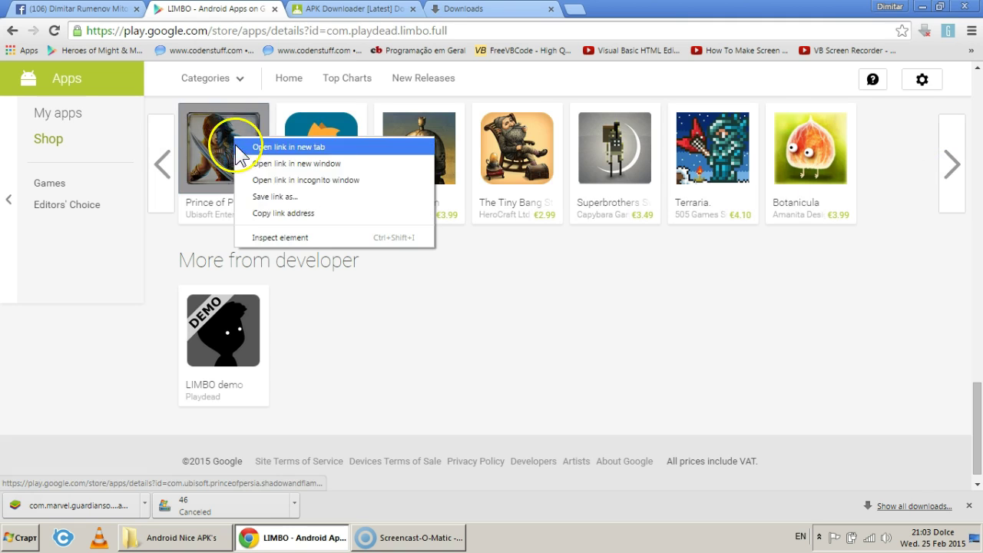
left_click(265, 213)
left_click(357, 8)
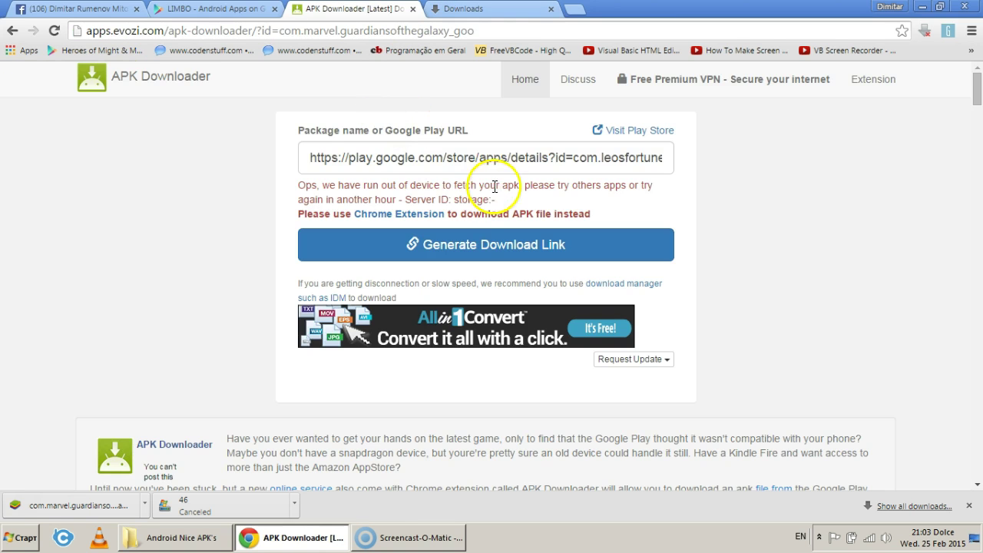
triple_click(468, 157)
right_click(478, 157)
left_click(508, 242)
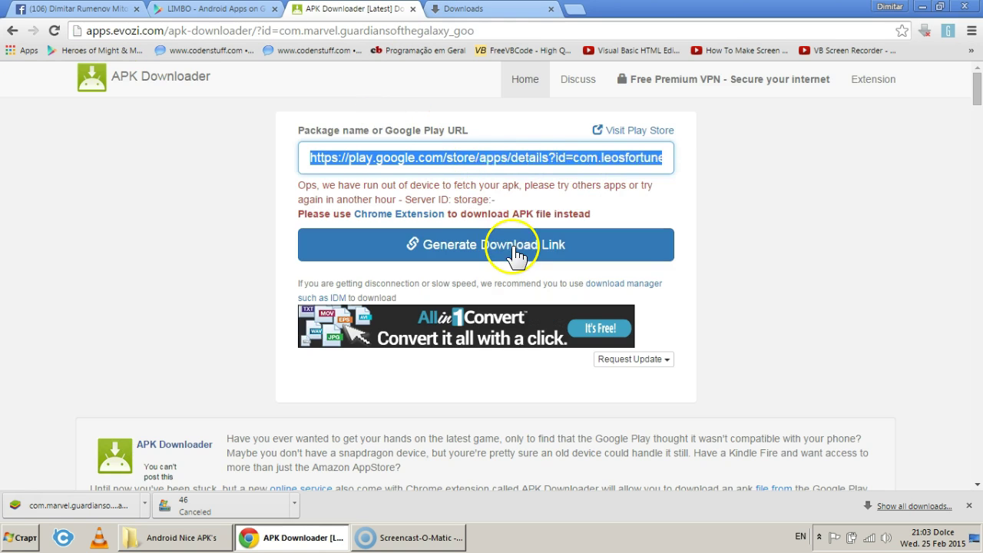
left_click(506, 242)
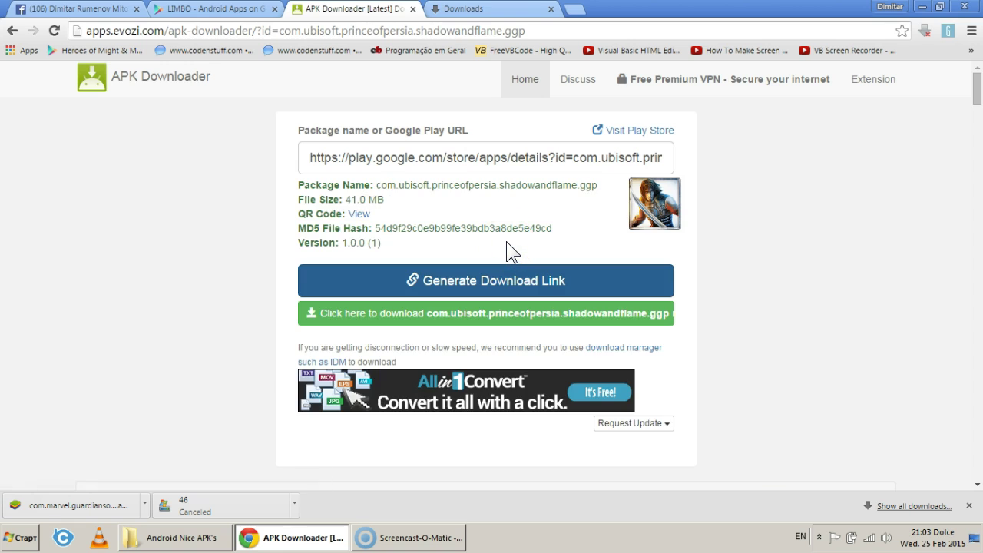
- Drag the Prince of Persia link into the downloader, regenerate, and download the 41.0 MB APK
left_click(207, 9)
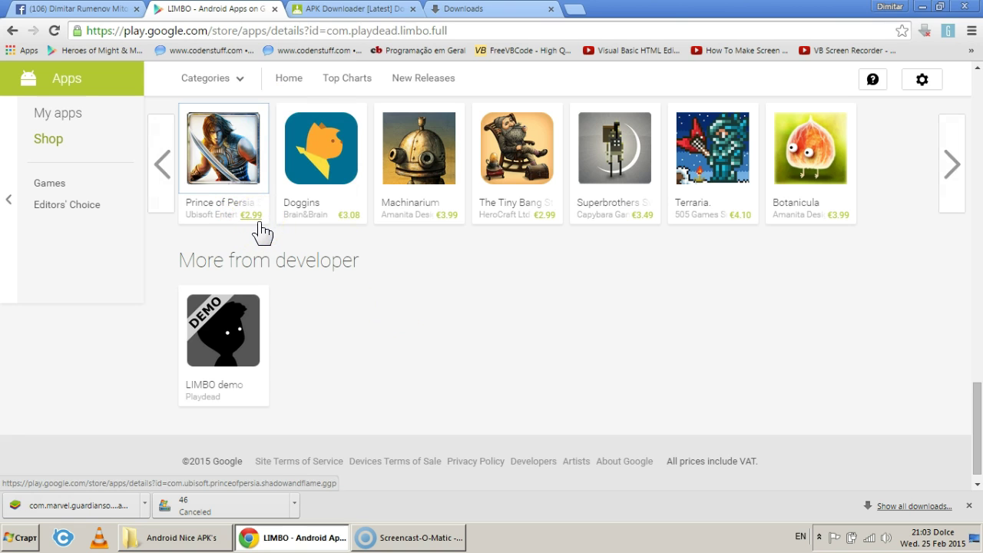
left_click_drag(260, 217, 351, 201)
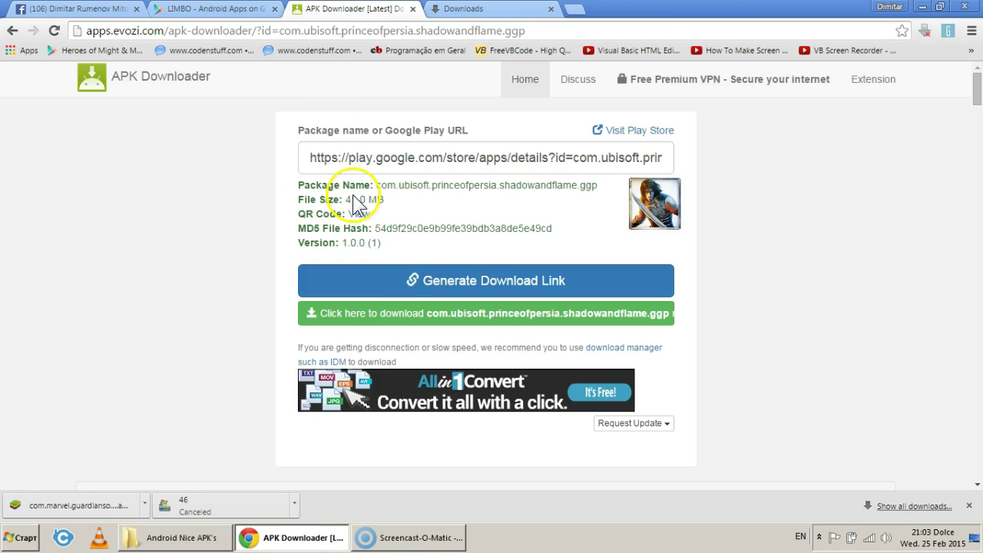
left_click(405, 284)
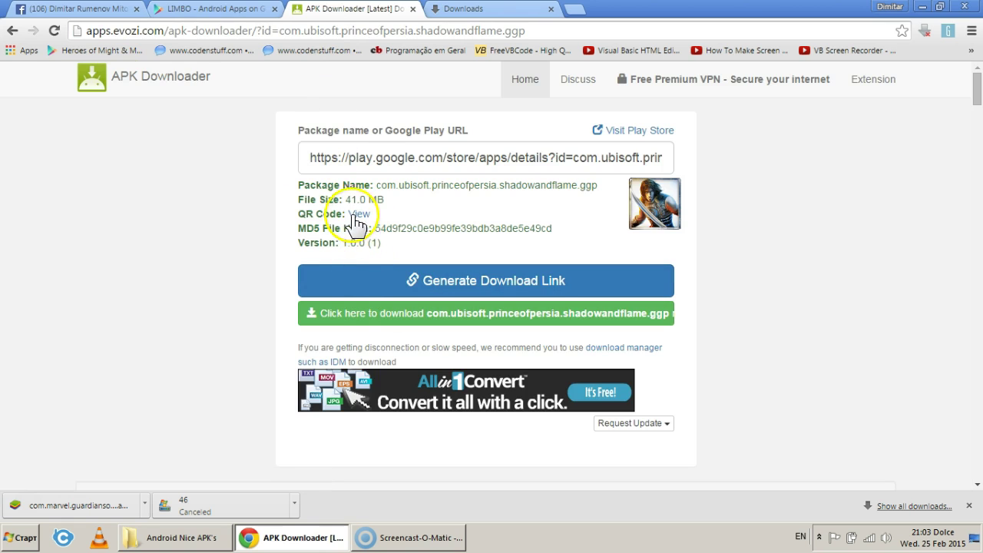
left_click(467, 323)
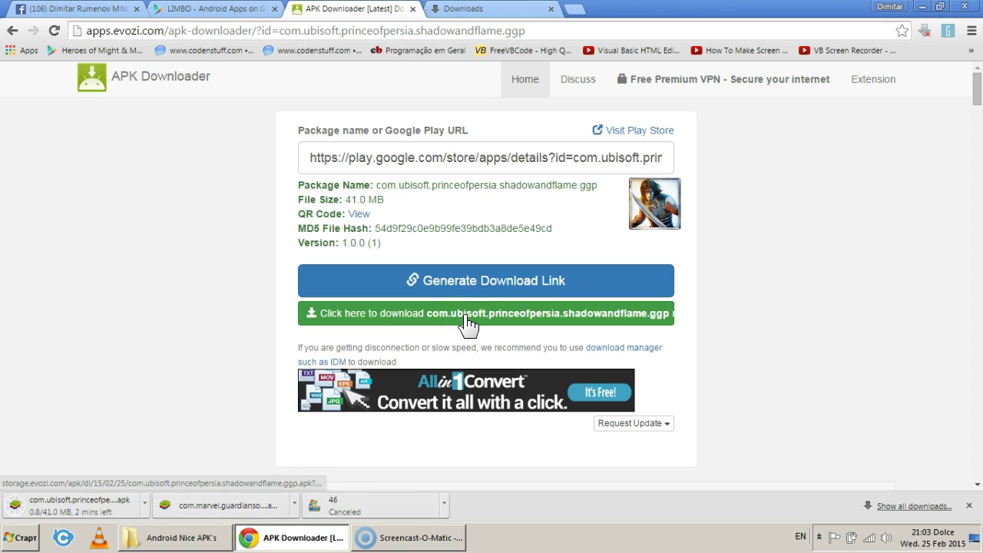
left_click(587, 332)
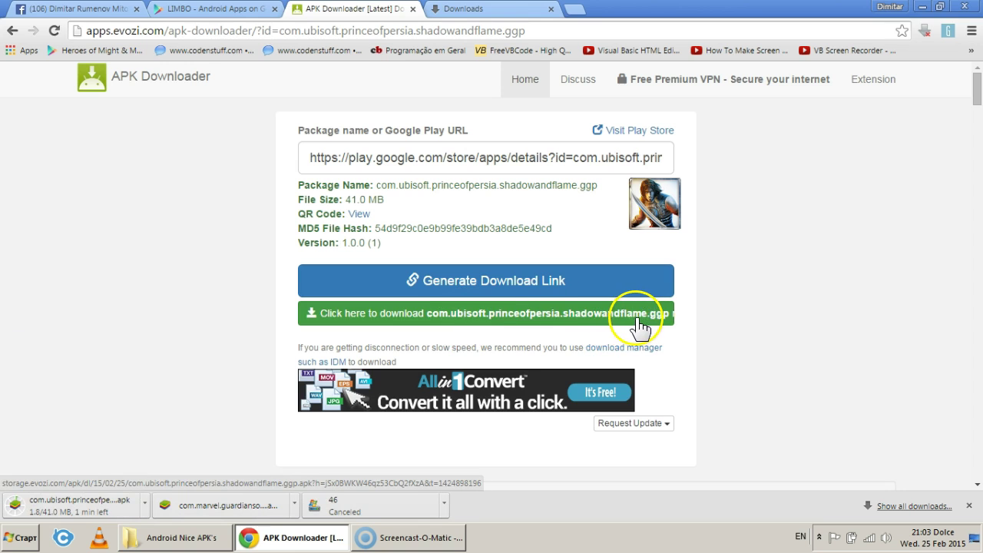
- Page back and forth through LIMBO's Similar carousel to find the Prince of Persia Shadow&Flame tile
left_click(211, 8)
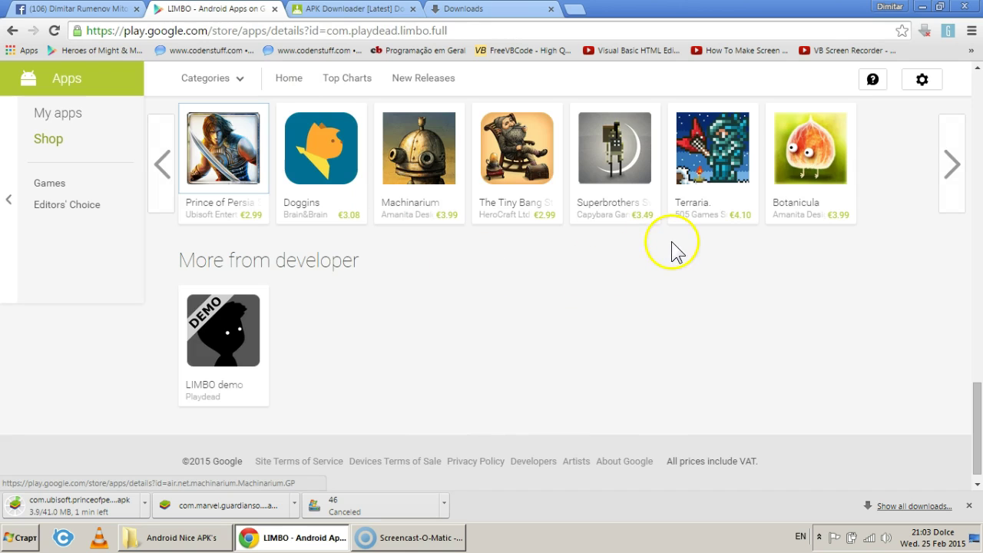
left_click(951, 163)
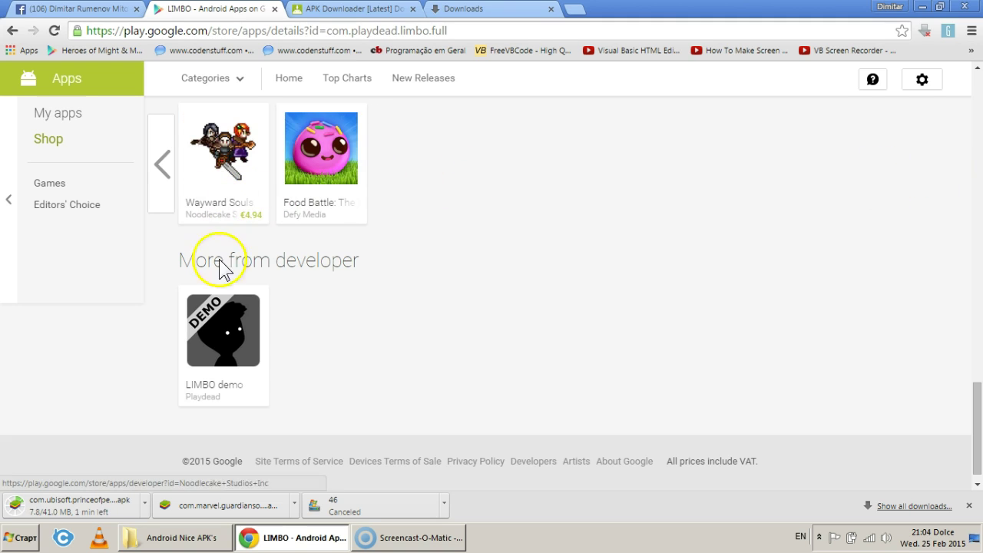
left_click(159, 189)
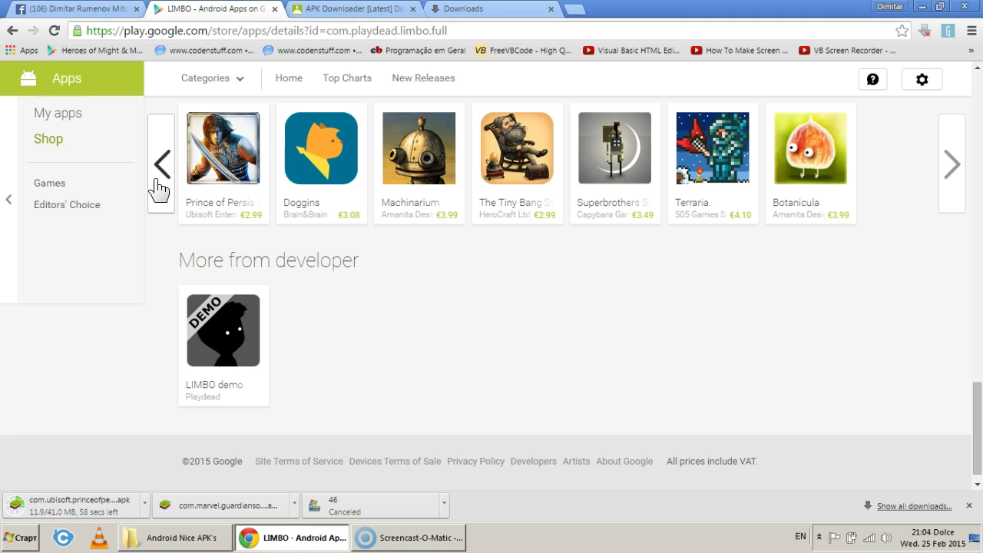
left_click(159, 183)
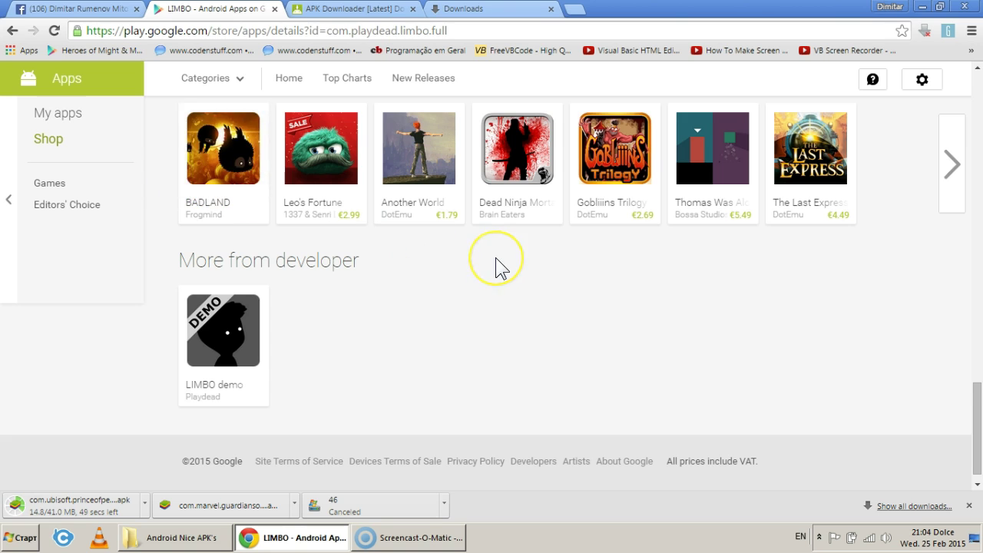
scroll(495, 263, "up", 3)
scroll(496, 258, "up", 10)
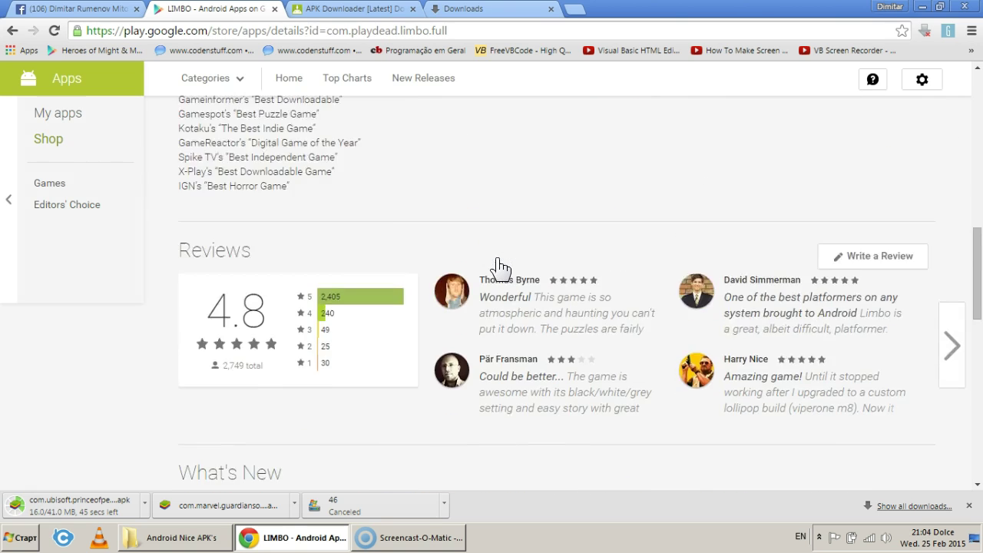
scroll(495, 257, "up", 8)
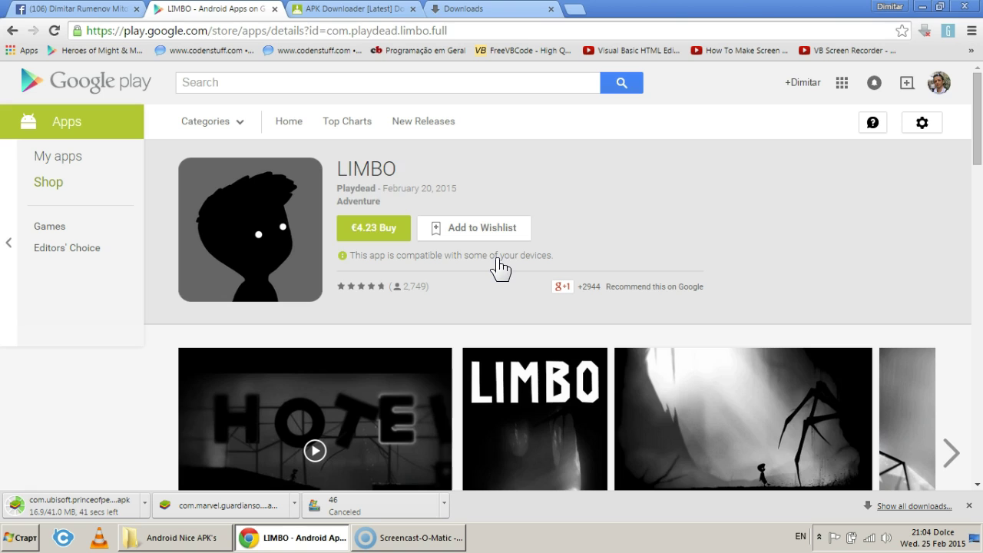
scroll(362, 225, "down", 20)
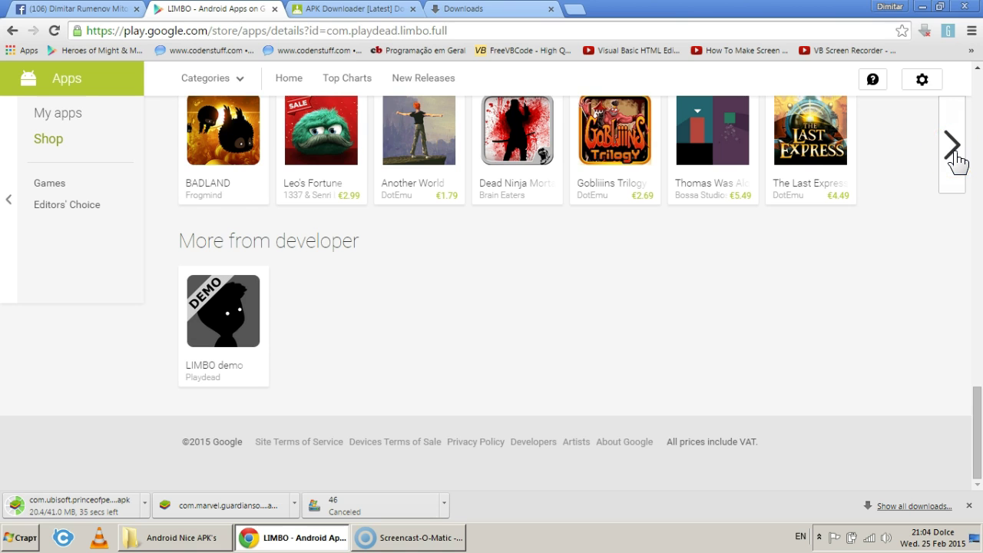
left_click(953, 146)
left_click(955, 157)
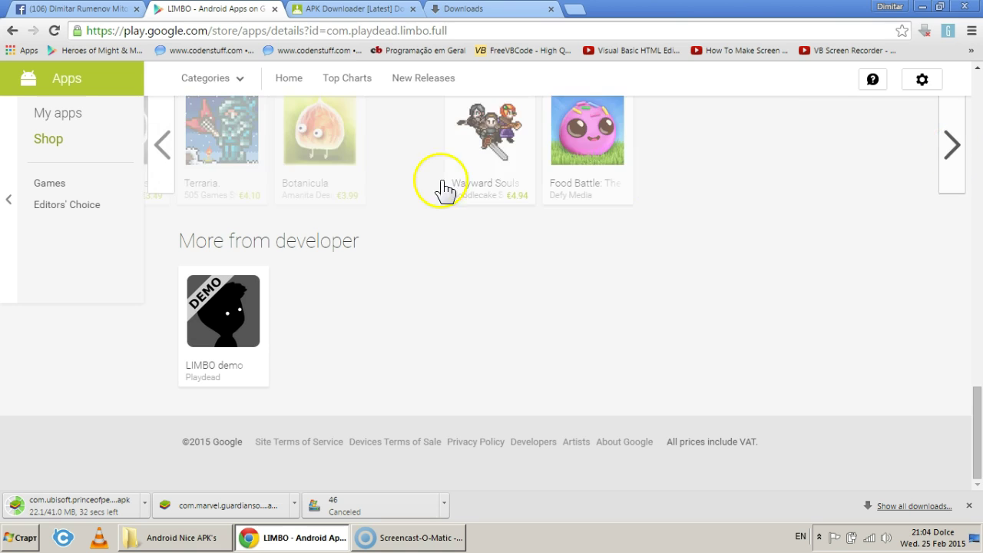
left_click(162, 146)
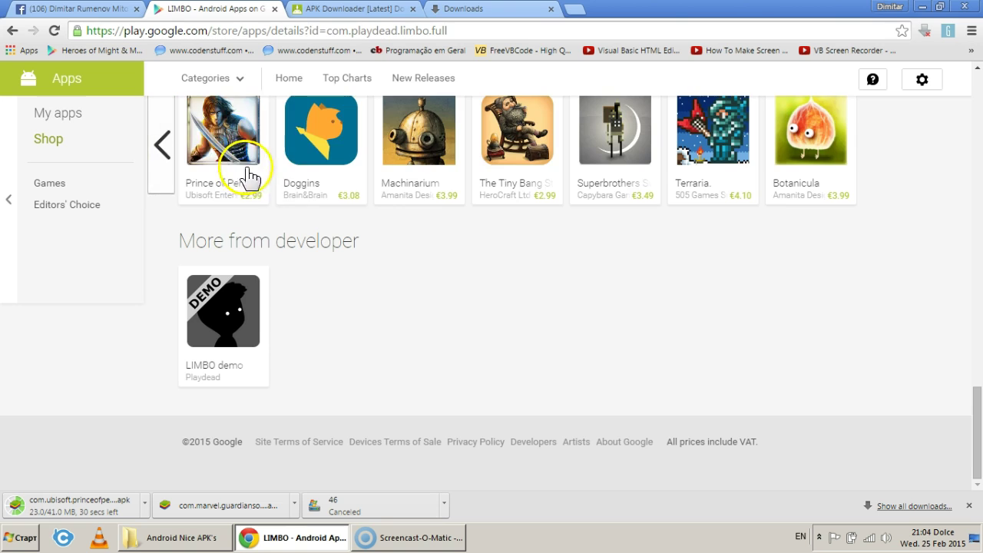
- Open the Prince of Persia Shadow&Flame page and advance its More from developer row to Rayman games
left_click(243, 146)
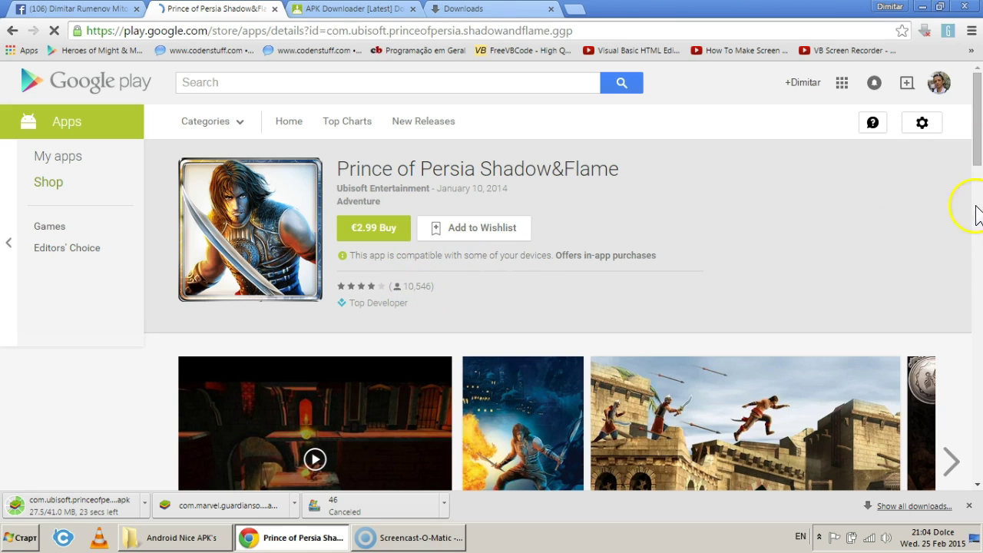
scroll(981, 255, "down", 5)
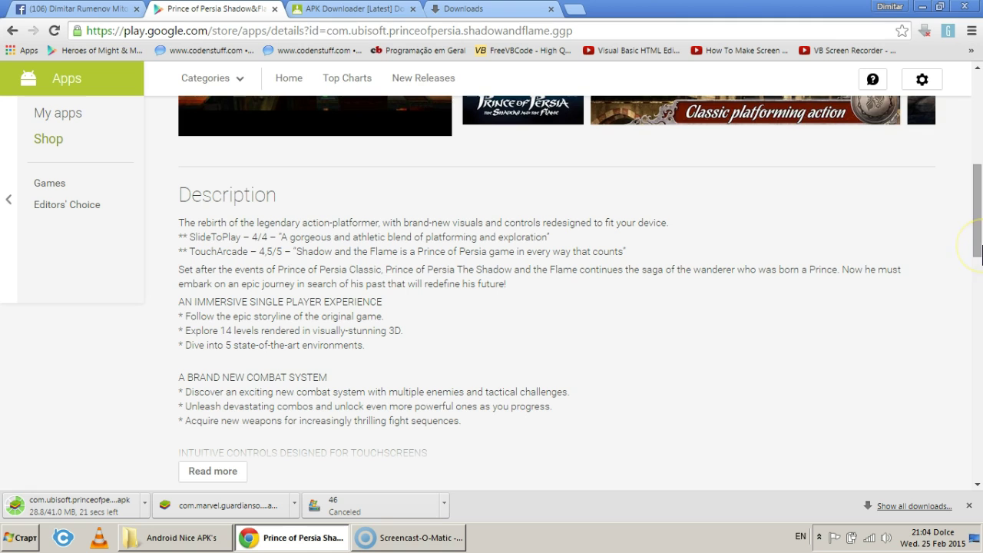
scroll(757, 266, "down", 9)
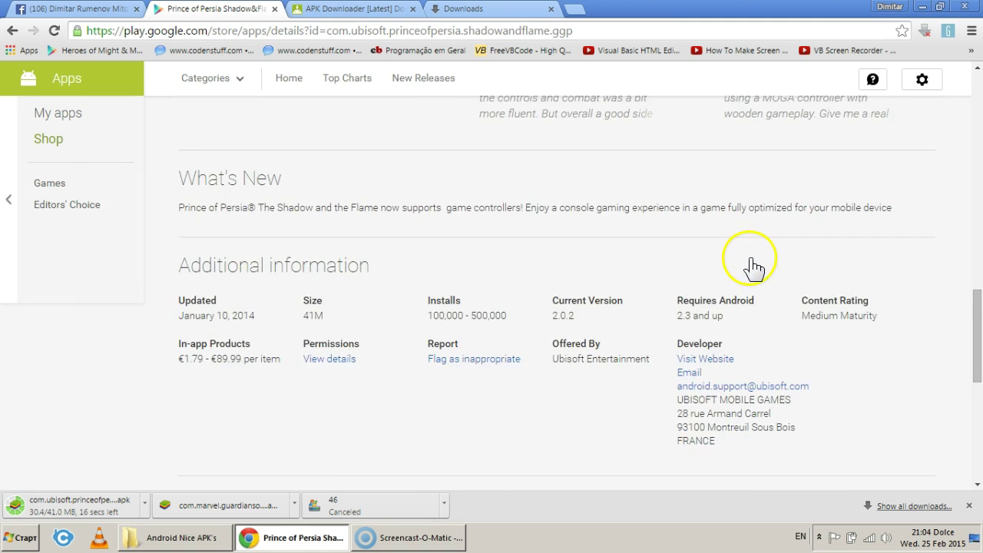
scroll(753, 265, "down", 5)
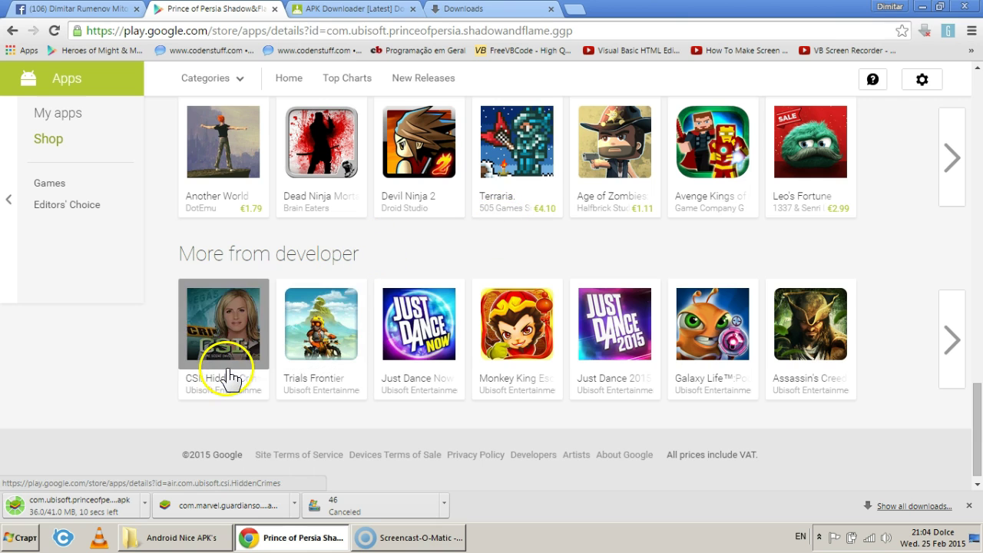
left_click(952, 339)
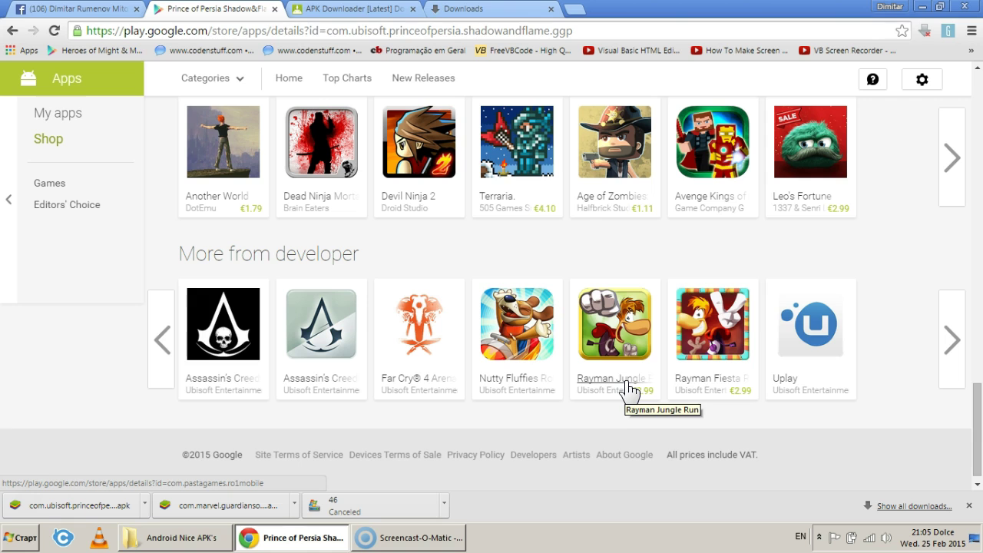
- Paste the Rayman Jungle Run link into Evozi, fetch com.pastagames.ro1mobile, and download its 4.7 MB APK
right_click(627, 384)
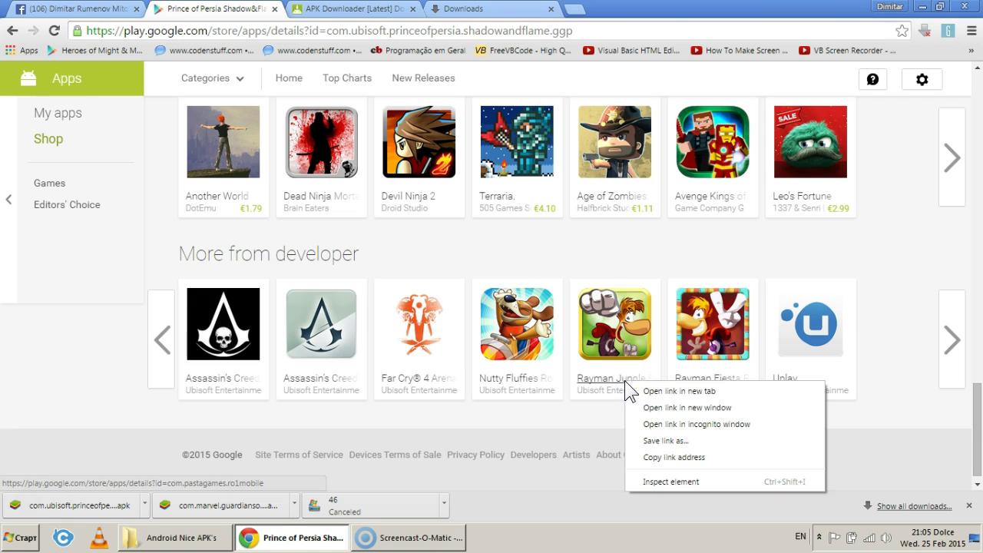
left_click(650, 465)
left_click(350, 9)
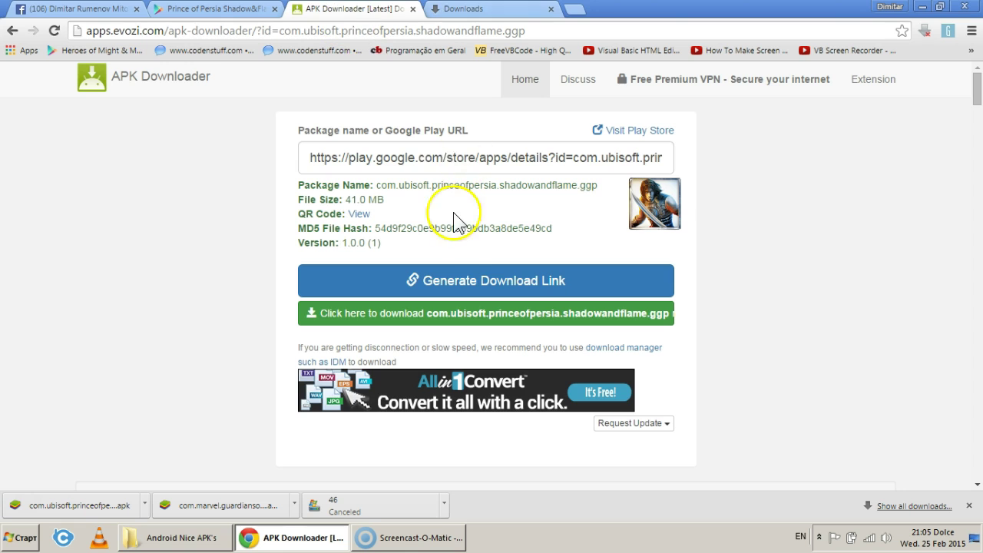
left_click(417, 160)
triple_click(417, 160)
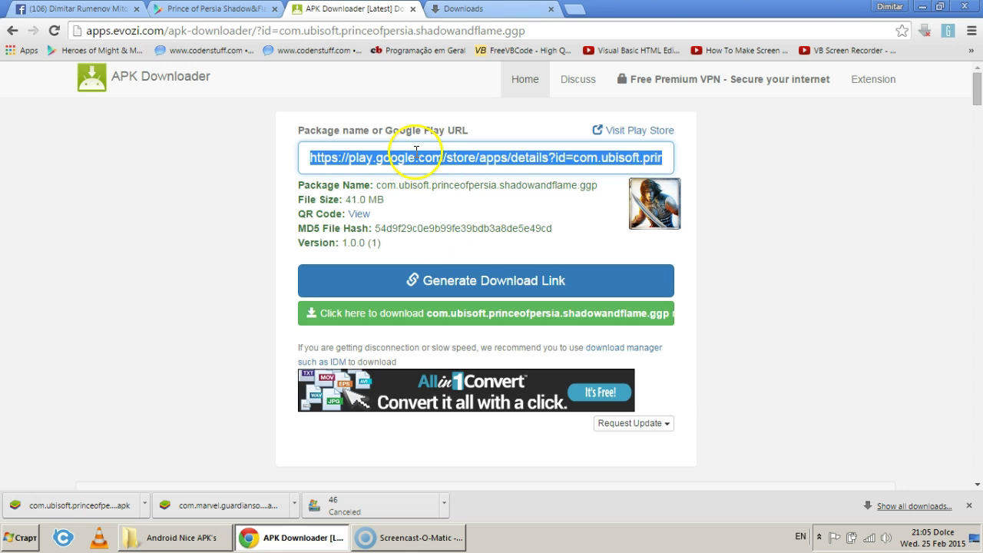
right_click(415, 159)
left_click(450, 237)
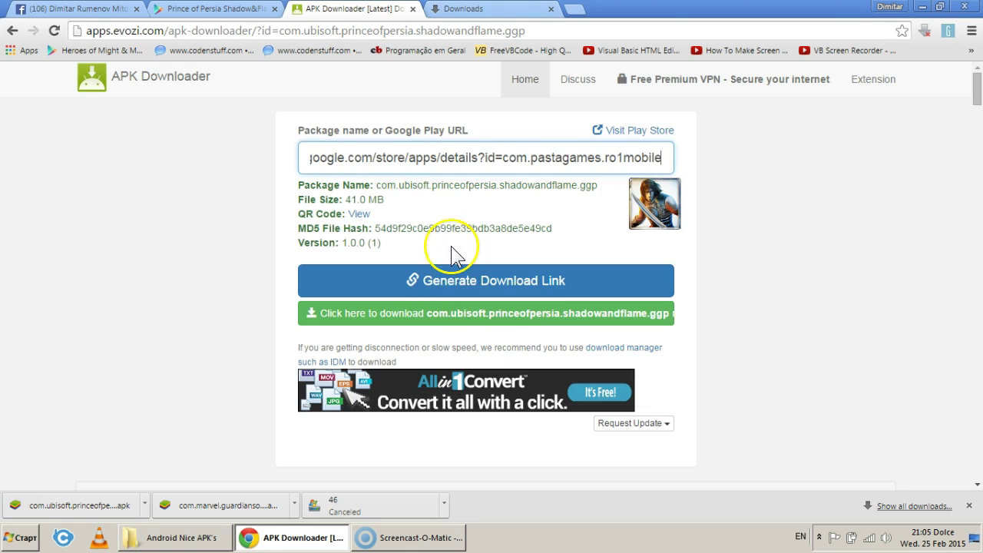
left_click(471, 290)
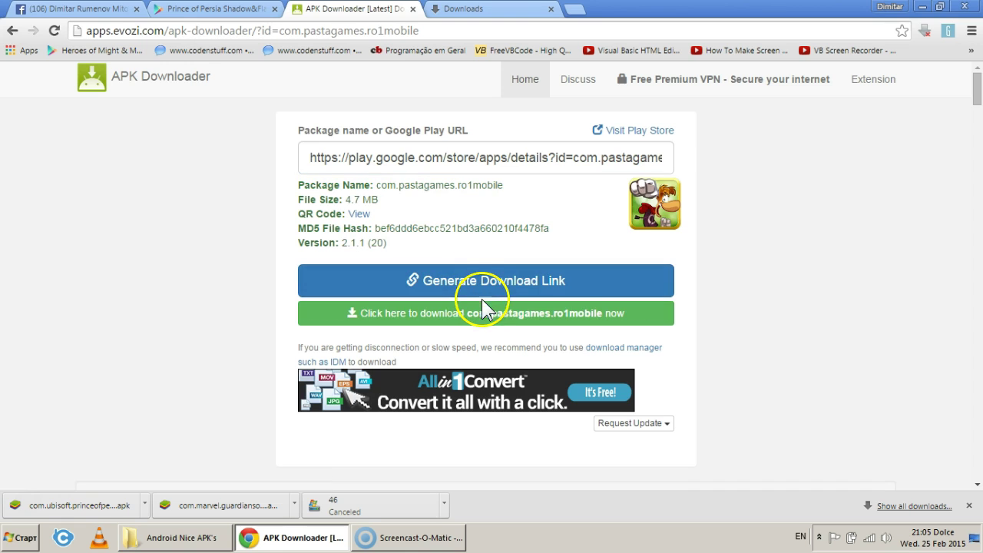
left_click(490, 324)
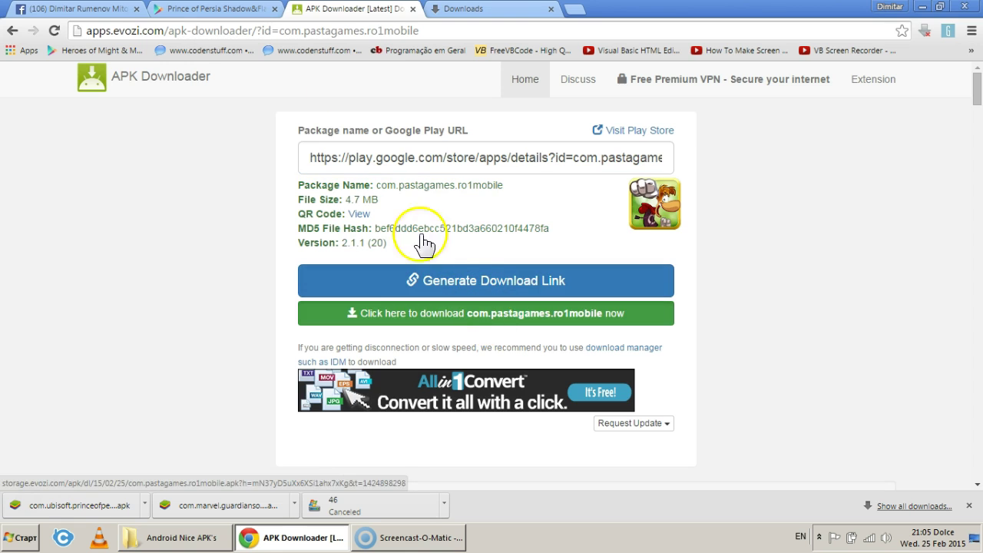
left_click(228, 14)
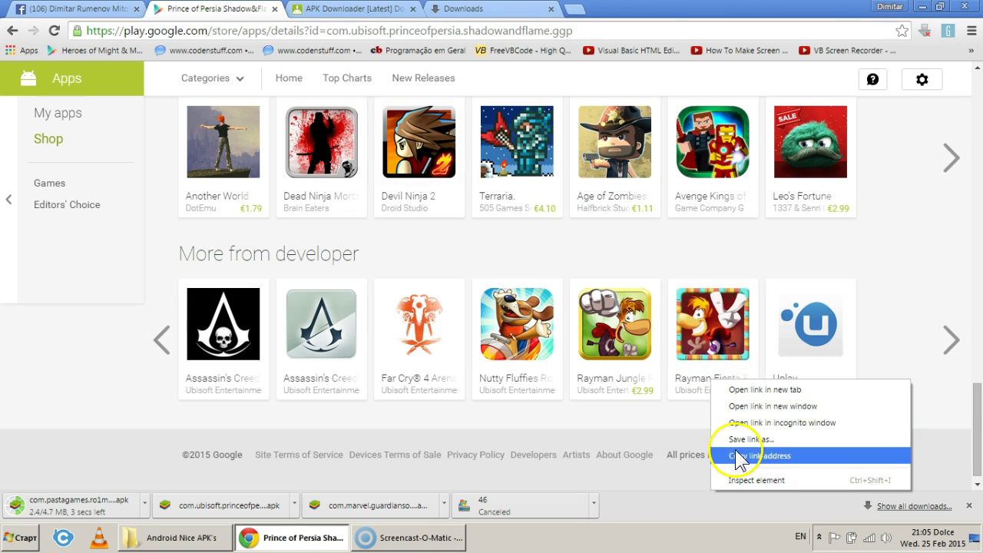
- Paste the Rayman Fiesta Run link into Evozi and request its download link, continuing past the prompt
left_click(730, 454)
key("ctrl+Tab")
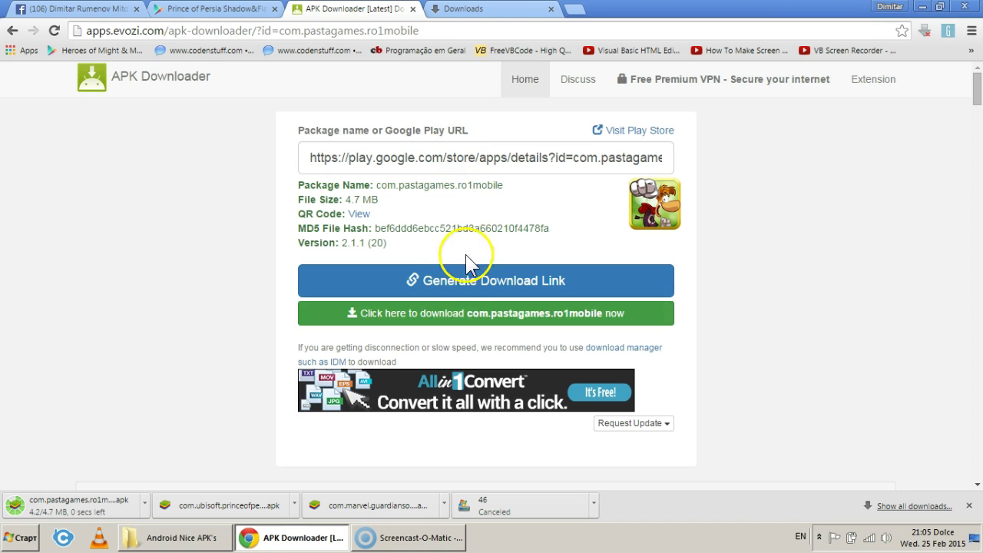
triple_click(432, 159)
right_click(432, 167)
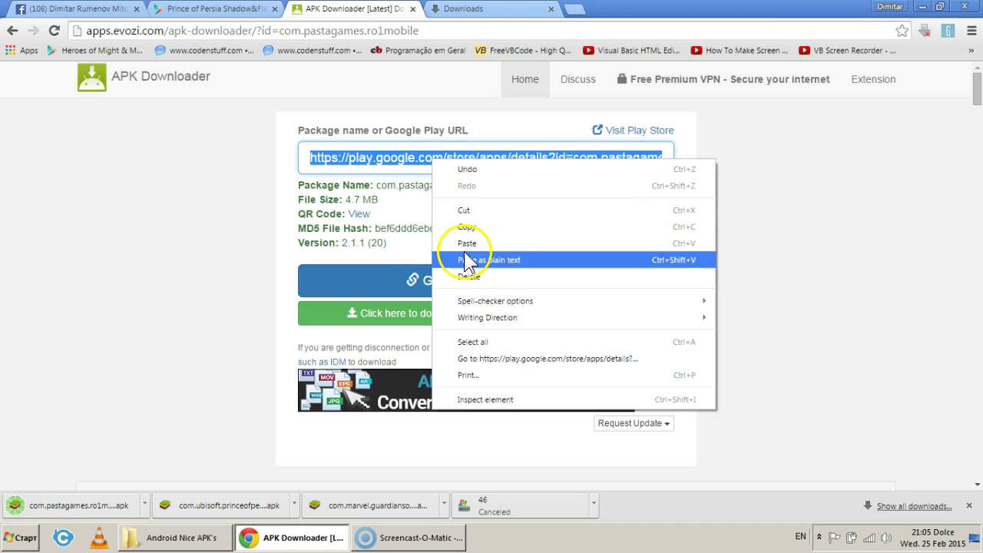
left_click(450, 241)
left_click(459, 292)
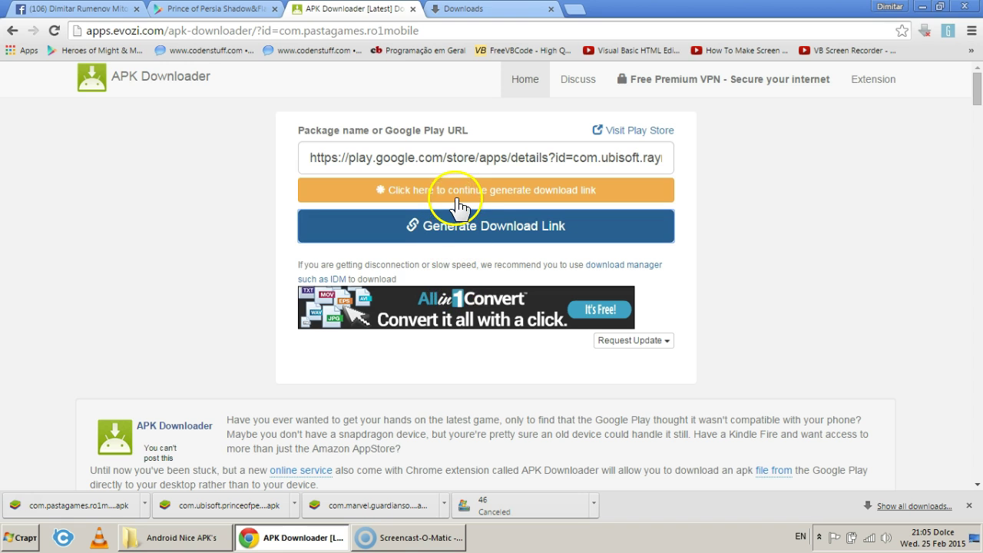
left_click(456, 192)
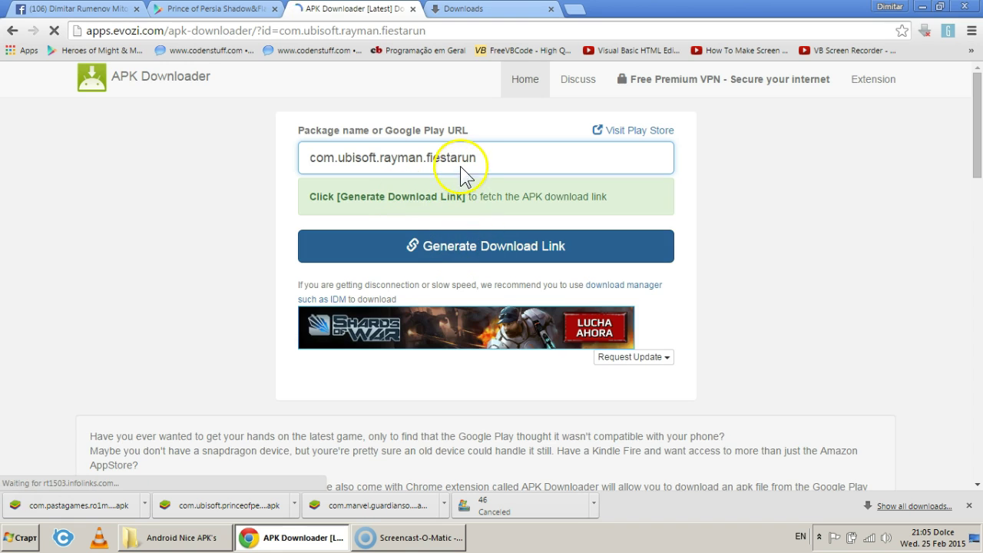
- Copy the Rayman Fiesta link again and select the com.ubisoft.rayman.fiestarun package name in the field
left_click(215, 8)
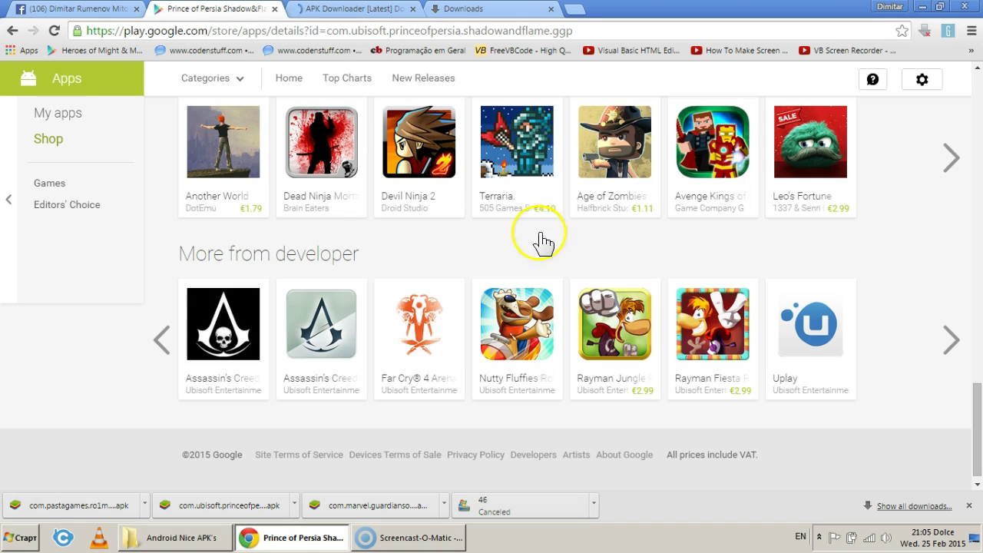
right_click(707, 379)
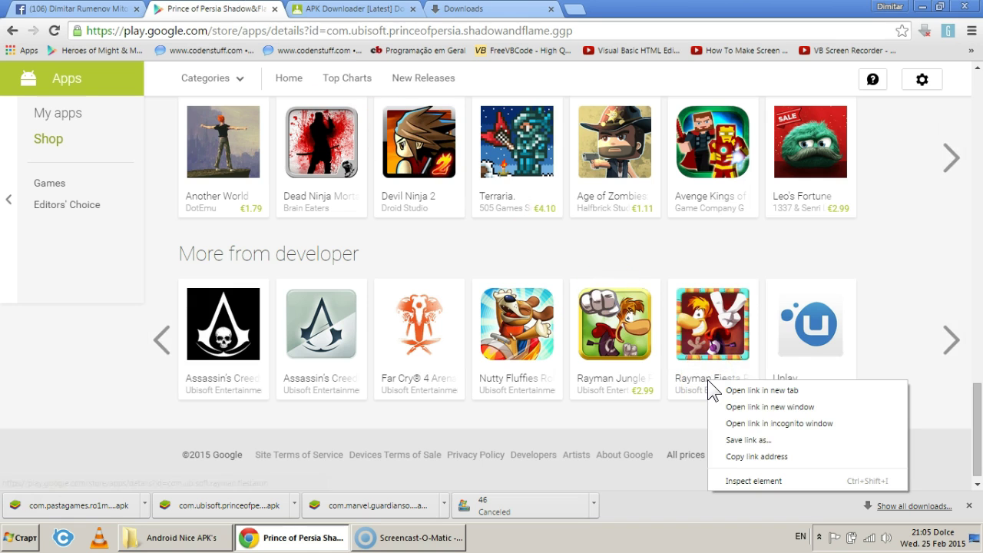
left_click(753, 456)
left_click(353, 9)
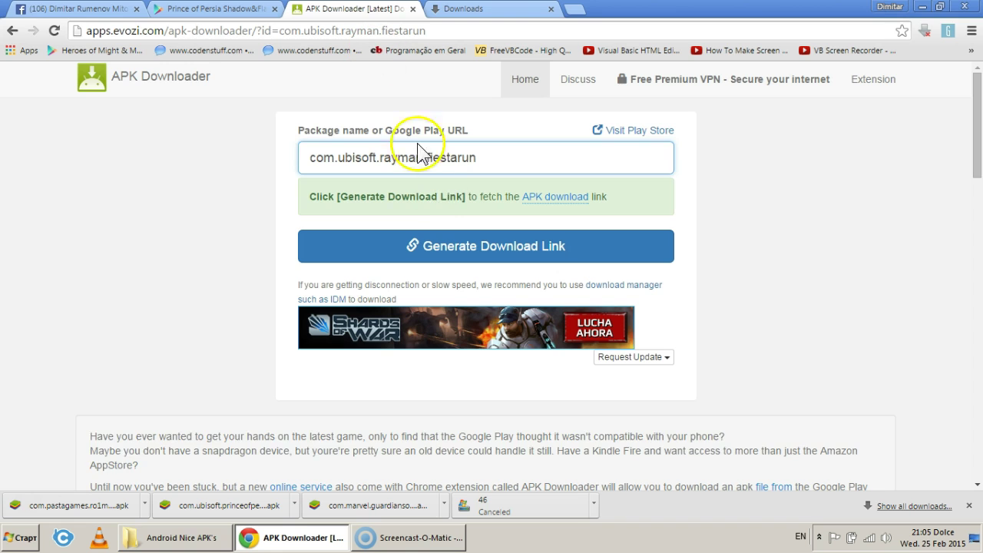
left_click(450, 163)
double_click(447, 159)
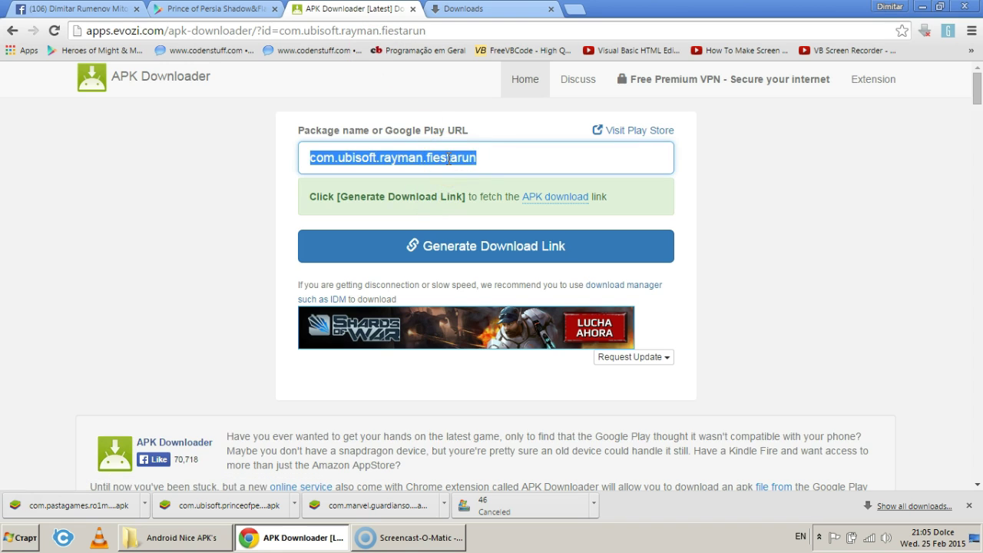
left_click(338, 157)
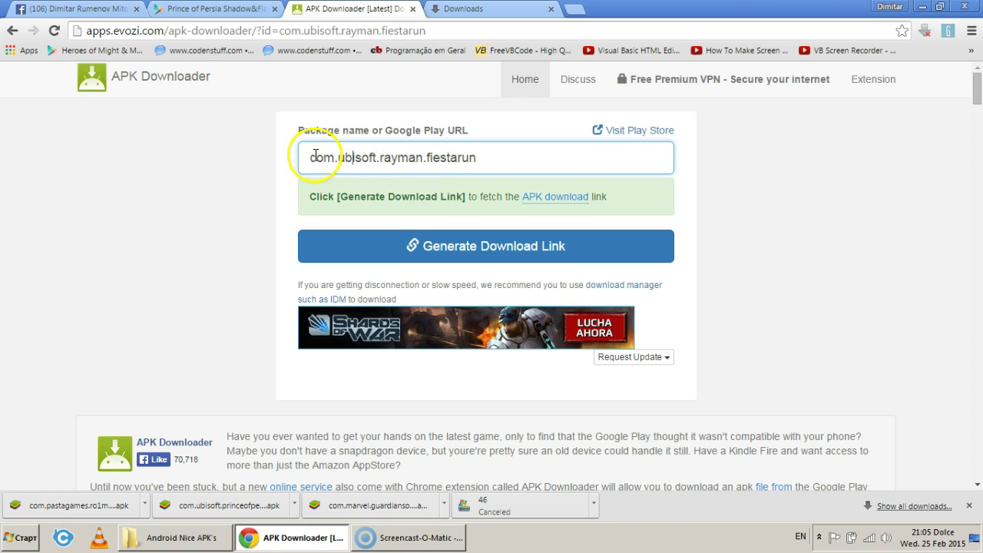
left_click_drag(308, 158, 558, 162)
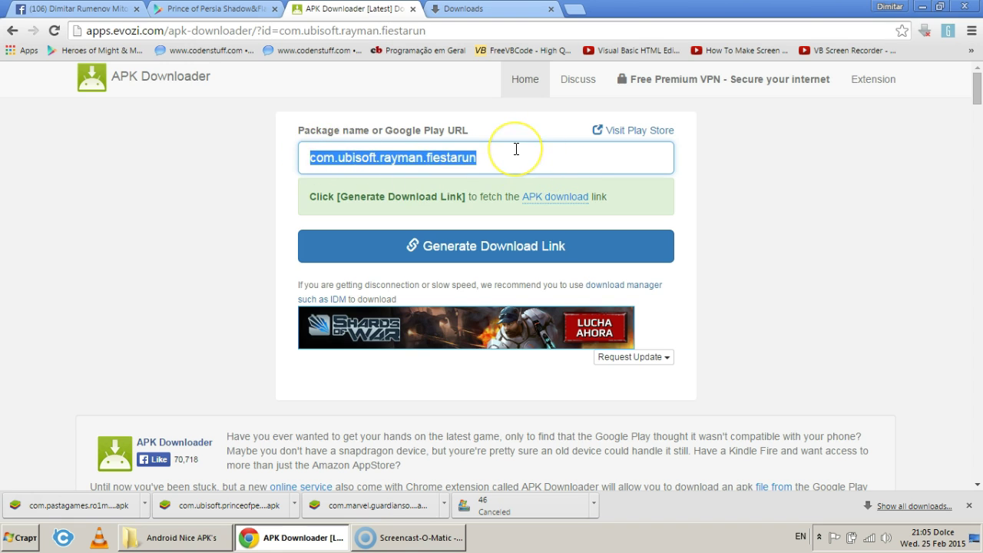
- Close the ad popup, generate the com.ubisoft.rayman.fiestarun link, and download its 6.6 MB APK
left_click(223, 10)
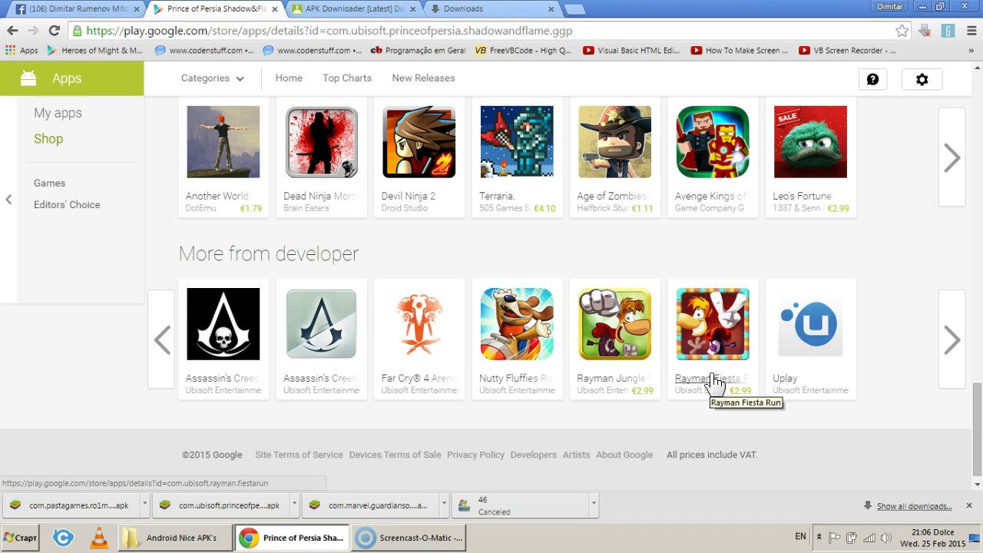
left_click(354, 8)
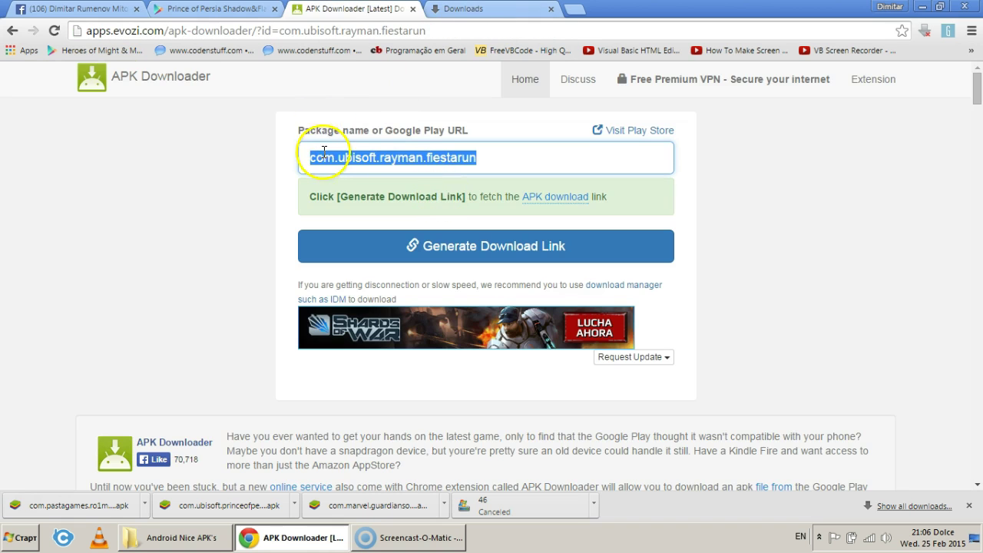
left_click(509, 156)
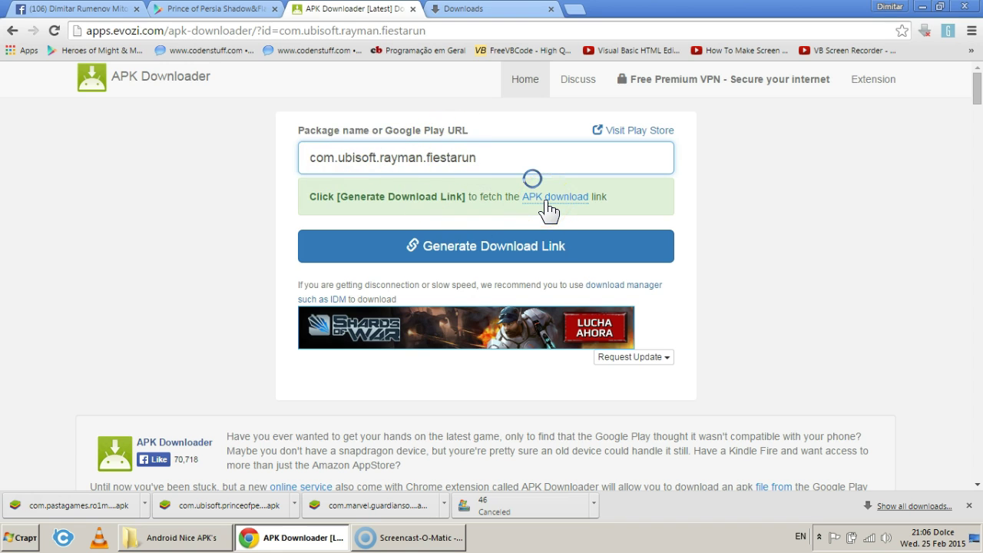
mouse_move(548, 209)
left_click(719, 223)
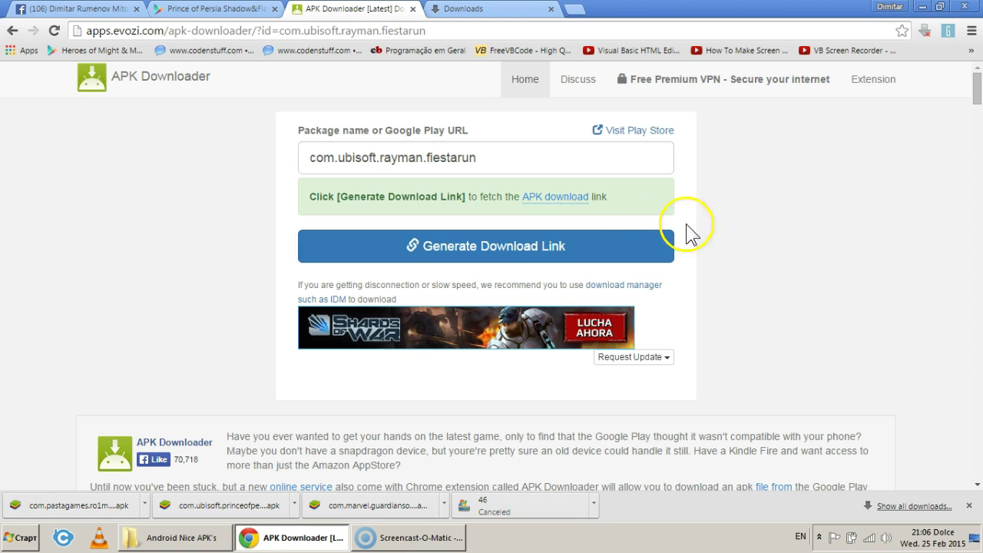
left_click(498, 247)
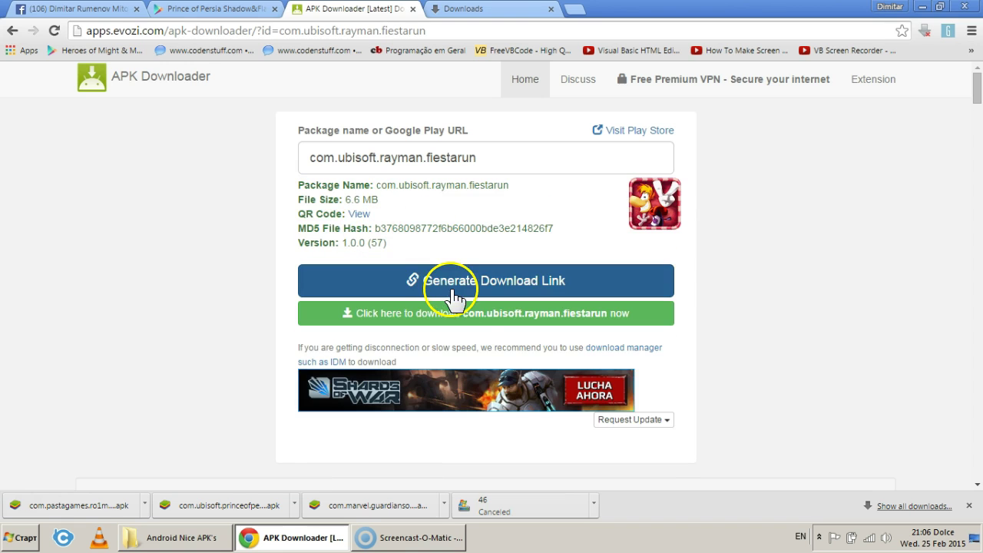
left_click(464, 324)
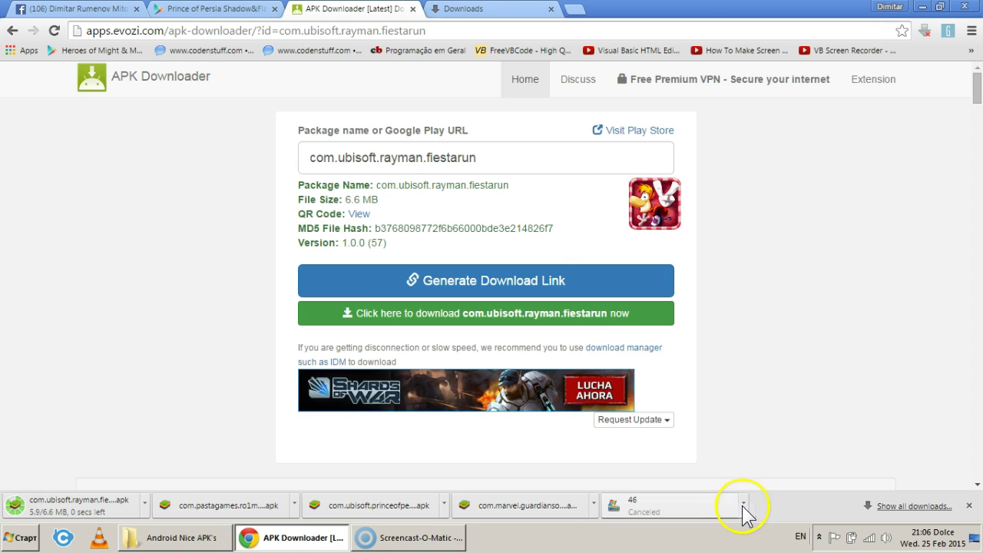
- Page the More from developer row and copy the Prince of Persia Classic link
left_click(216, 9)
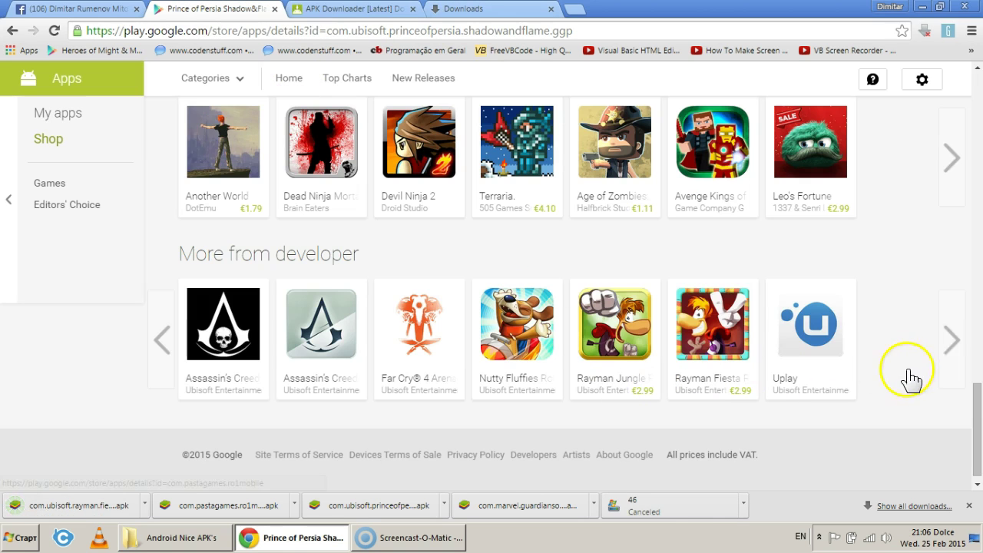
left_click(951, 342)
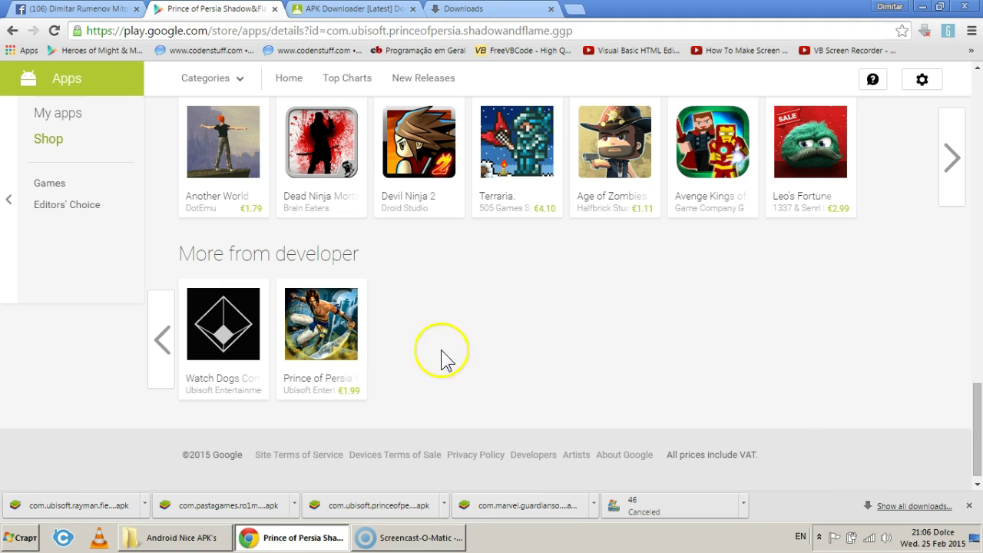
right_click(329, 381)
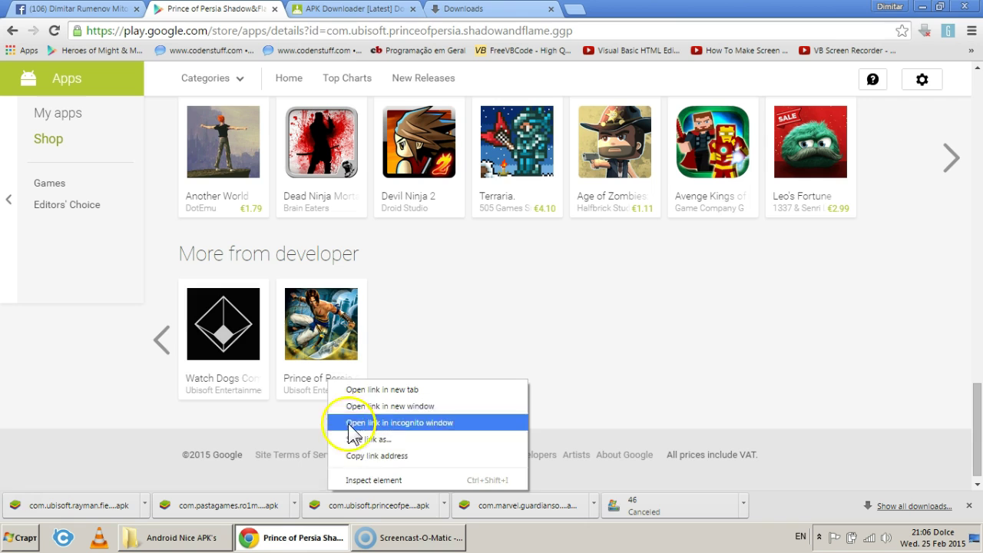
left_click(362, 455)
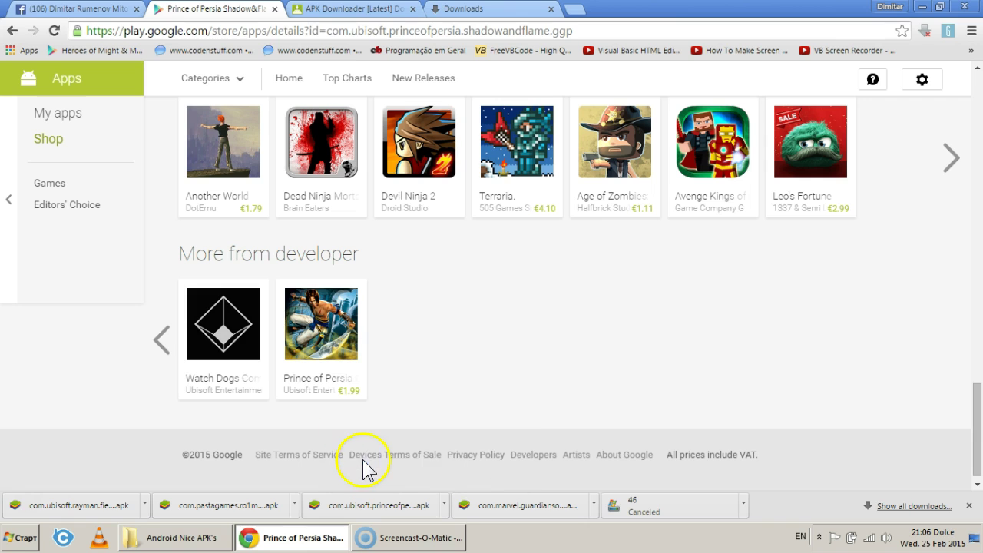
- Page through the recommended games and copy the Castle of Illusion link address
left_click(953, 158)
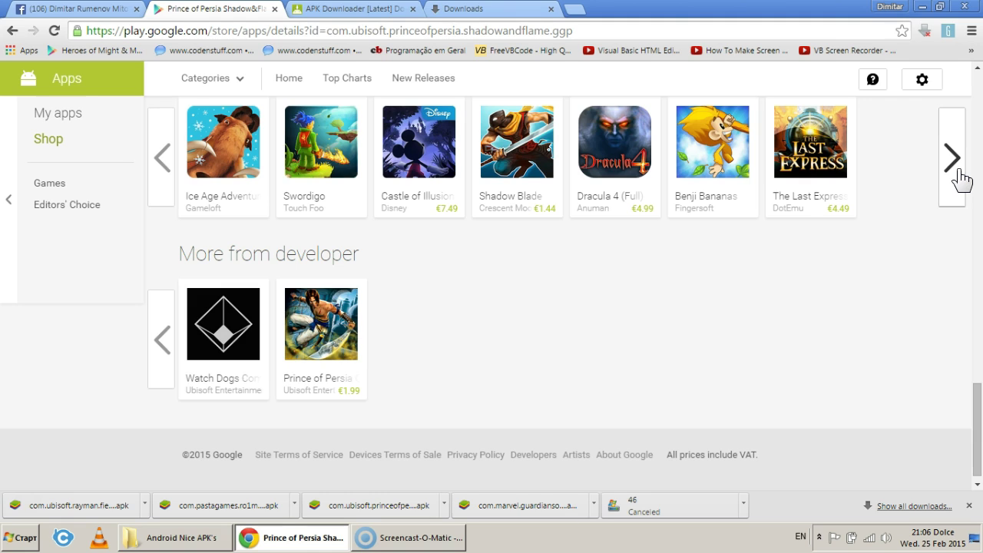
left_click(953, 158)
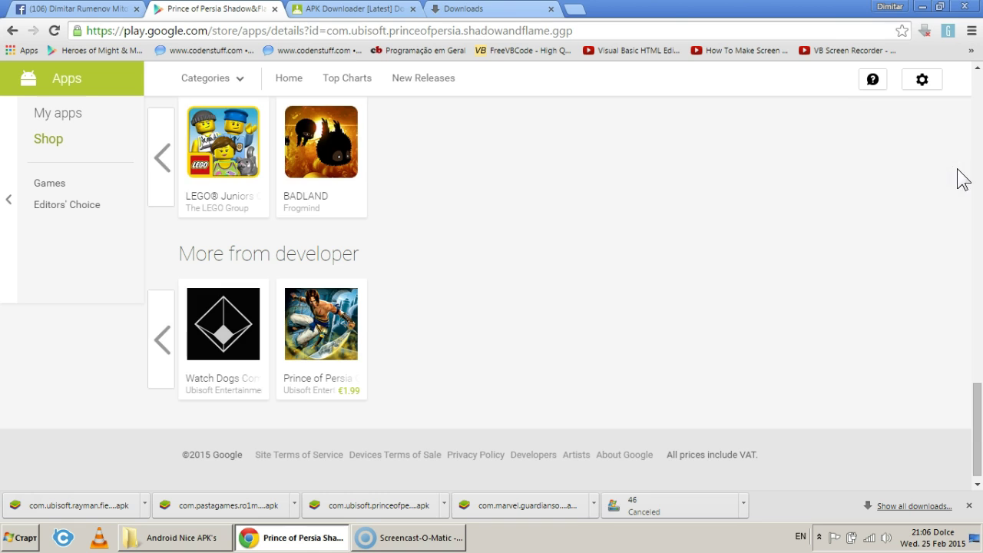
left_click(164, 174)
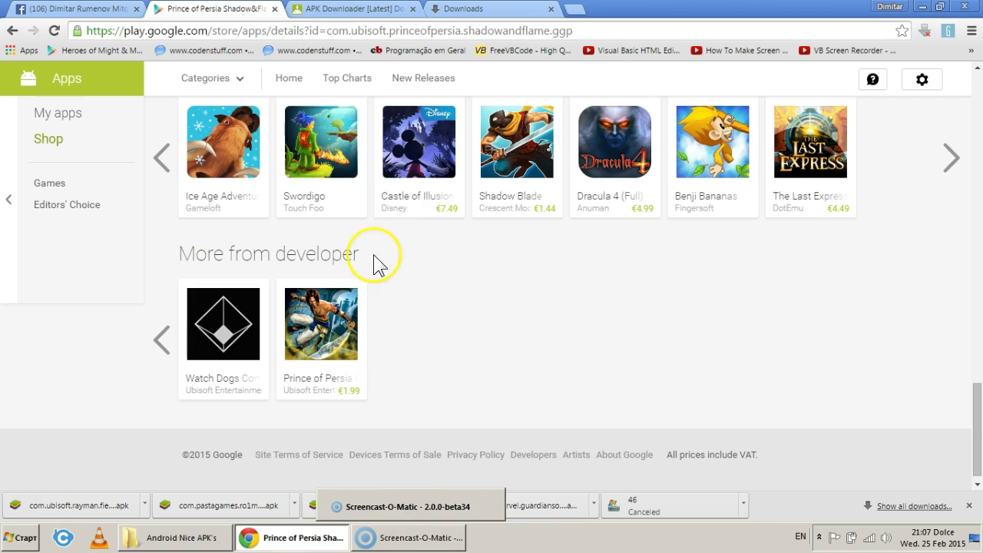
right_click(422, 206)
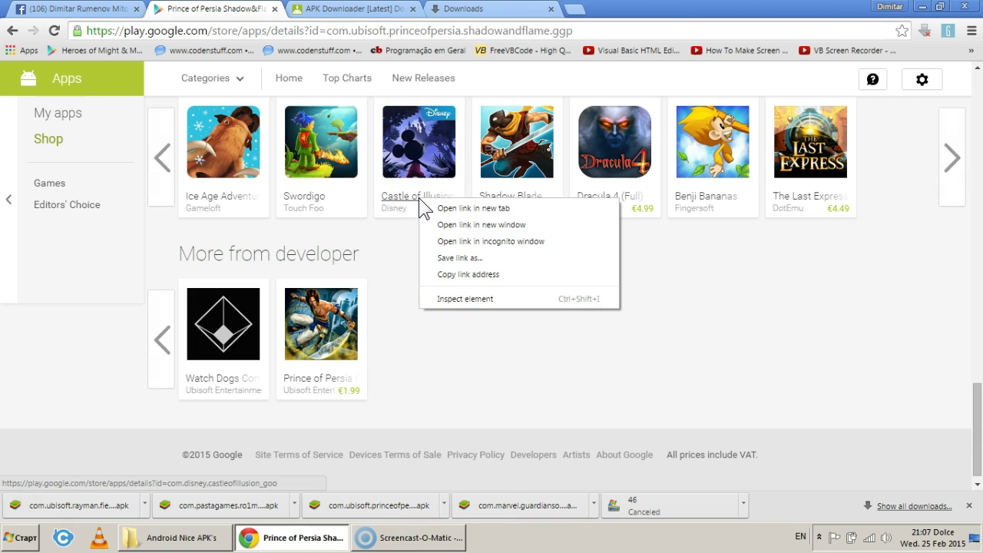
left_click(452, 275)
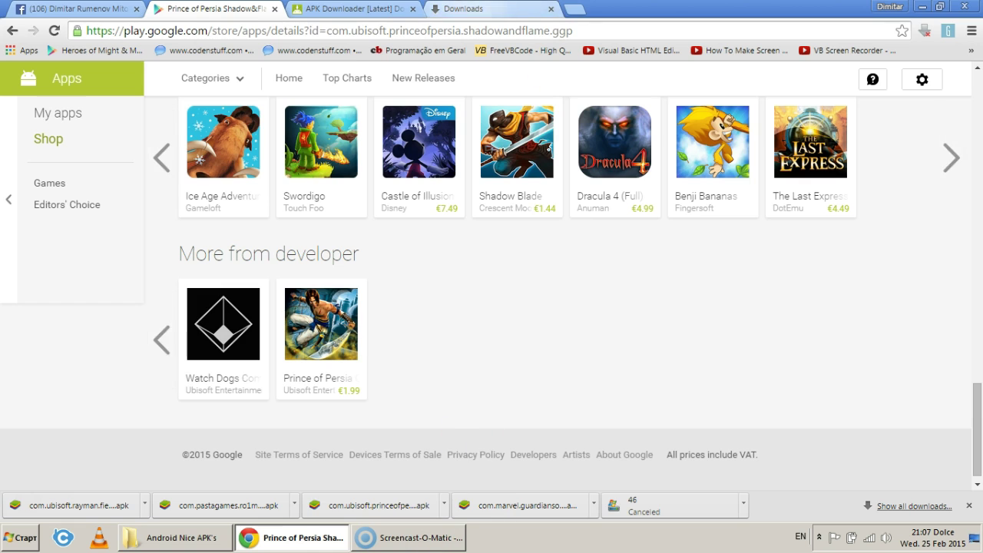
- Trim the field to the Castle of Illusion package name and generate, getting the out-of-devices error
left_click(354, 9)
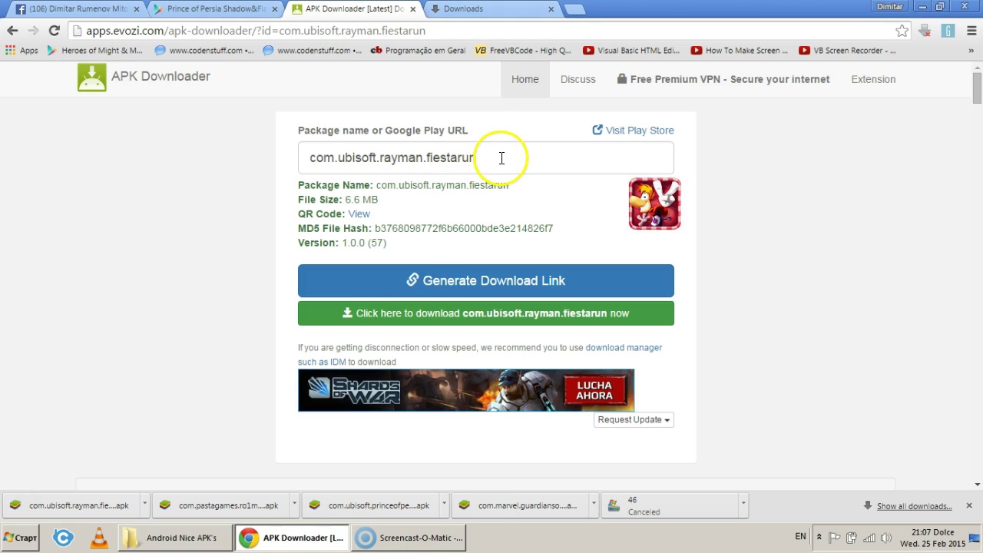
left_click_drag(500, 158, 202, 162)
right_click(367, 157)
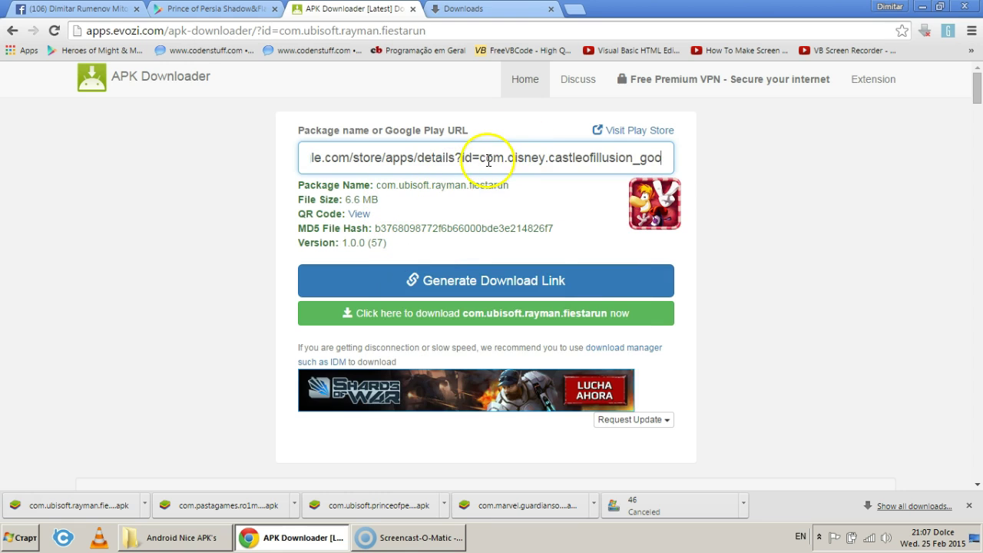
left_click_drag(479, 159, 5, 187)
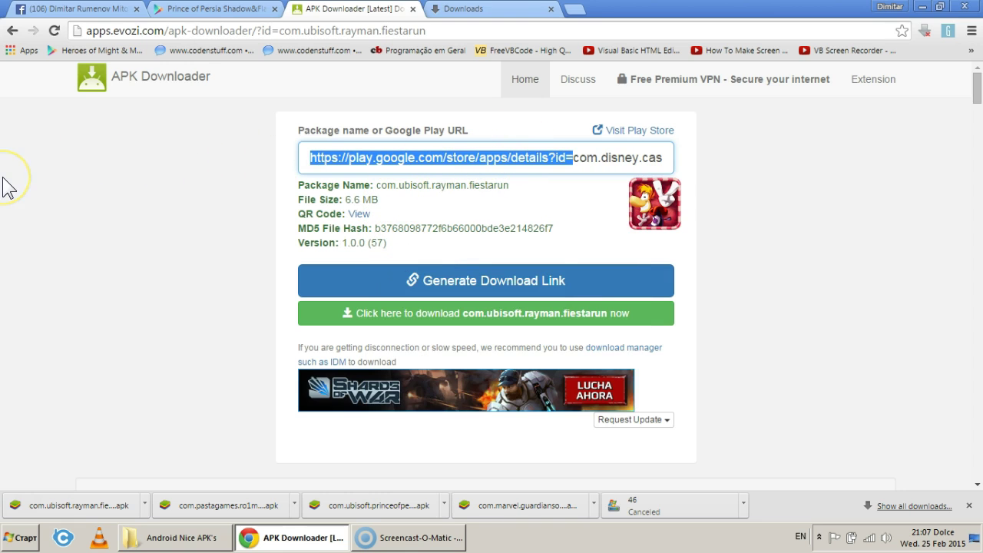
key("BackSpace")
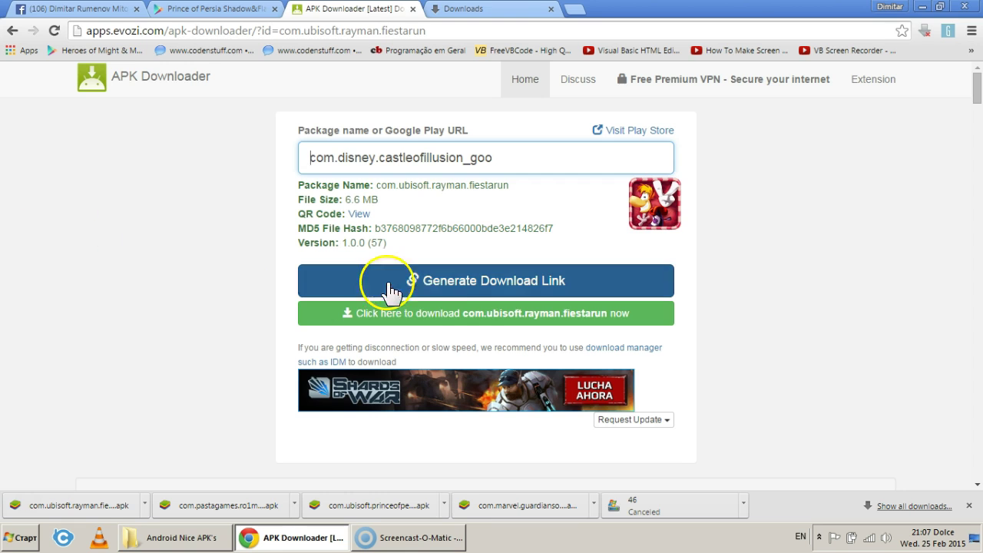
left_click(445, 287)
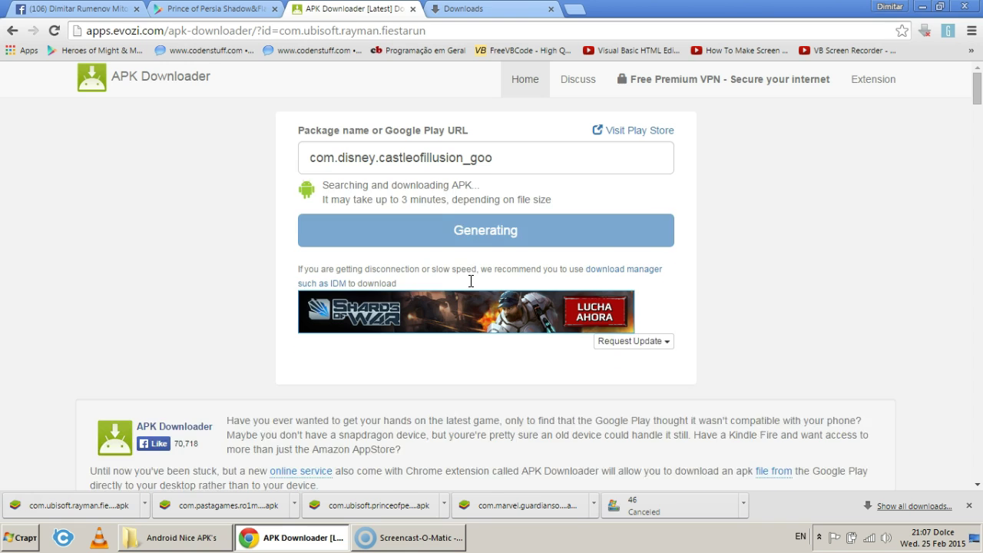
left_click(429, 214)
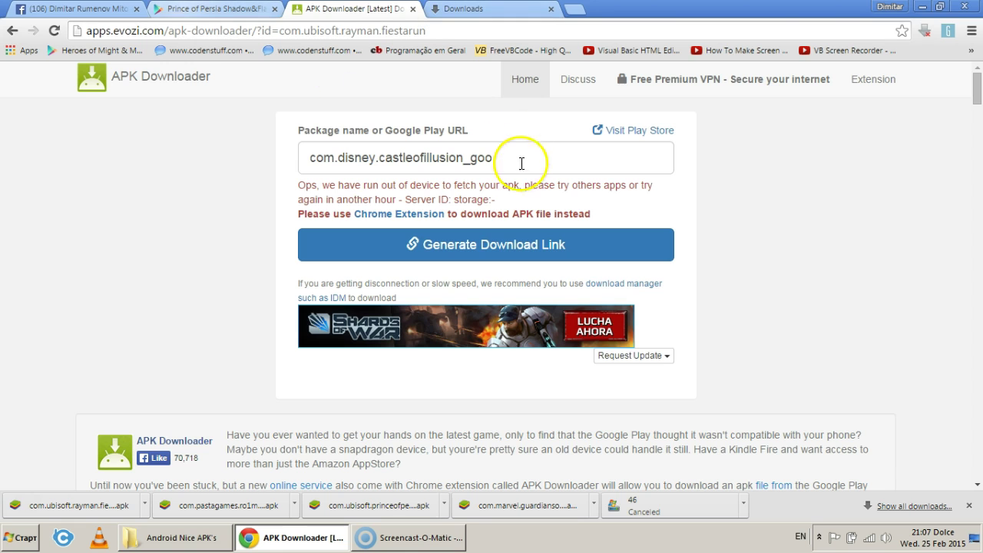
- Paste the full Castle of Illusion Play Store URL into the field and generate again
triple_click(351, 164)
right_click(351, 165)
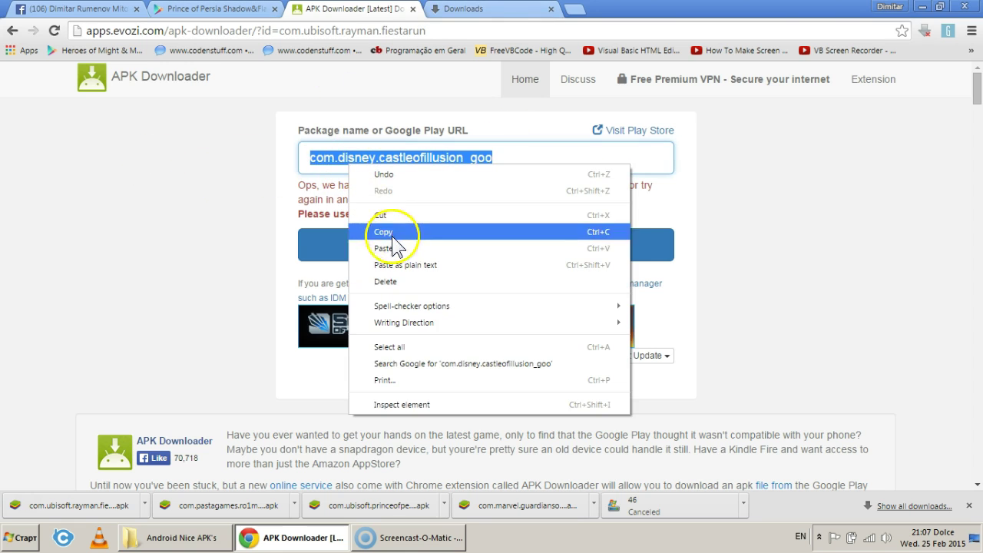
left_click(401, 249)
left_click(431, 249)
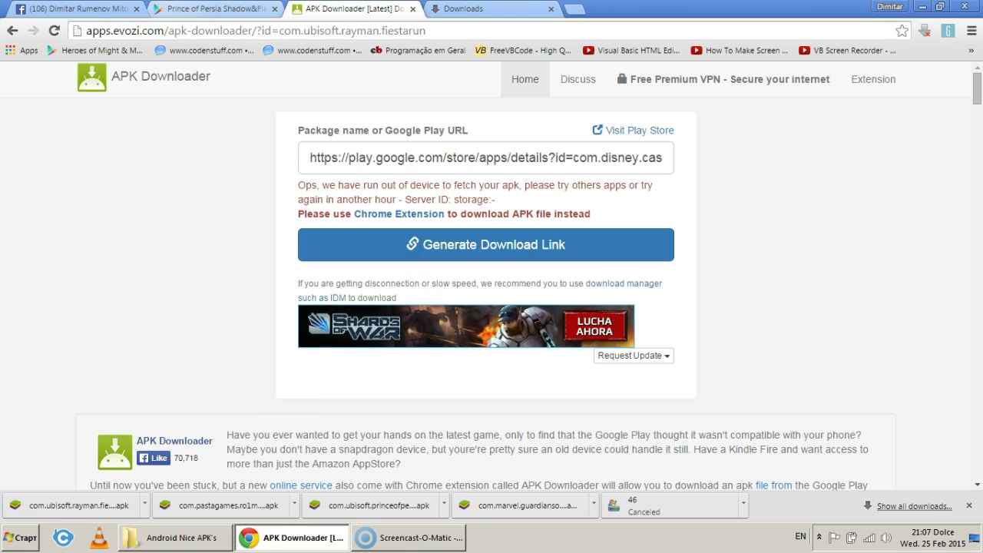
- Return to the Prince of Persia Play Store page and go to the Google Play home page
left_click(215, 9)
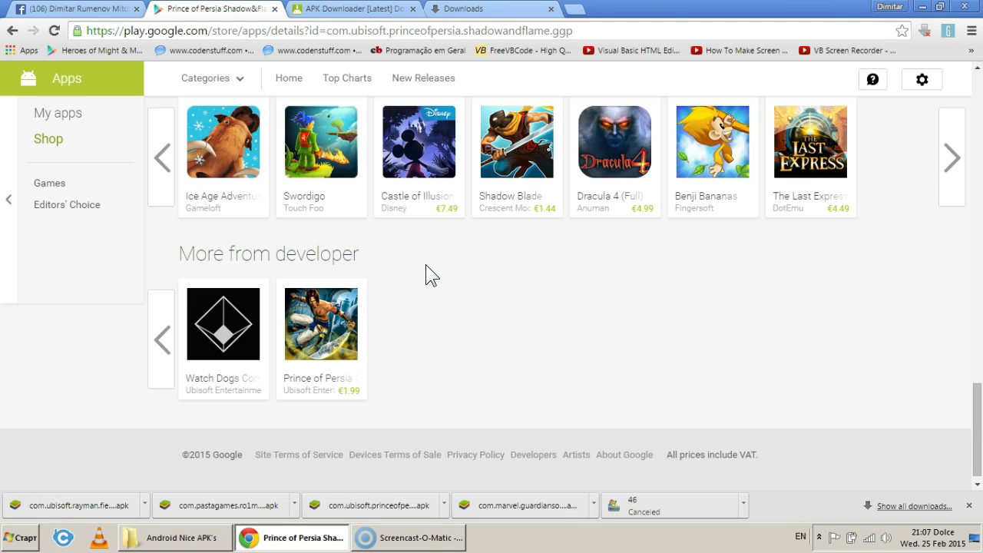
scroll(425, 269, "up", 4)
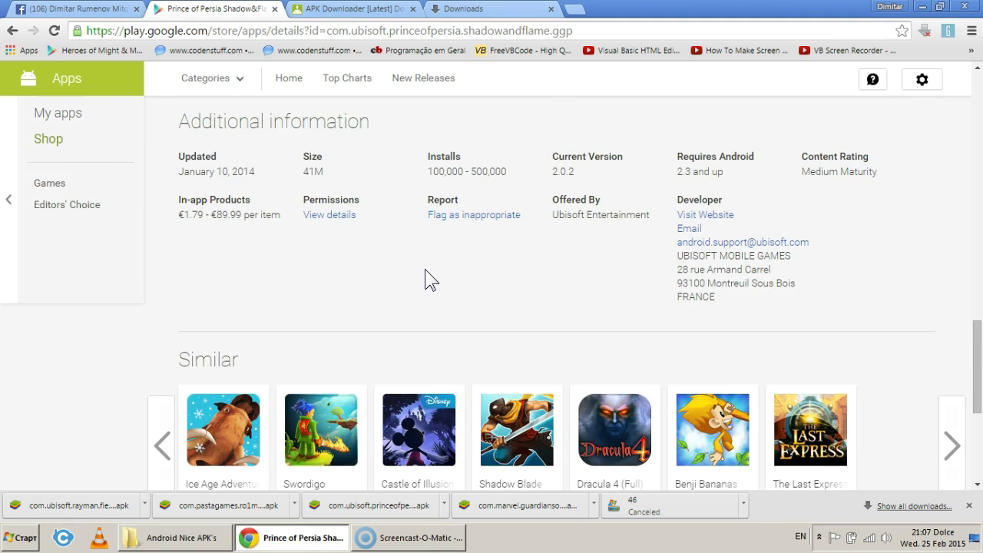
scroll(424, 269, "up", 5)
scroll(430, 281, "up", 6)
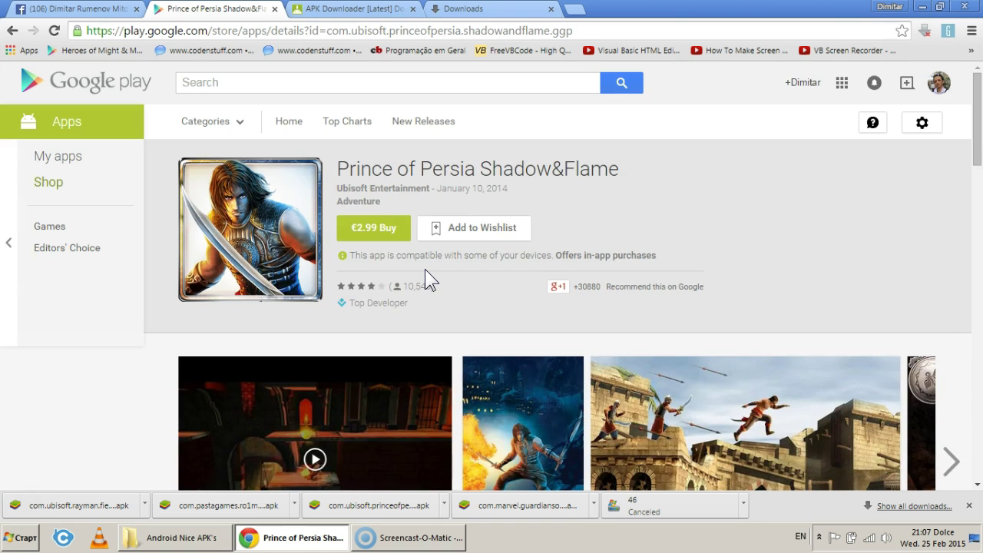
scroll(425, 269, "down", 3)
scroll(425, 277, "up", 3)
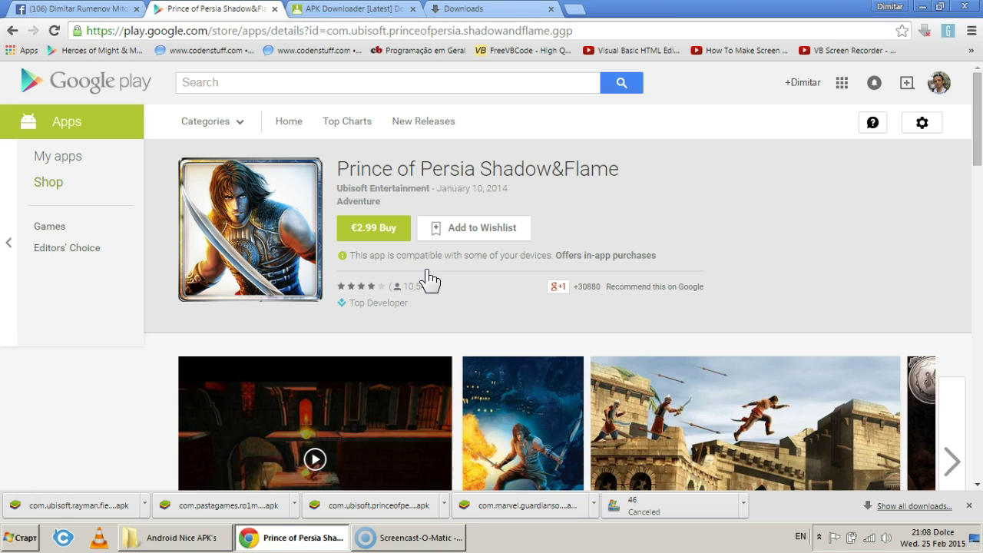
left_click(77, 132)
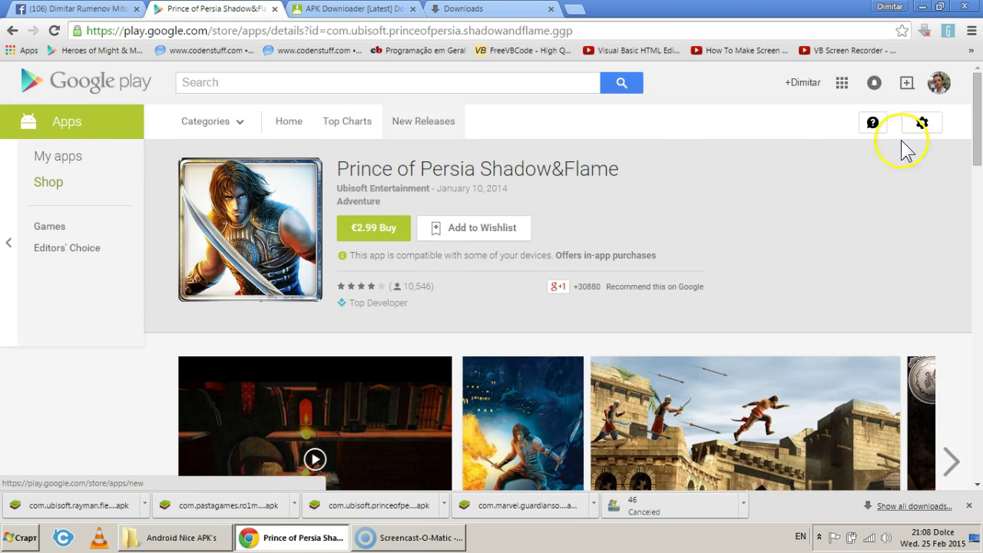
left_click(110, 90)
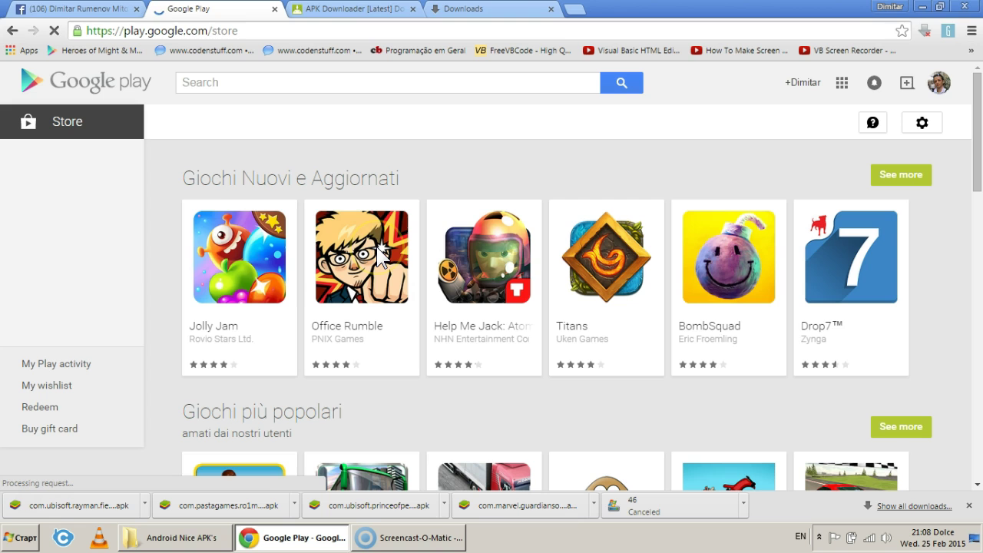
- Open the Books store and copy the link address of Zona pericolosa
left_click(271, 263)
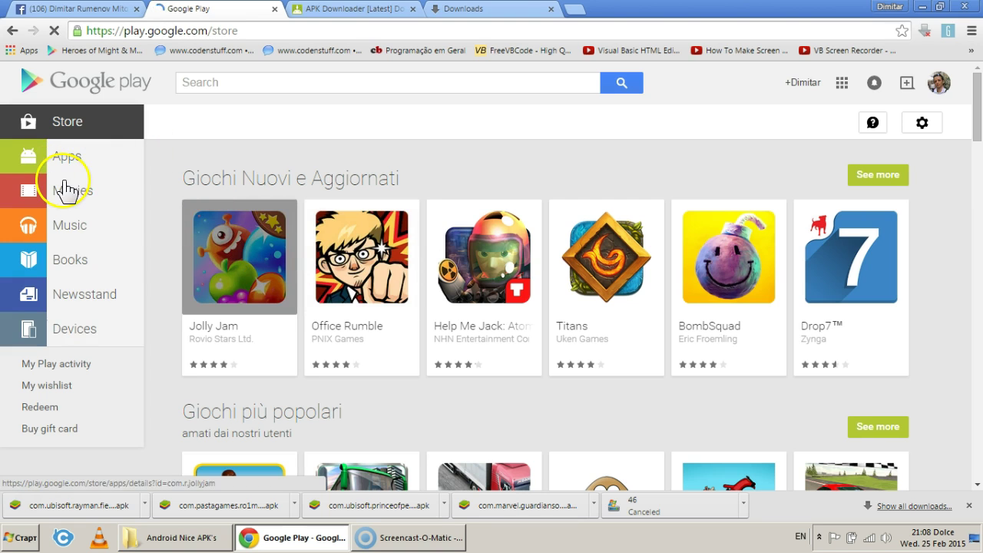
left_click(80, 258)
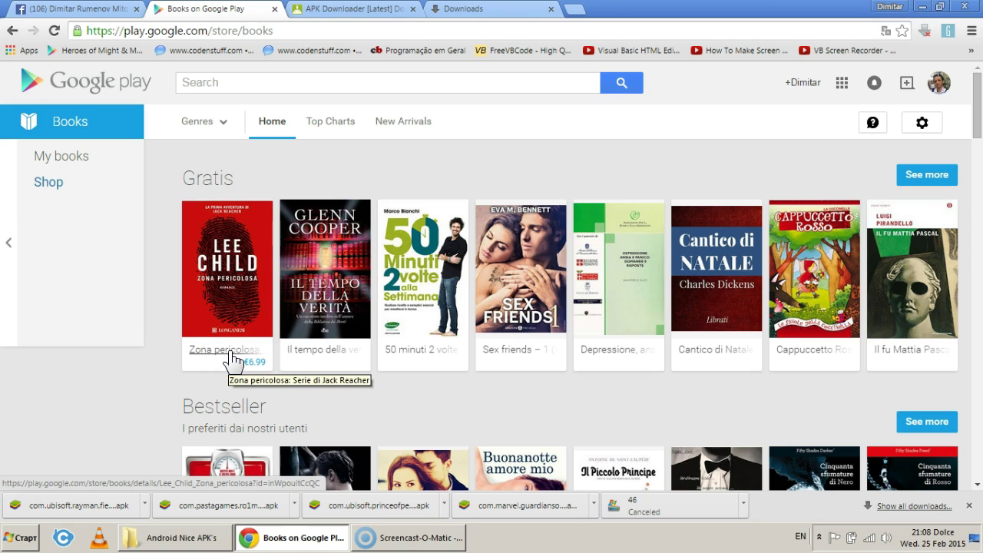
right_click(231, 357)
left_click(256, 431)
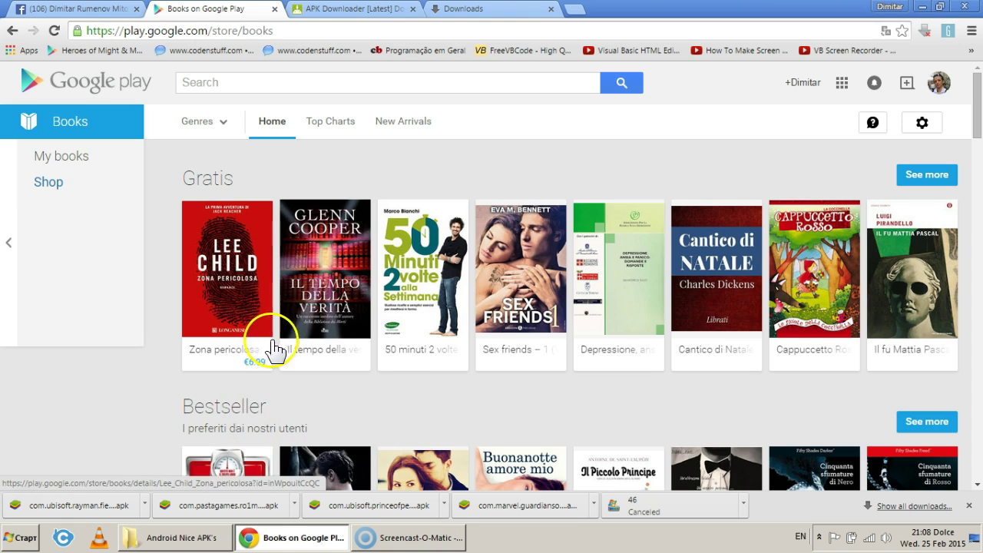
- Paste the Zona pericolosa book link into the APK Downloader package field
left_click(453, 8)
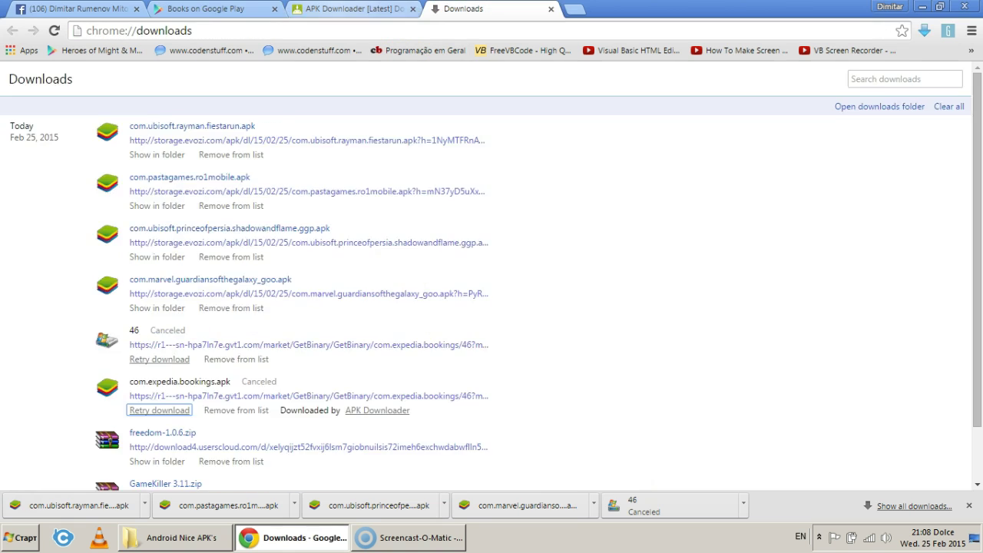
left_click(353, 8)
left_click(445, 156)
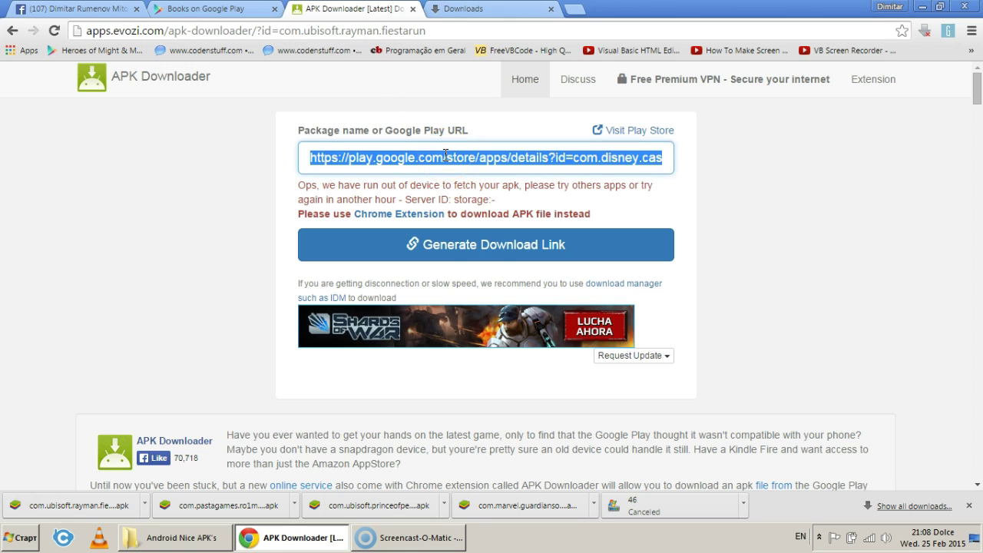
right_click(445, 156)
left_click(479, 247)
- Try generating the book's download link twice, get the invalid-URL rejection, and return to the Books store
left_click(476, 246)
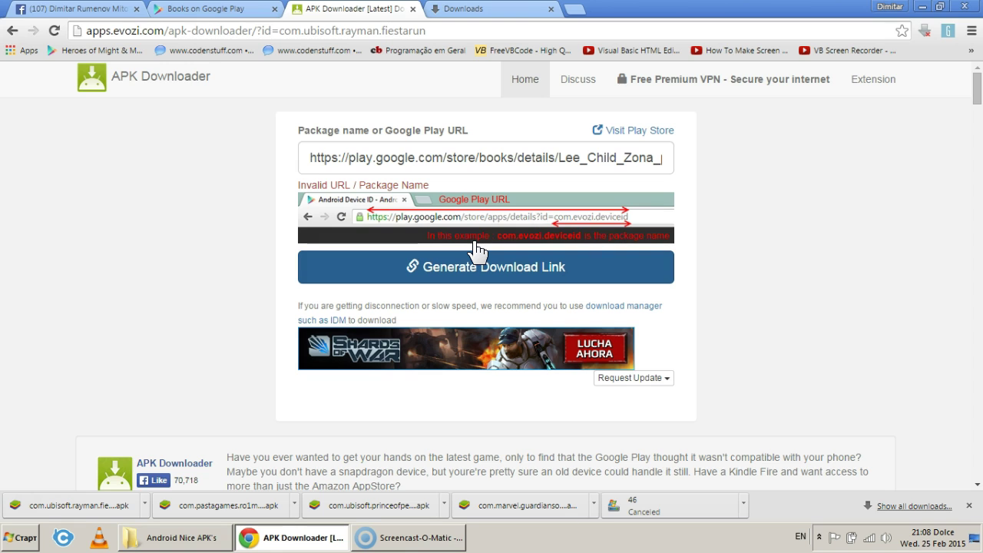
left_click(461, 265)
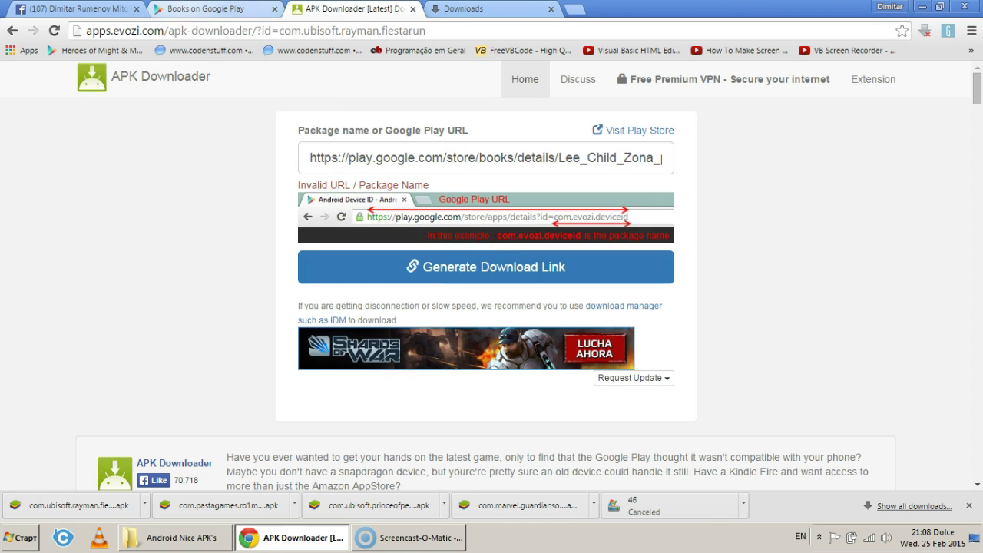
left_click(208, 9)
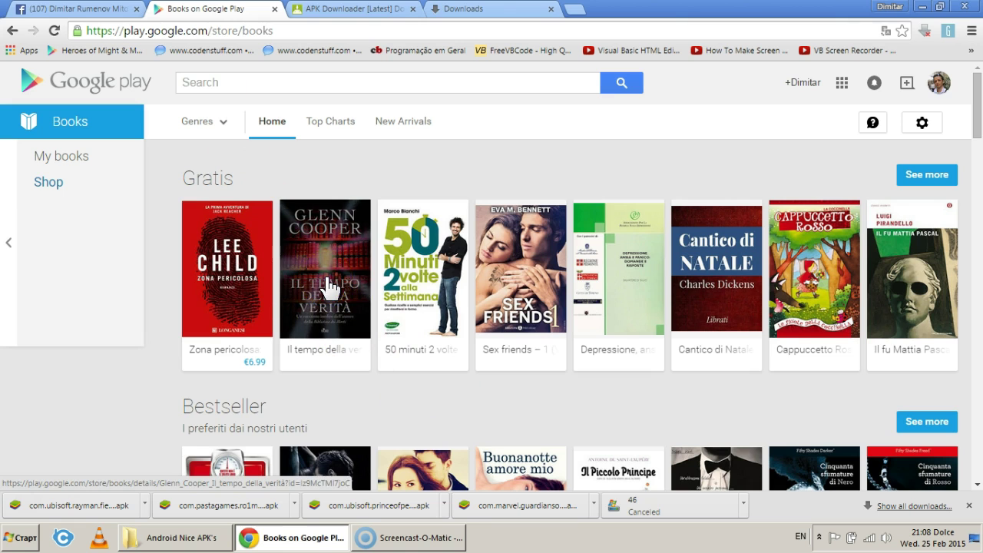
scroll(425, 197, "down", 8)
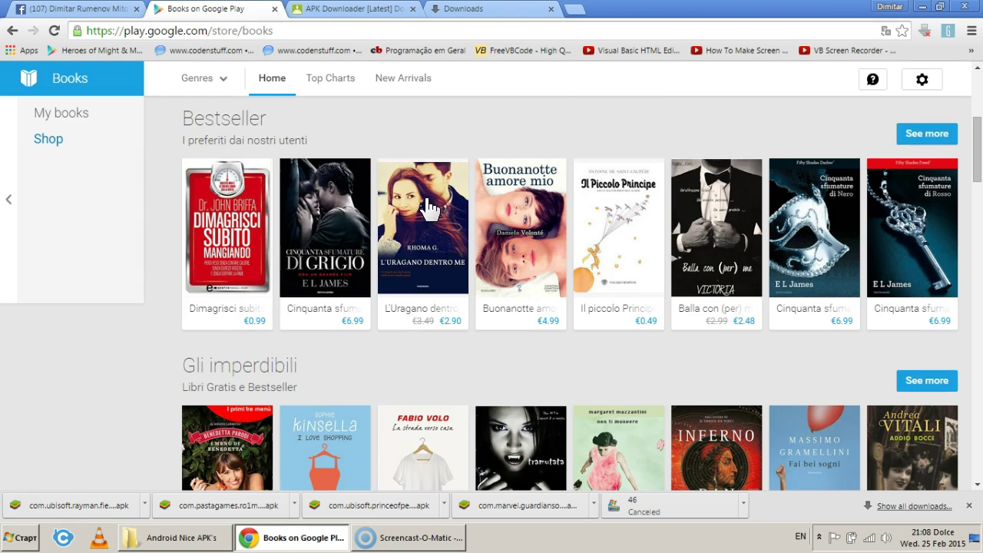
scroll(429, 208, "down", 3)
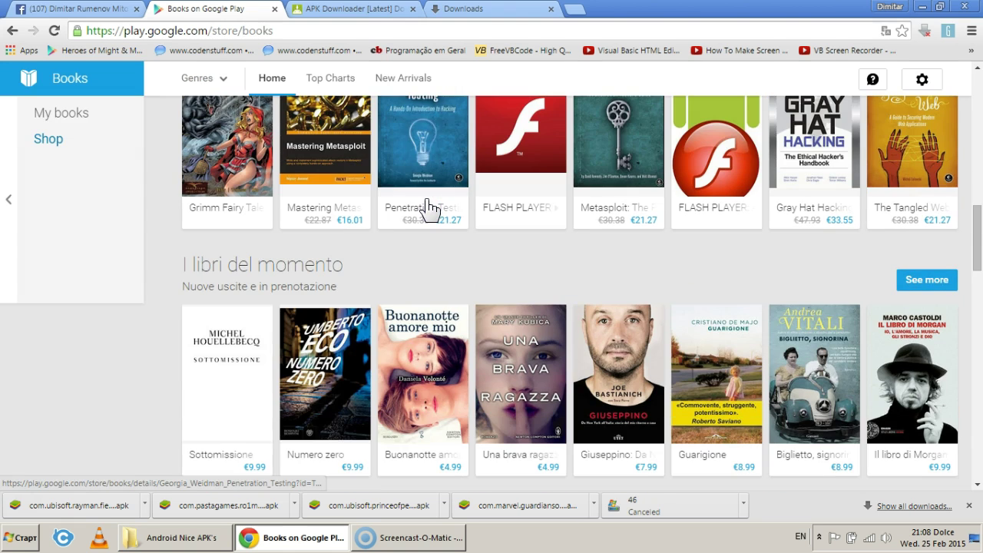
scroll(426, 208, "down", 5)
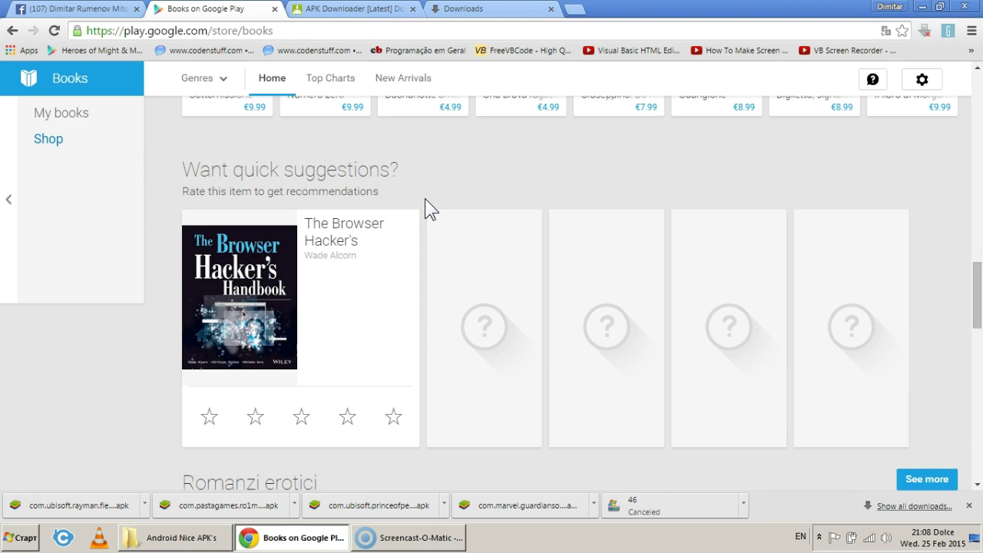
scroll(423, 205, "down", 10)
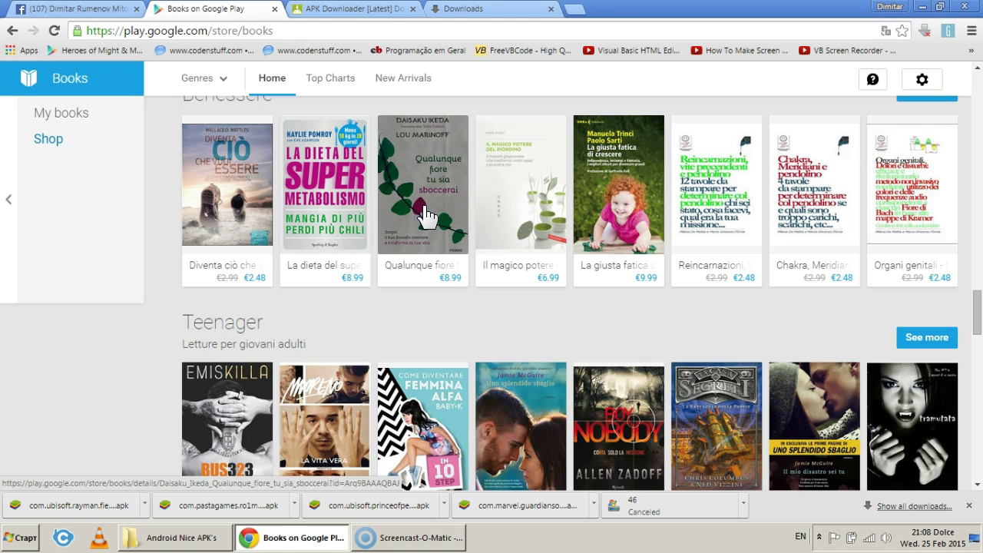
scroll(426, 217, "down", 4)
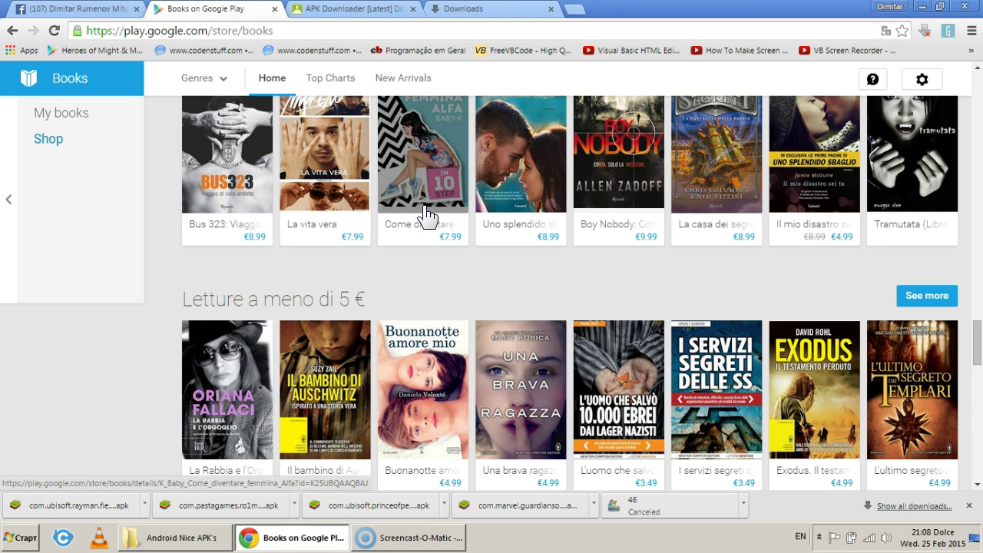
- Like APK Downloader on Facebook, then close its tab, leaving Chrome's Downloads page showing
left_click(342, 9)
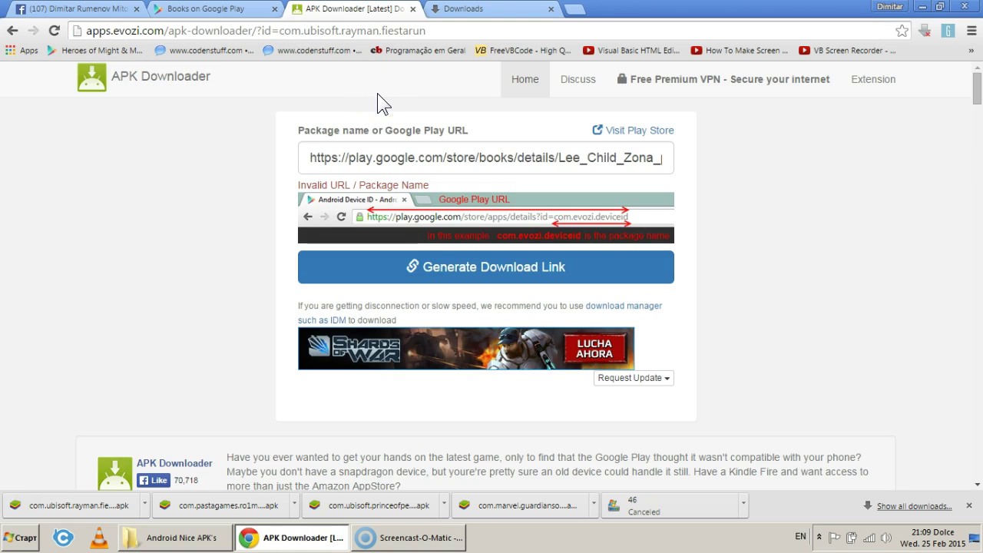
left_click(152, 480)
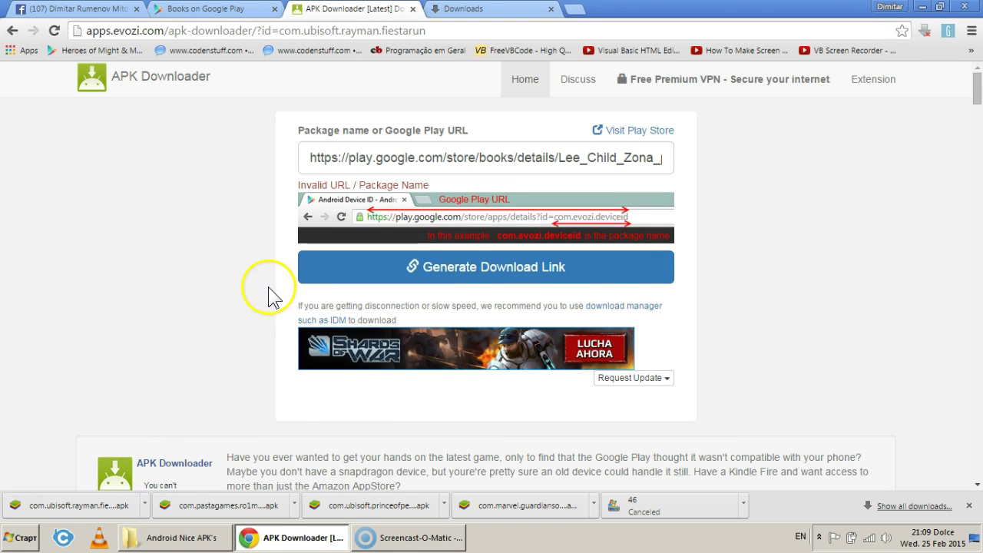
scroll(208, 341, "down", 2)
scroll(208, 327, "up", 2)
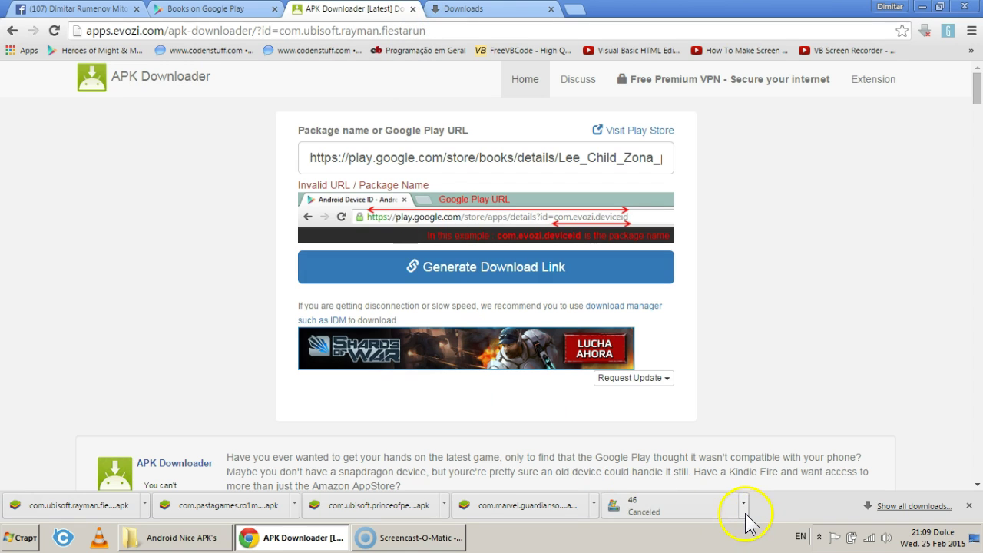
left_click(414, 9)
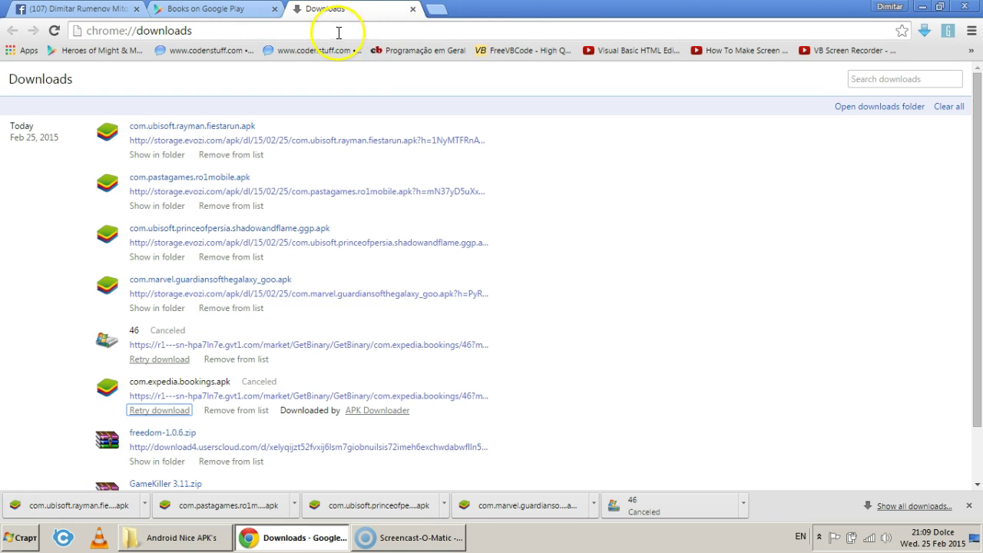
- Open a New Tab on the Google Italia start page and select its address bar
left_click(438, 10)
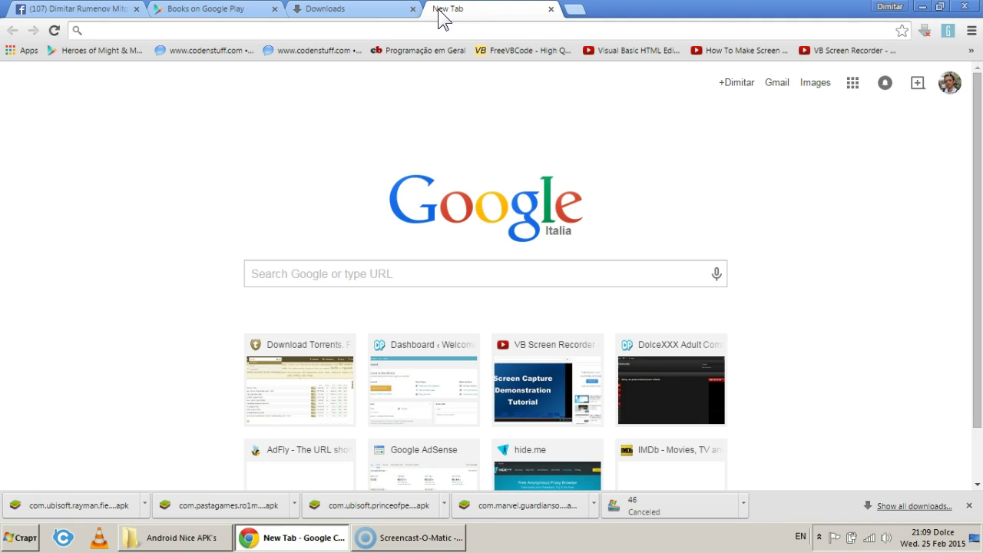
left_click(449, 33)
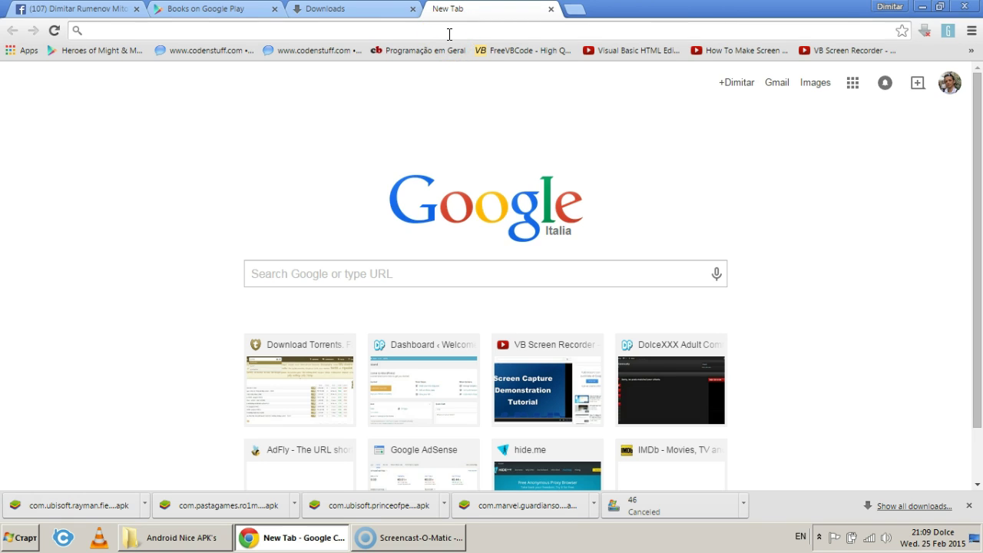